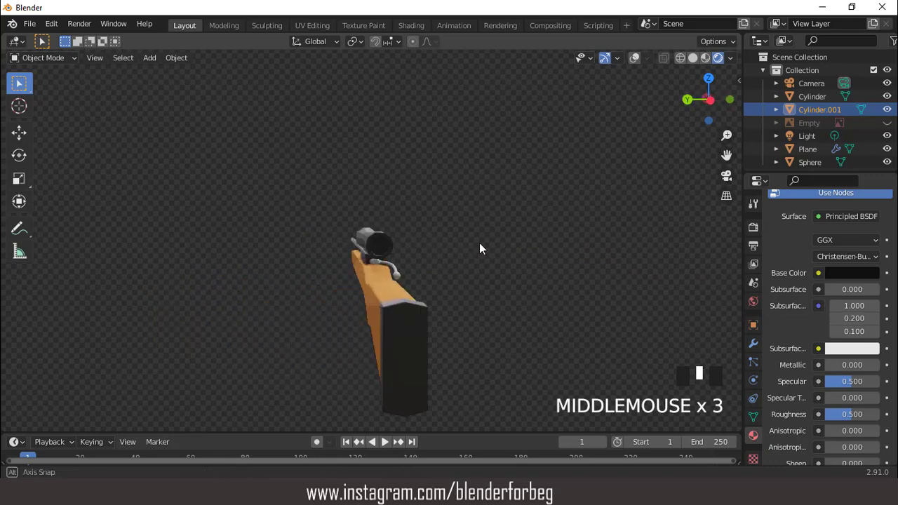
scroll(392, 242, down, 1)
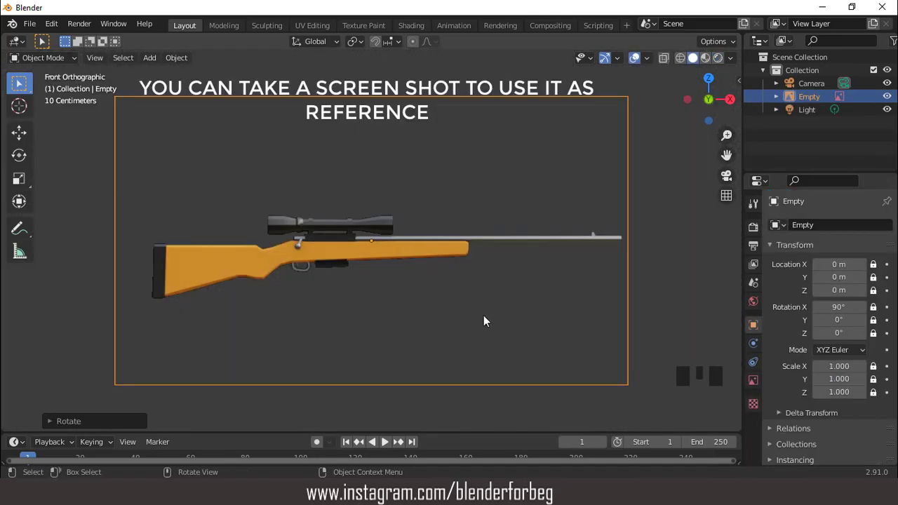
scroll(483, 321, up, 1)
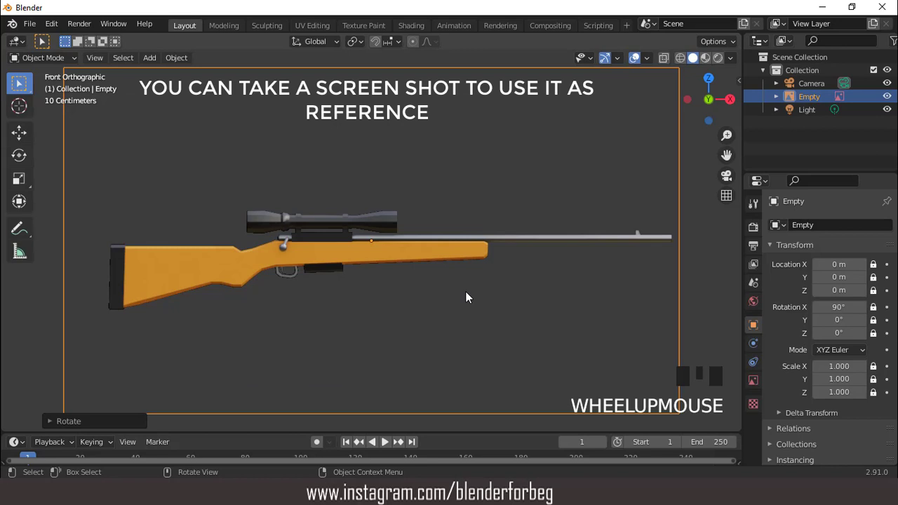
click(647, 59)
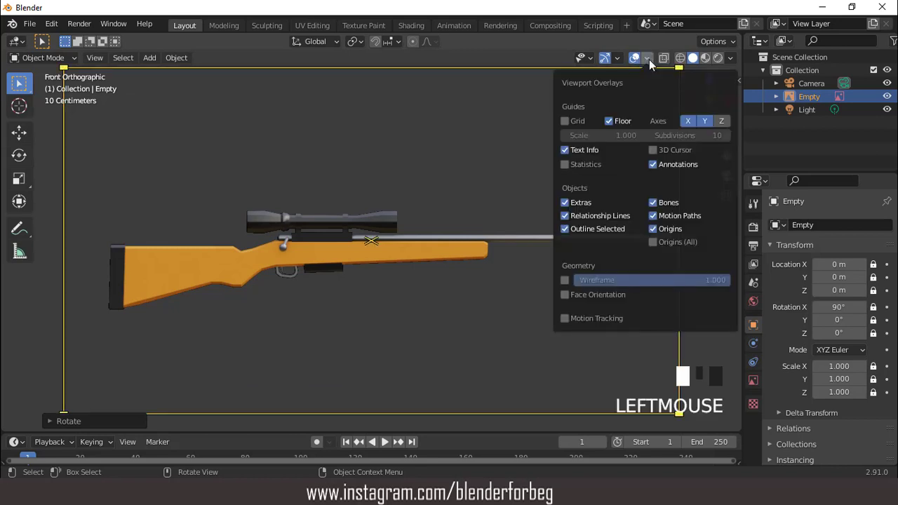
click(565, 121)
scroll(465, 291, down, 1)
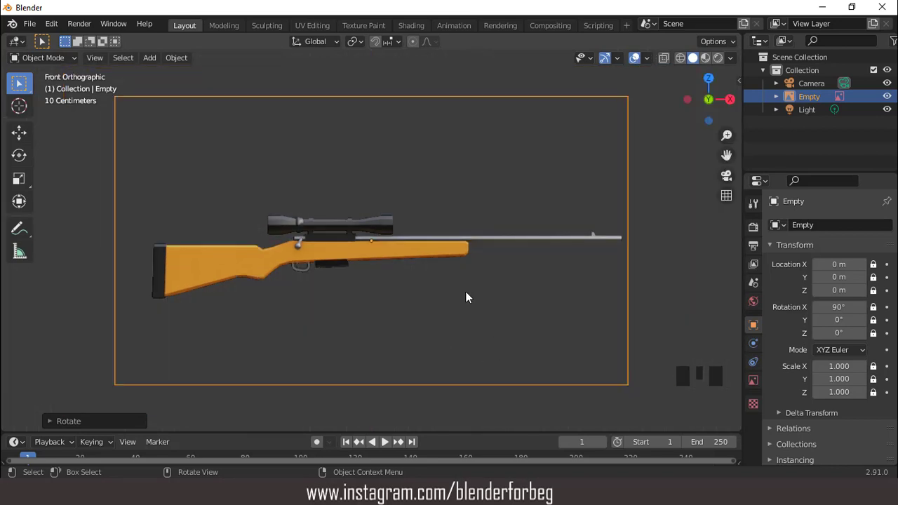
scroll(465, 291, up, 1)
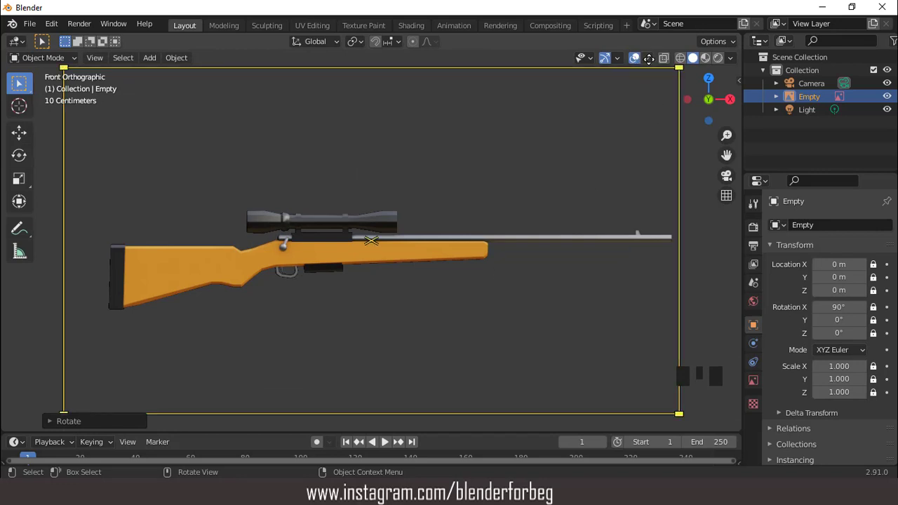
- Turn on the grid, 3D cursor and statistics in the viewport overlays
click(648, 59)
click(565, 121)
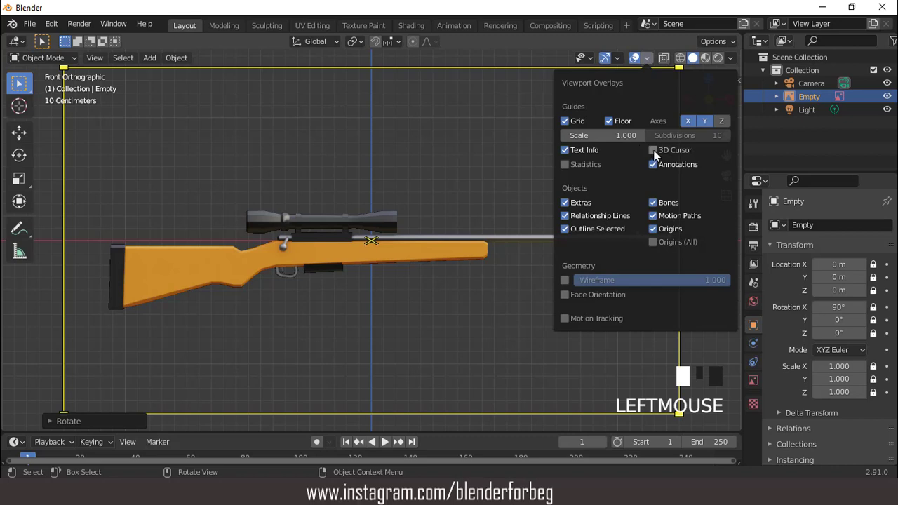
click(647, 60)
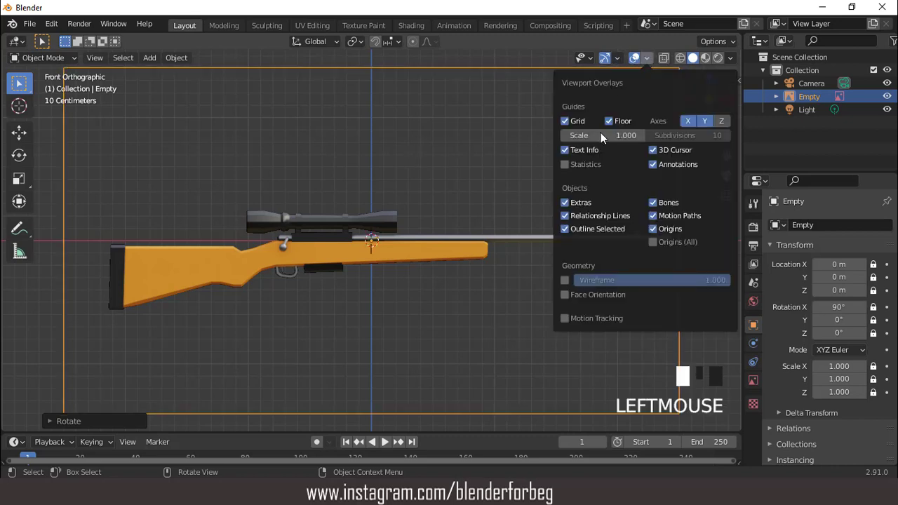
click(566, 164)
scroll(477, 252, down, 1)
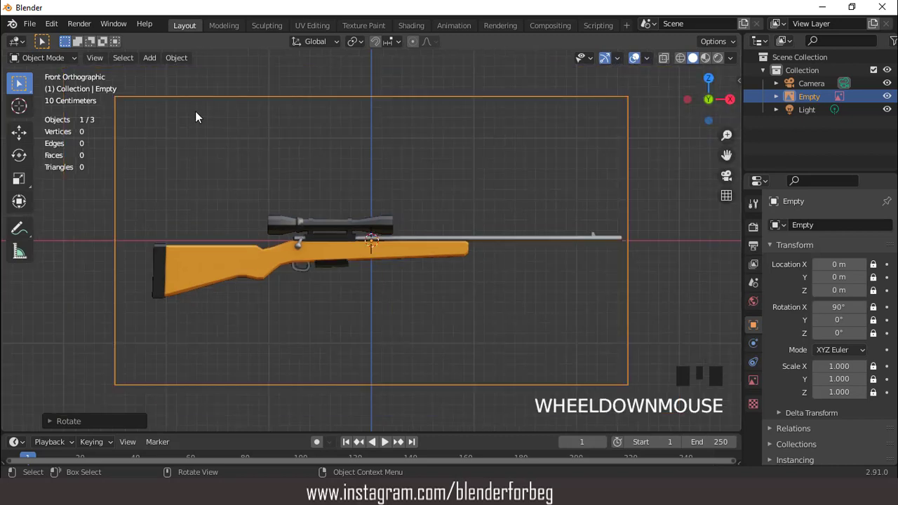
- Add a mesh plane and merge all its vertices into one single vertex
click(149, 58)
mouse_move(169, 76)
click(270, 75)
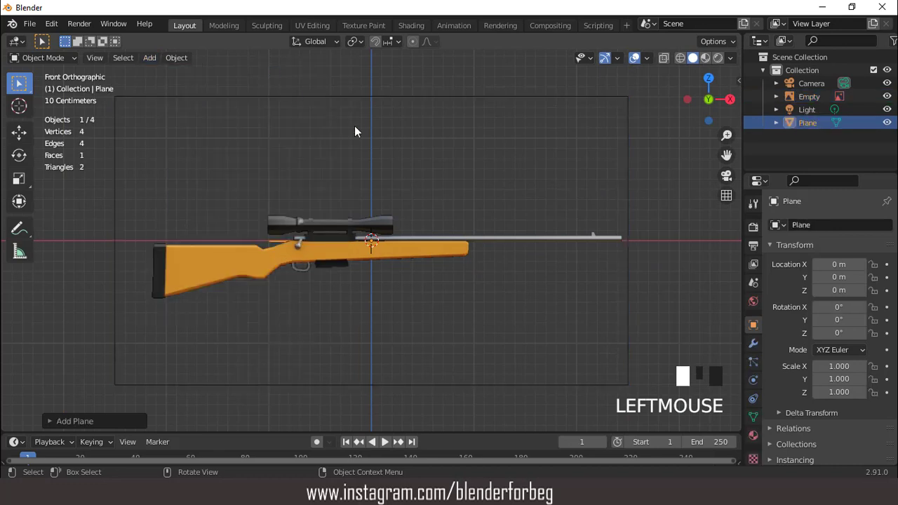
scroll(437, 199, up, 1)
key(Tab)
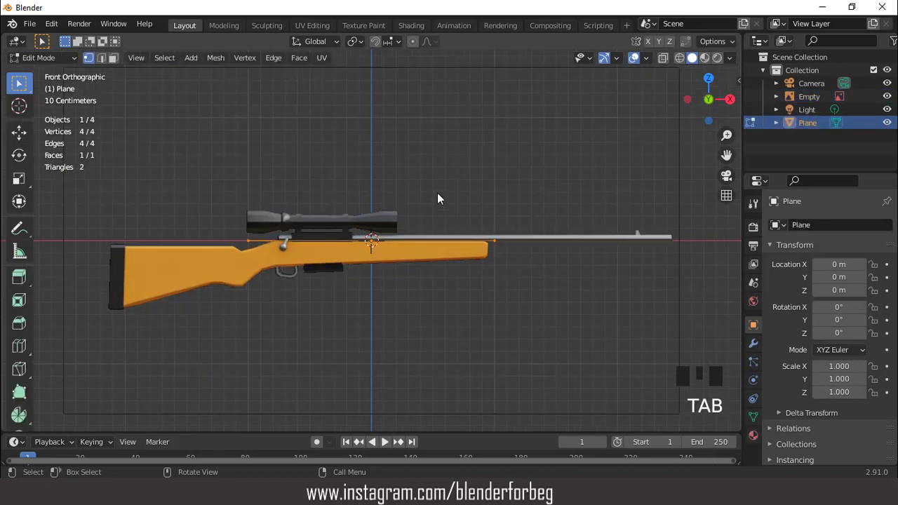
key(m)
click(437, 197)
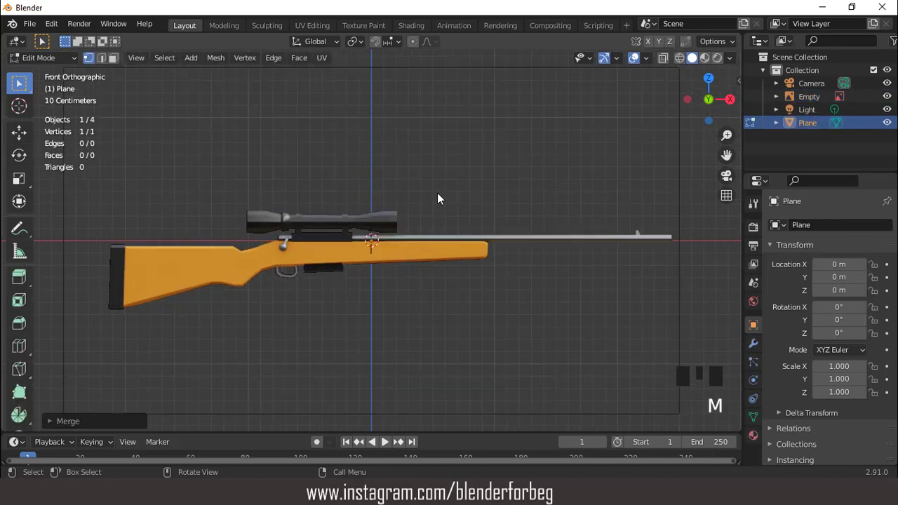
- Move the vertex to the upper rear corner of the orange stock, where it meets the black butt pad
key(g)
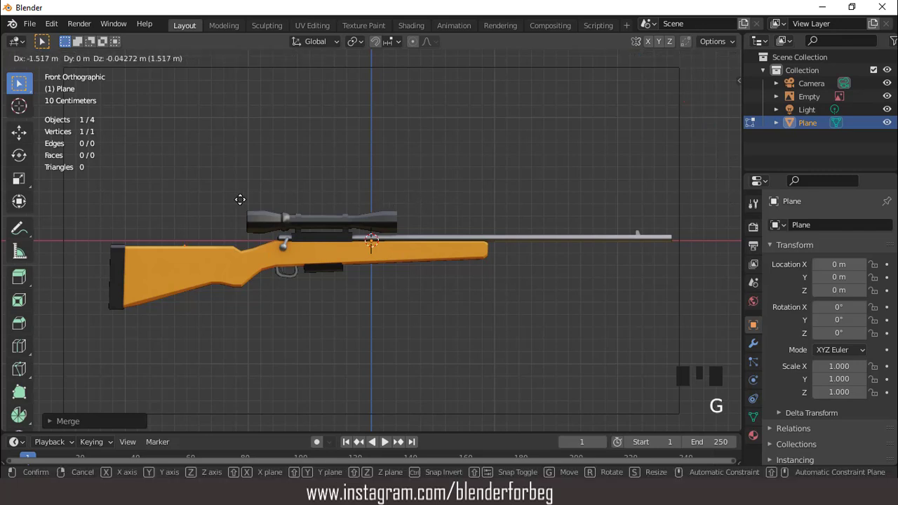
click(194, 202)
key(KP_Decimal)
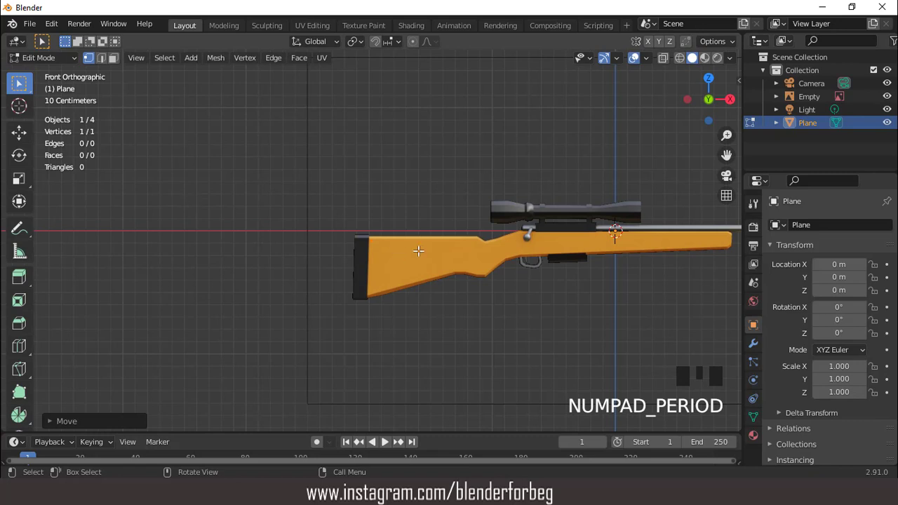
scroll(418, 251, up, 11)
key(g)
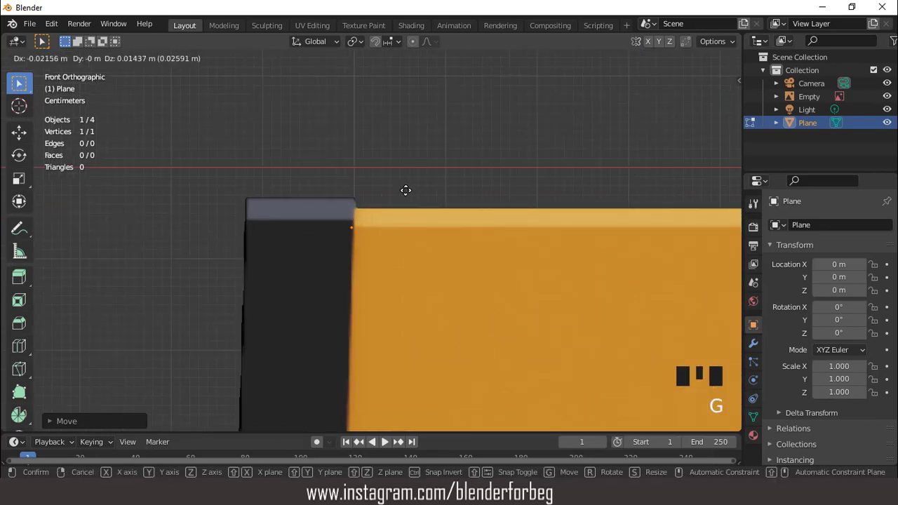
click(405, 190)
- Extrude the vertex down along the butt pad and place the new one at the stock's lower rear corner
scroll(405, 191, down, 5)
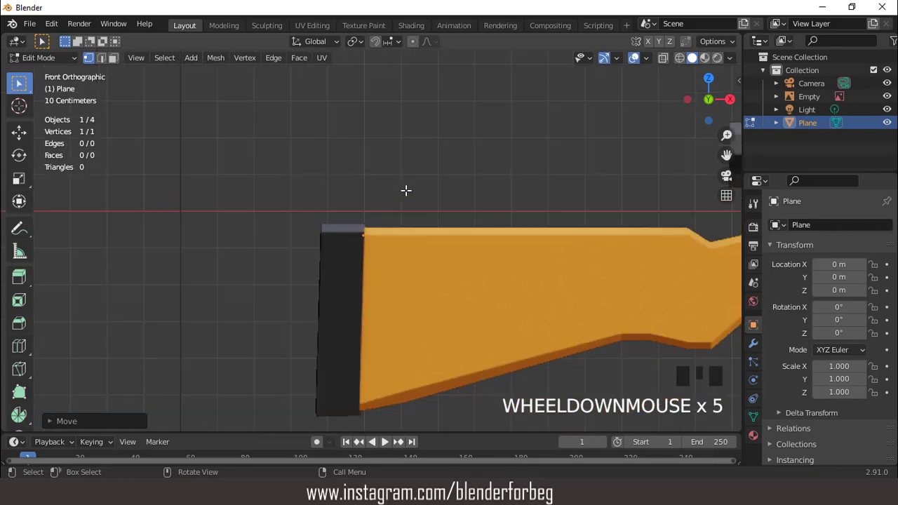
key(e)
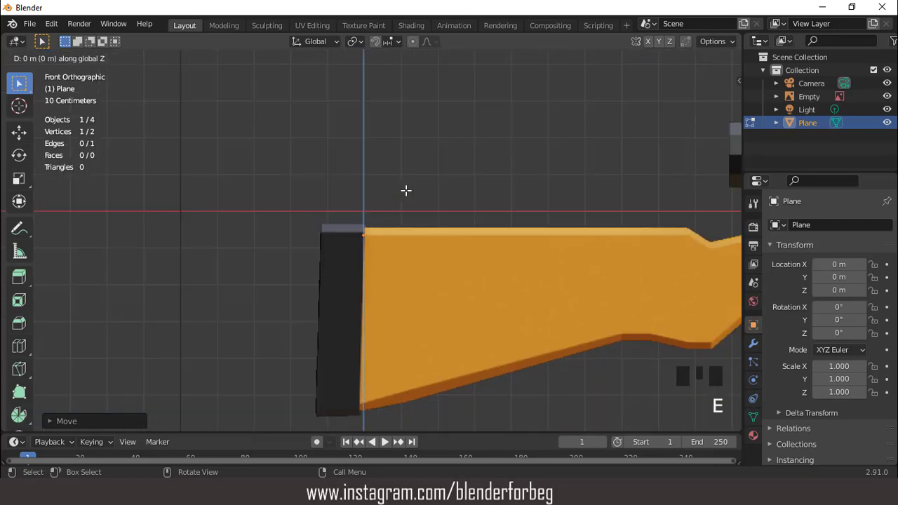
click(418, 337)
key(g)
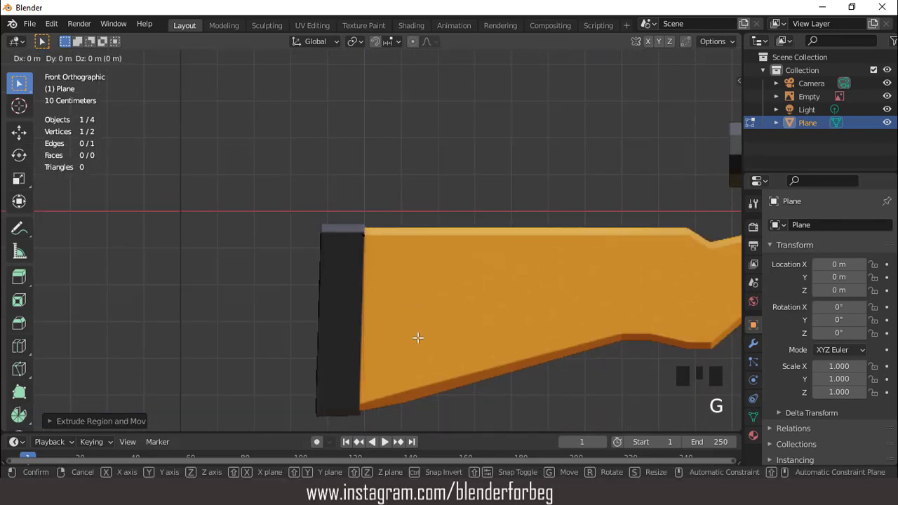
click(417, 351)
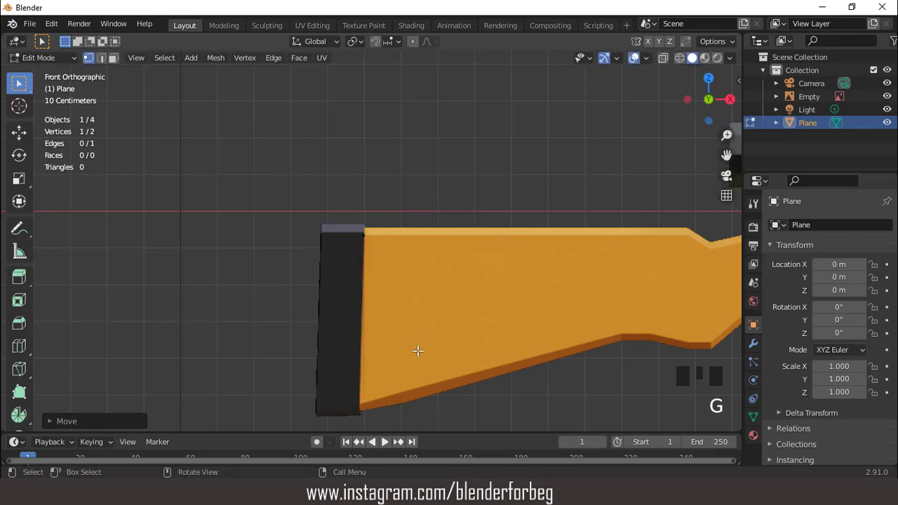
key(g)
click(418, 360)
key(g)
click(418, 360)
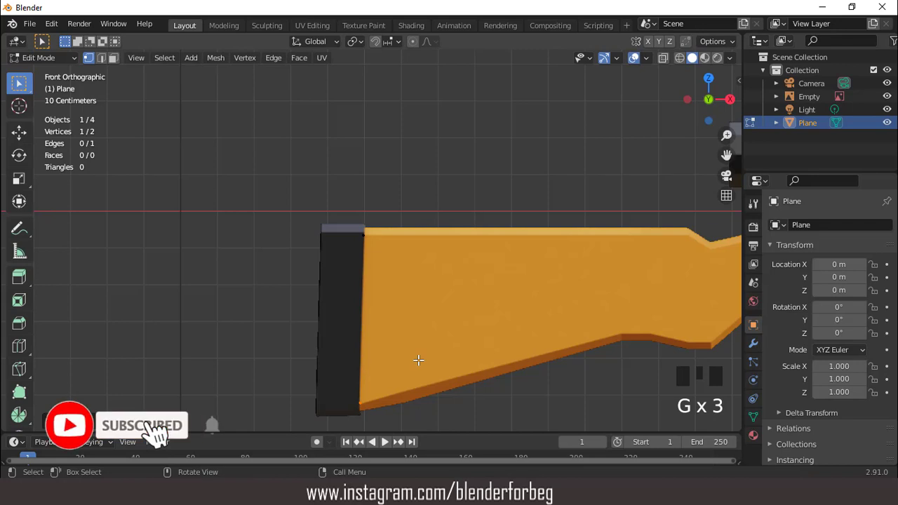
- Turn on X-ray and extrude the rear edge along X to where the stock's underside levels out
key(2)
click(364, 307)
click(364, 307)
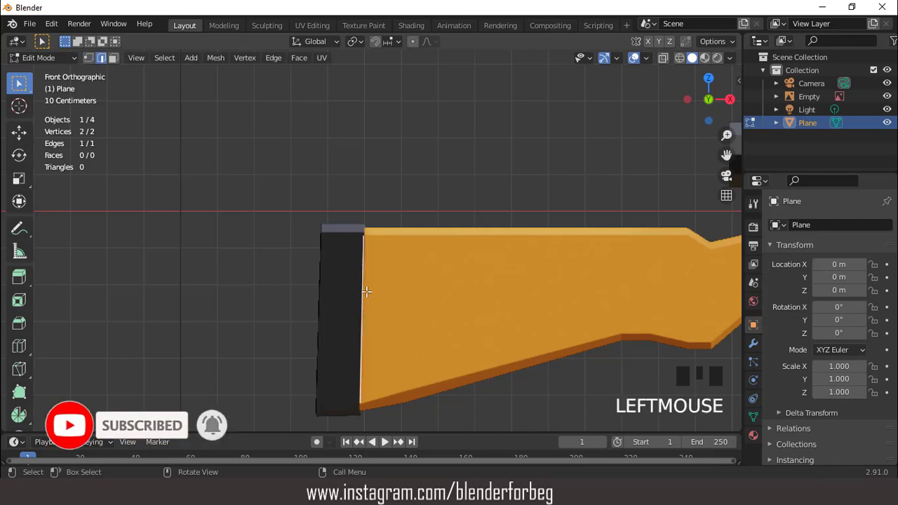
scroll(365, 307, down, 3)
click(663, 59)
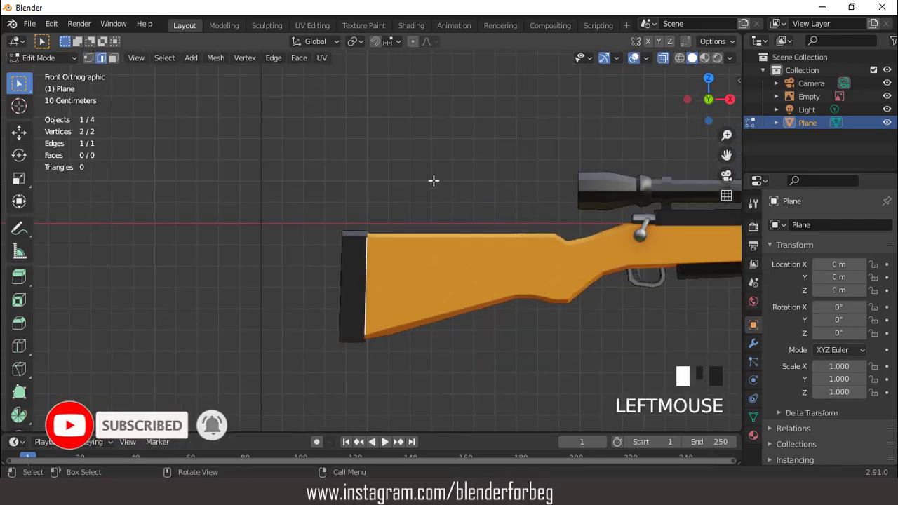
key(e)
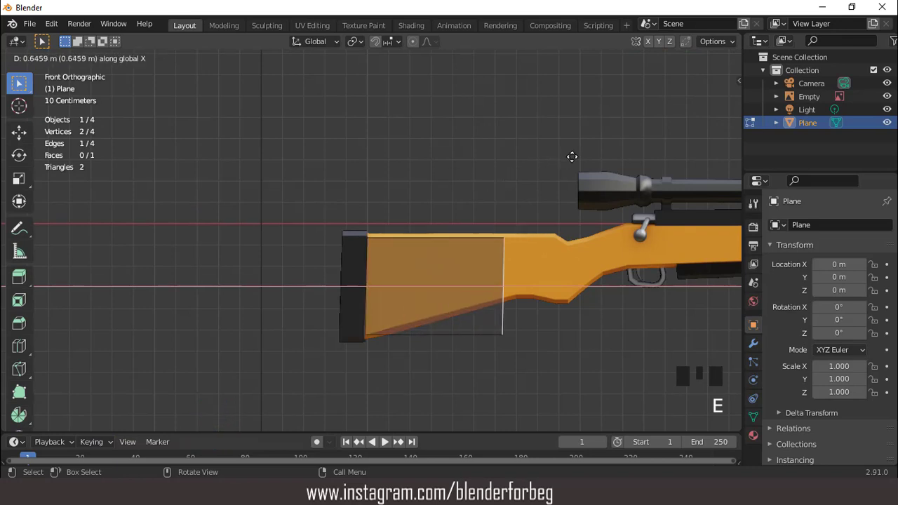
click(581, 155)
- Raise the face's lower front vertex about 0.19 m along Z onto the stock's lower edge
key(Tab)
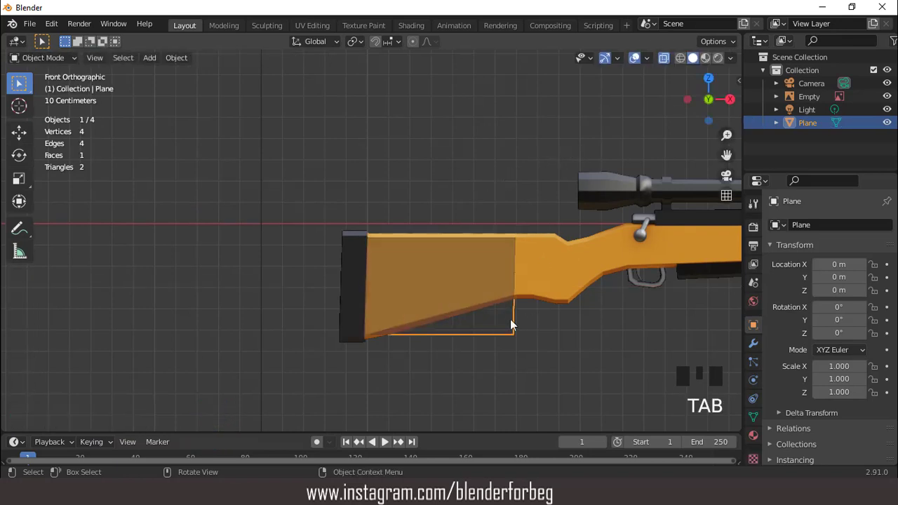
key(Tab)
key(1)
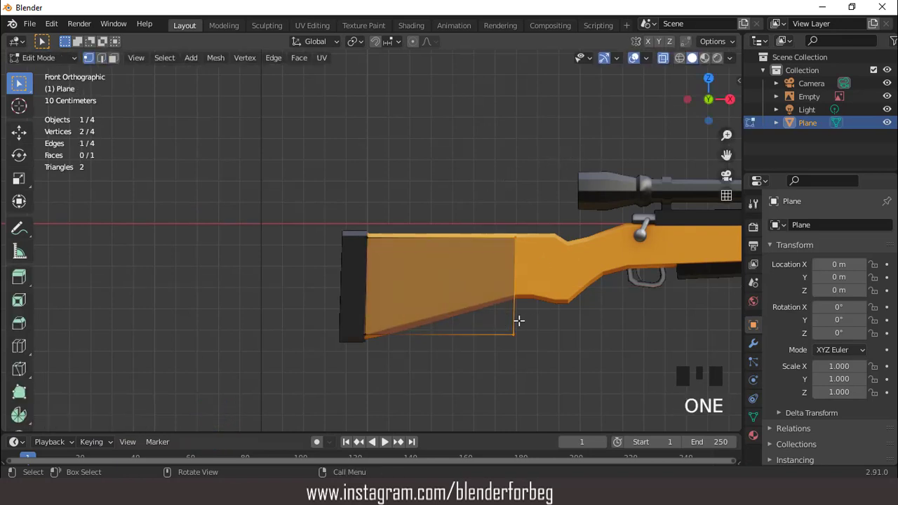
click(526, 348)
key(g)
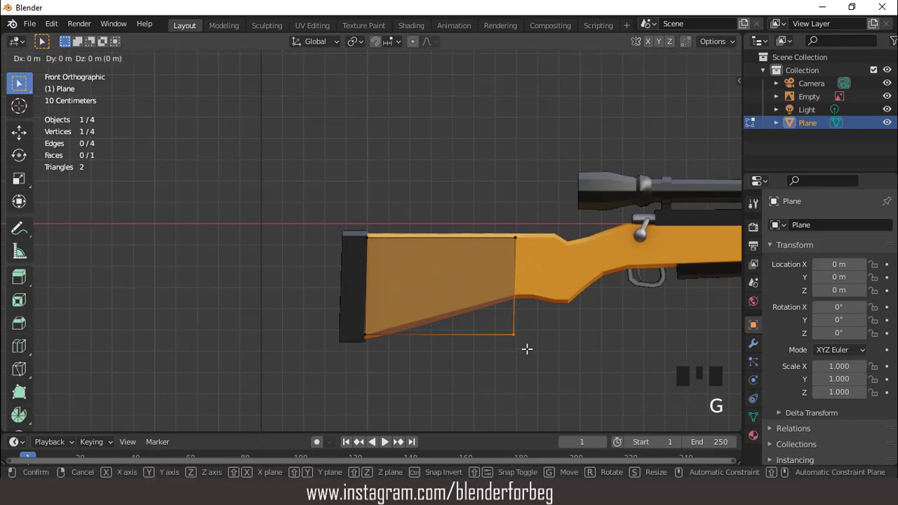
key(z)
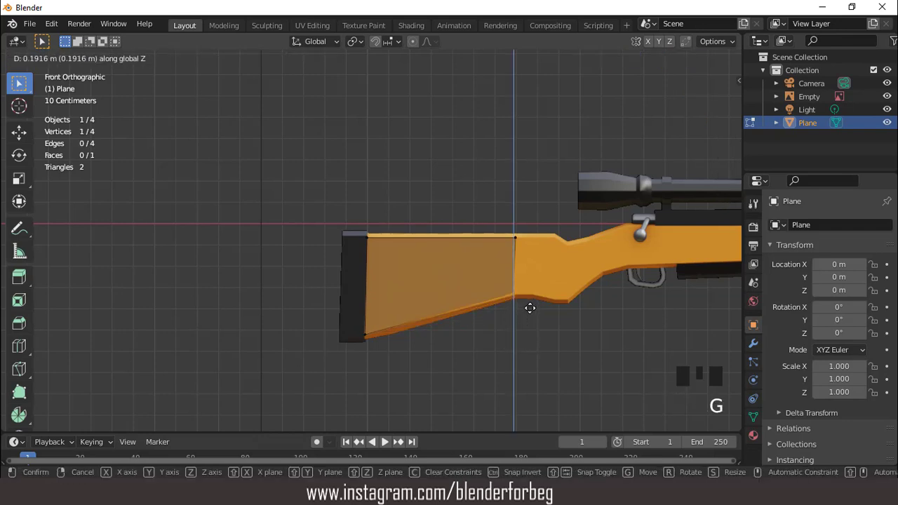
click(529, 308)
- Set the plane's origin to the center of its geometry
key(KP_Decimal)
scroll(414, 181, up, 3)
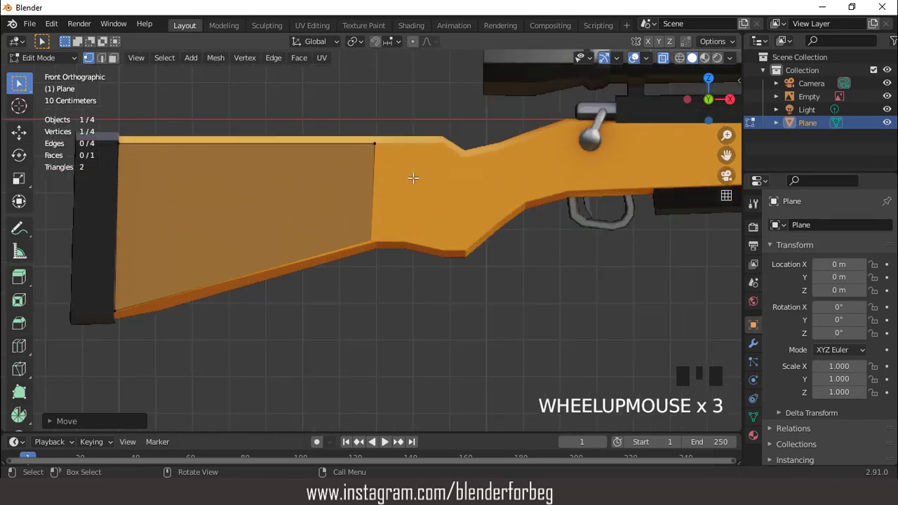
key(Tab)
scroll(411, 181, down, 3)
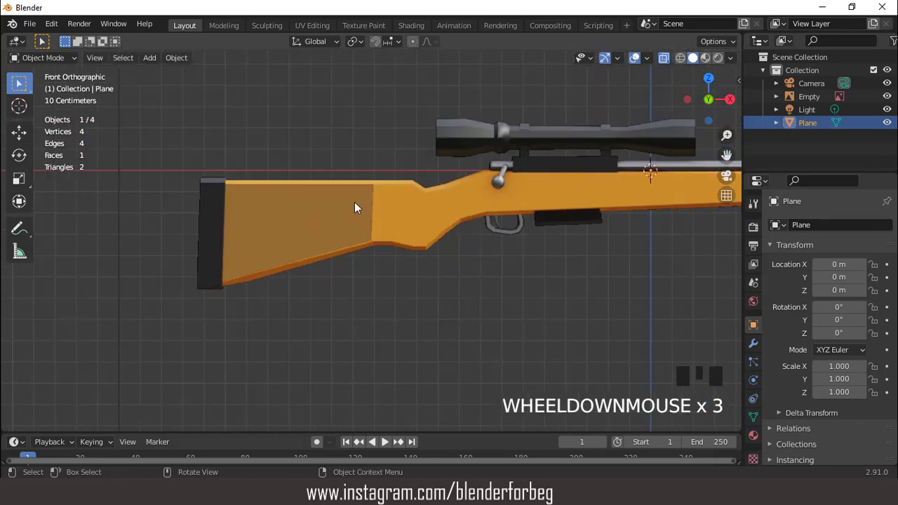
right_click(354, 202)
mouse_move(352, 236)
click(428, 249)
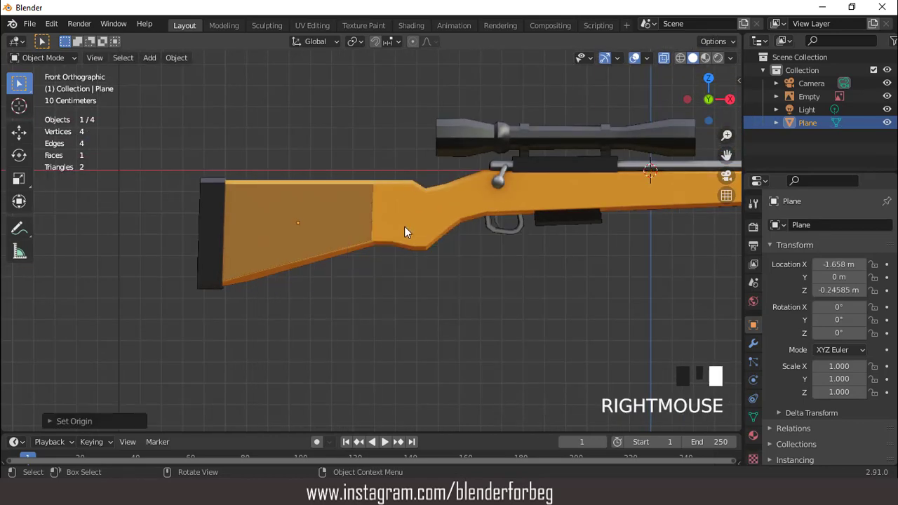
- Shift the lower front vertex about 0.01 m to match the bend in the stock's underside
scroll(405, 228, up, 3)
key(Tab)
scroll(392, 221, up, 3)
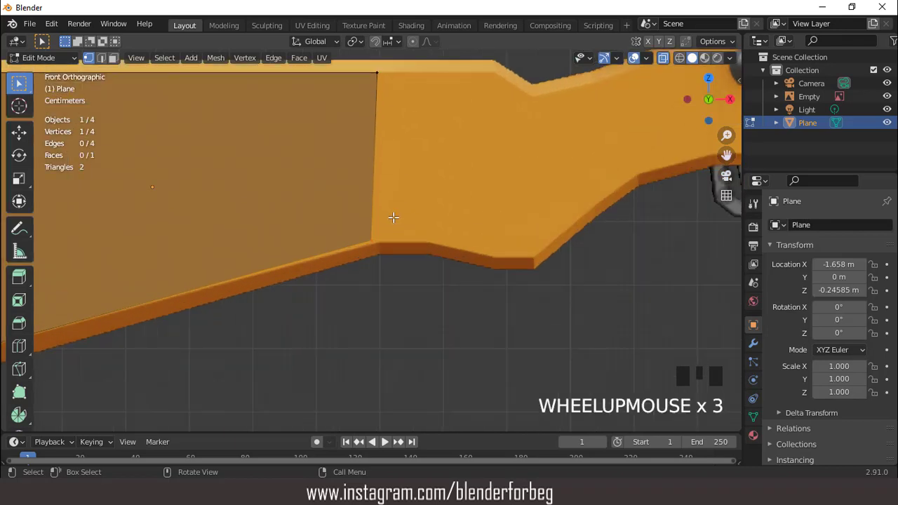
key(g)
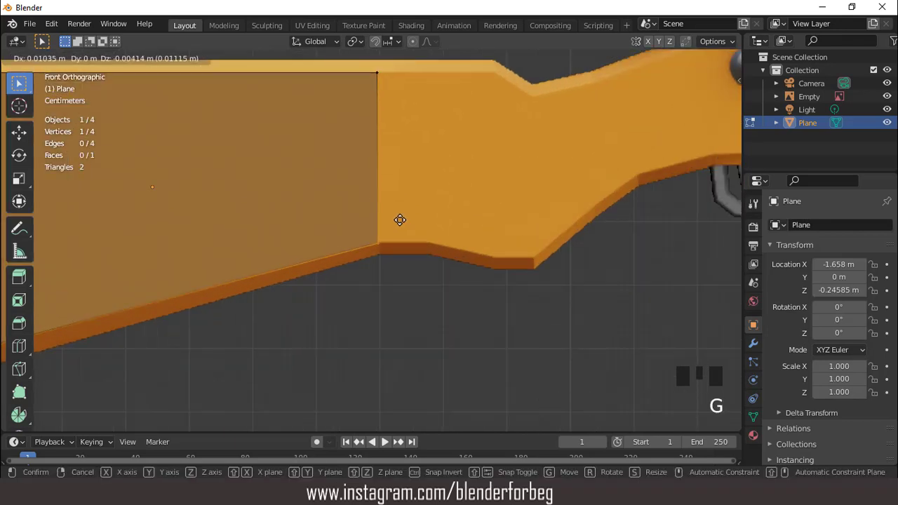
click(400, 220)
- Extrude the face's front edge twice along X, first about 0.09 m and again to where the stock's top edge starts to dip
key(2)
click(377, 167)
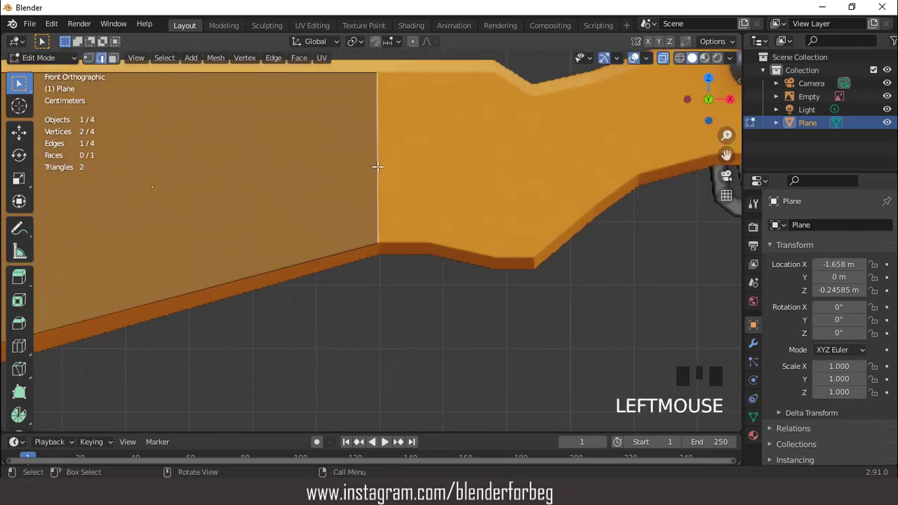
key(e)
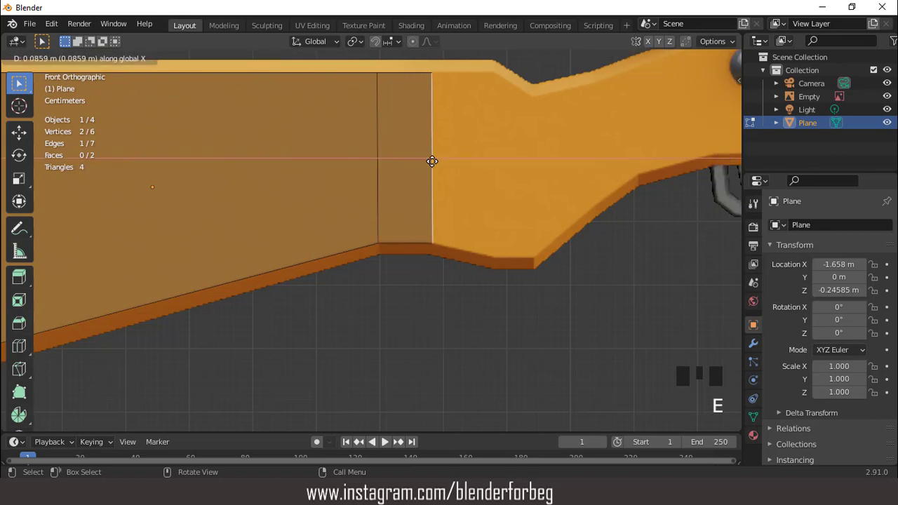
click(433, 162)
key(e)
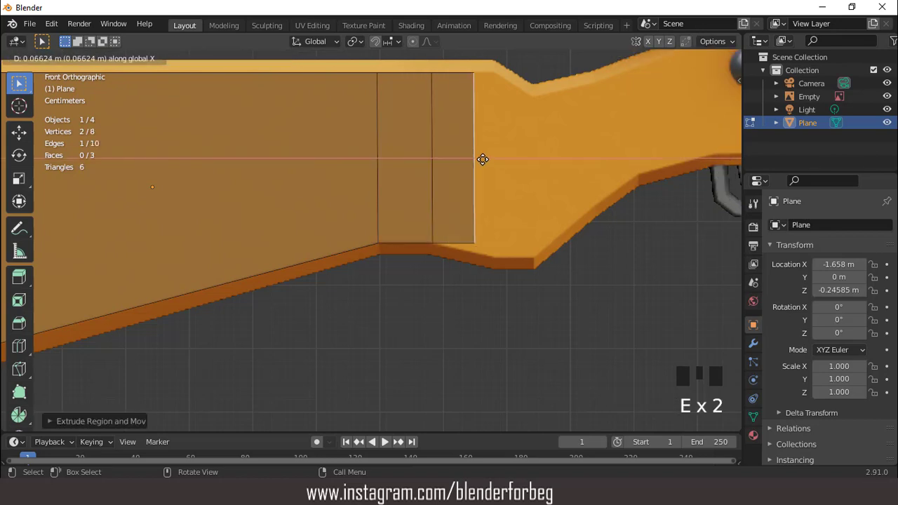
click(494, 158)
key(Tab)
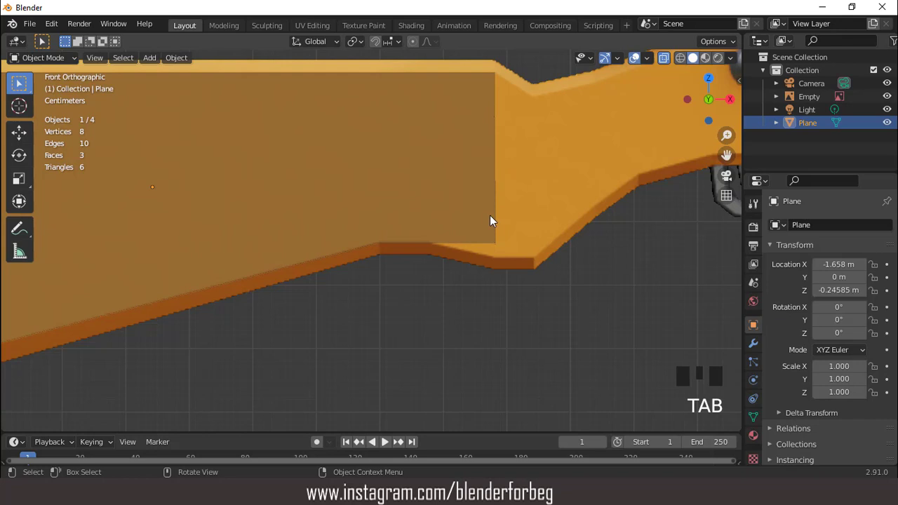
- Move the lower front vertex down onto the bend in the stock's underside
key(Tab)
key(1)
click(510, 250)
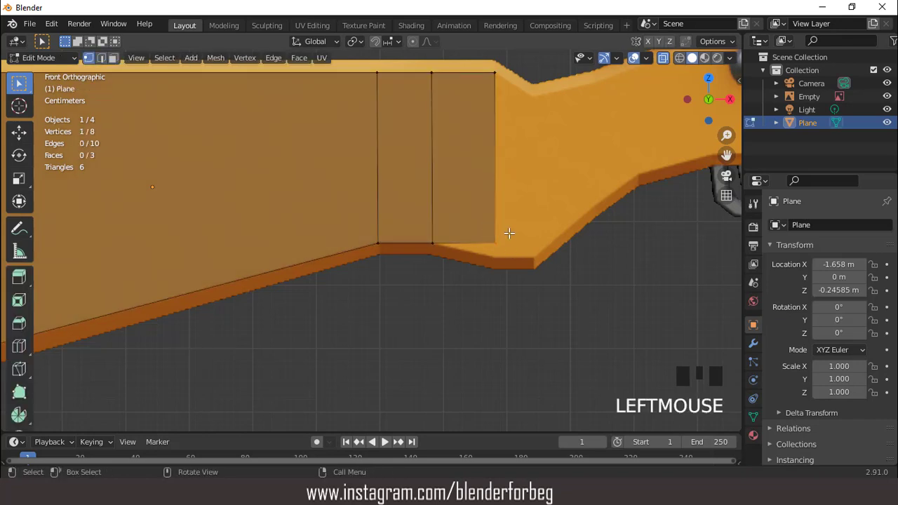
key(g)
click(510, 247)
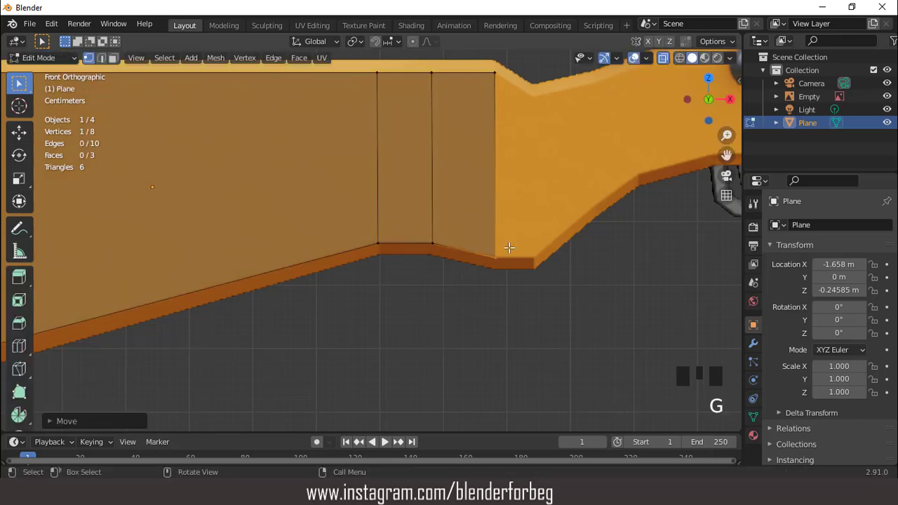
- Extrude the face's front edge about 0.06 m along X to the lowest point of the dip in the stock's top edge
key(2)
click(497, 205)
key(e)
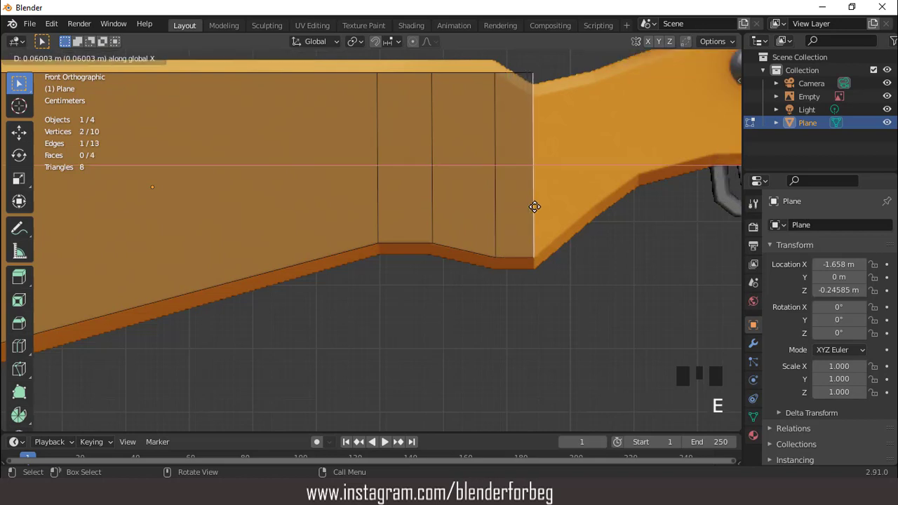
click(533, 207)
- Lower the upper front vertex about 0.036 m to the bottom of the dip in the stock's top edge
key(Tab)
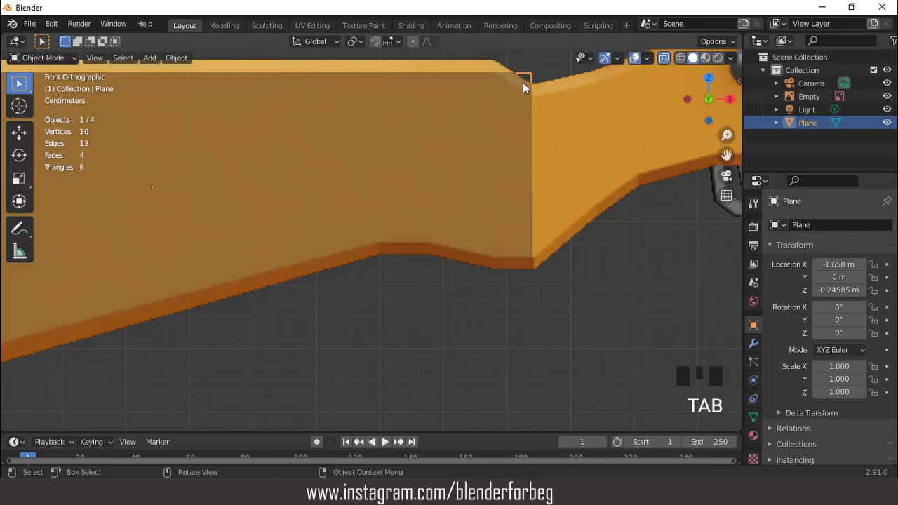
key(Tab)
key(1)
click(525, 73)
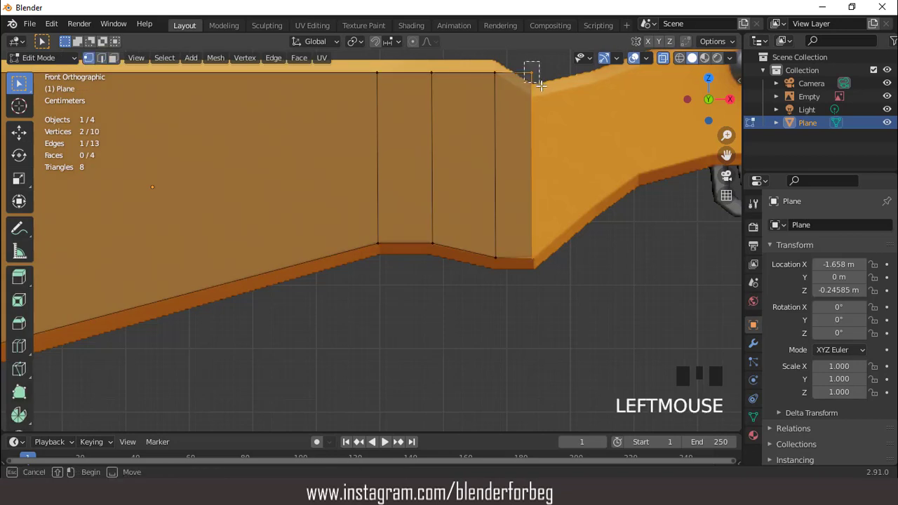
key(g)
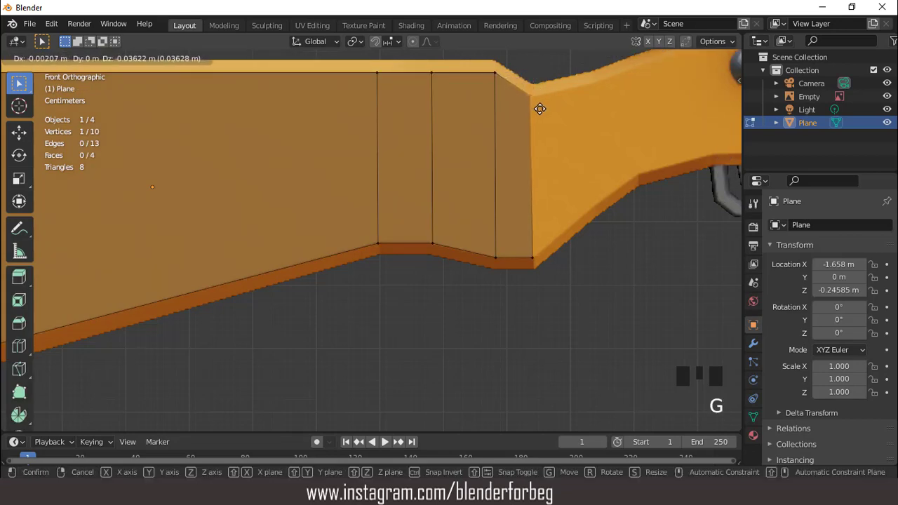
click(539, 109)
- Extrude the front edge about 0.16 m forward and 0.04 m up, ending at the bend in the grip's underside
key(ctrl+KP_6)
key(ctrl+KP_6)
key(ctrl+KP_6)
key(ctrl+KP_6)
key(ctrl+KP_6)
key(ctrl+KP_6)
key(ctrl+KP_6)
key(ctrl+KP_6)
key(ctrl+KP_6)
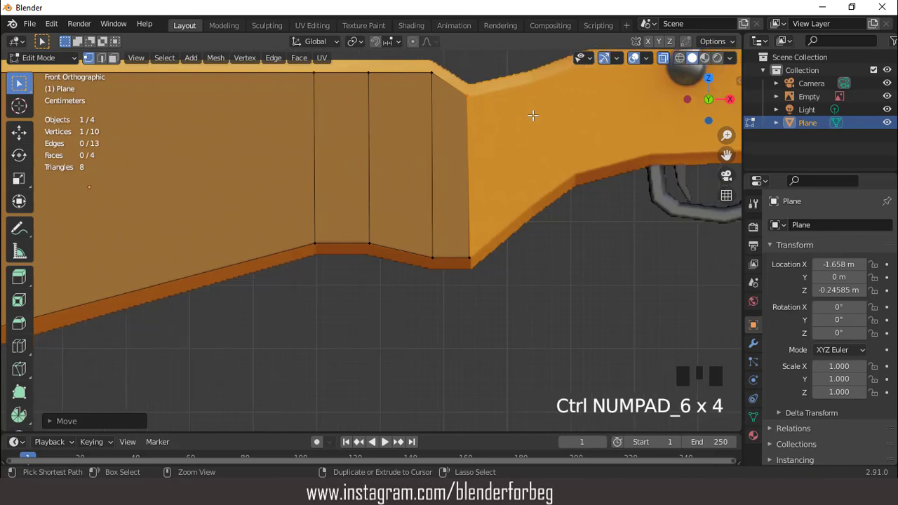
key(ctrl+KP_8)
key(ctrl+KP_8)
key(ctrl+KP_8)
key(ctrl+KP_8)
key(ctrl+KP_8)
key(ctrl+KP_8)
key(ctrl+KP_8)
key(ctrl+KP_8)
key(ctrl+KP_8)
key(ctrl+KP_8)
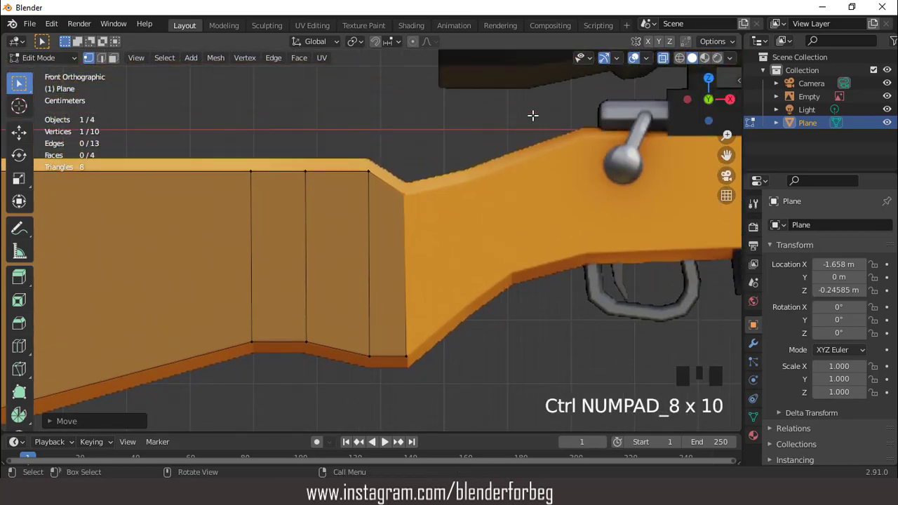
key(2)
click(403, 224)
key(e)
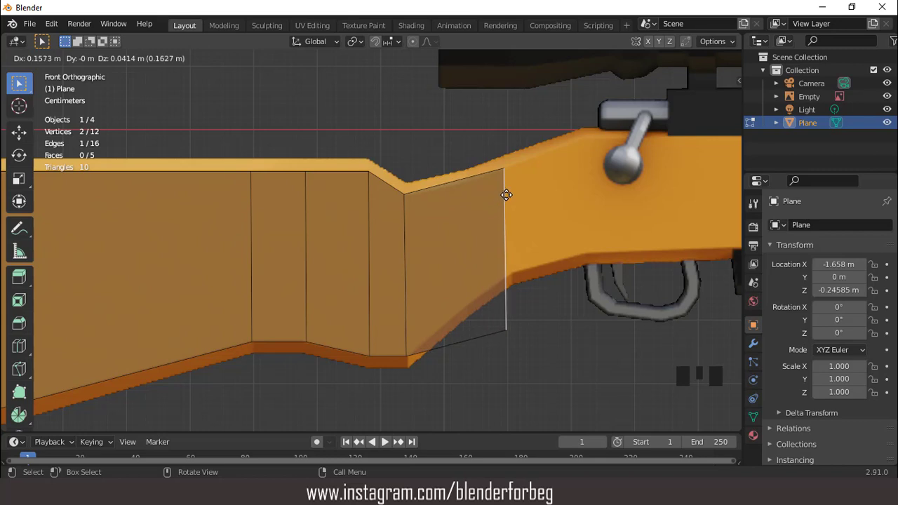
click(507, 194)
- Raise the lower front vertex about 0.09 m onto the underside of the stock's grip
key(Tab)
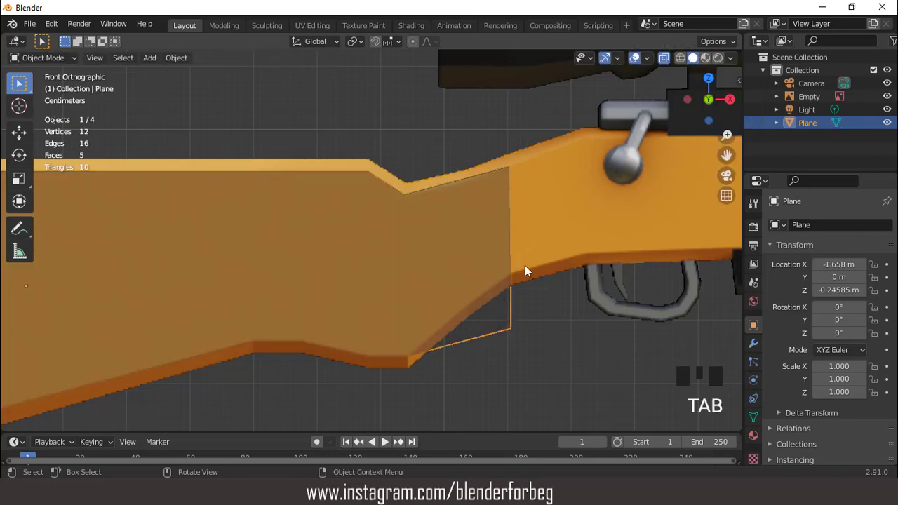
key(Tab)
key(1)
drag(501, 311, 535, 325)
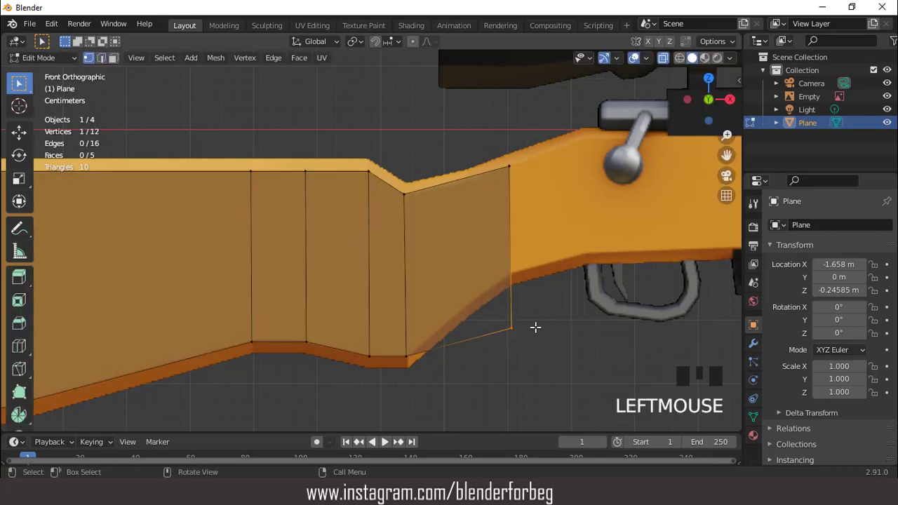
key(g)
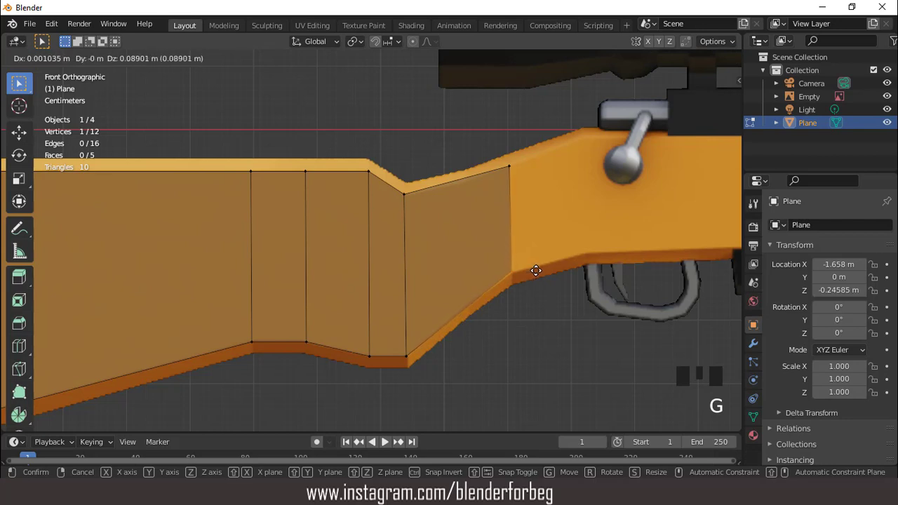
click(535, 270)
- Extrude the front edge forward and up to where the stock levels out above the rear of the trigger guard
key(2)
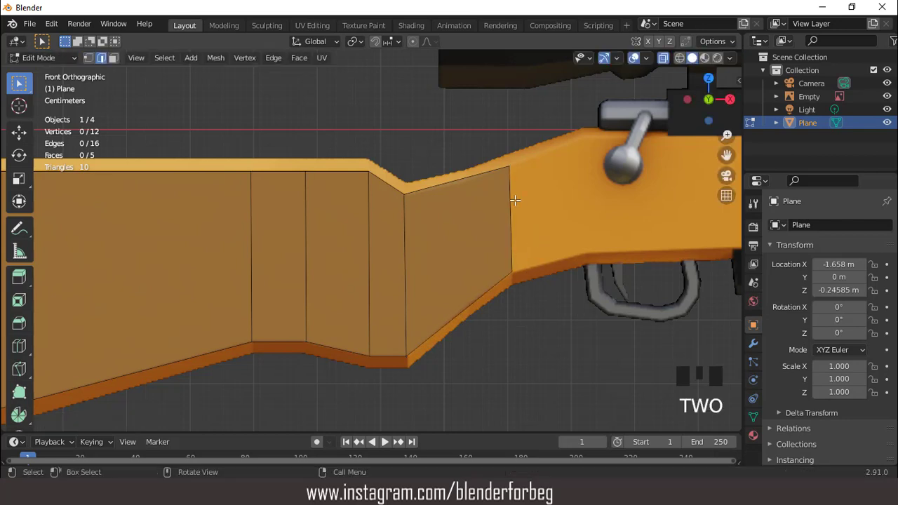
click(512, 202)
key(e)
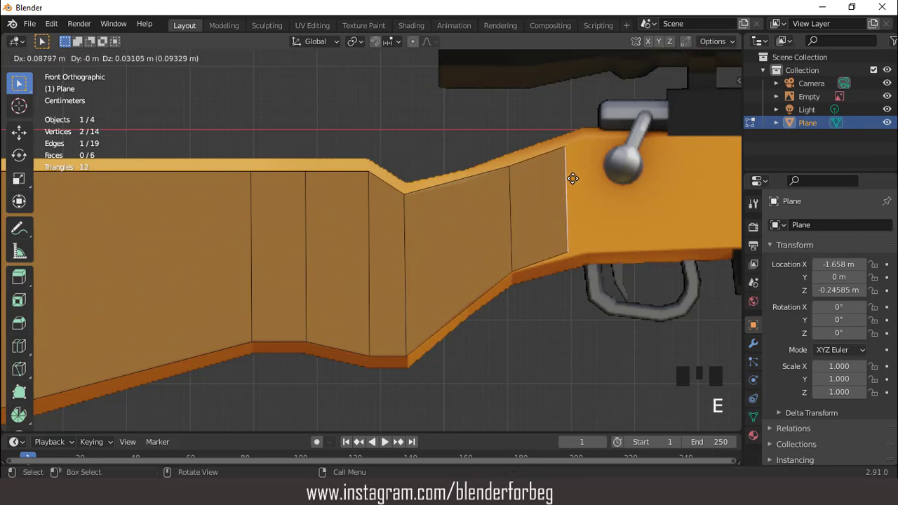
click(588, 173)
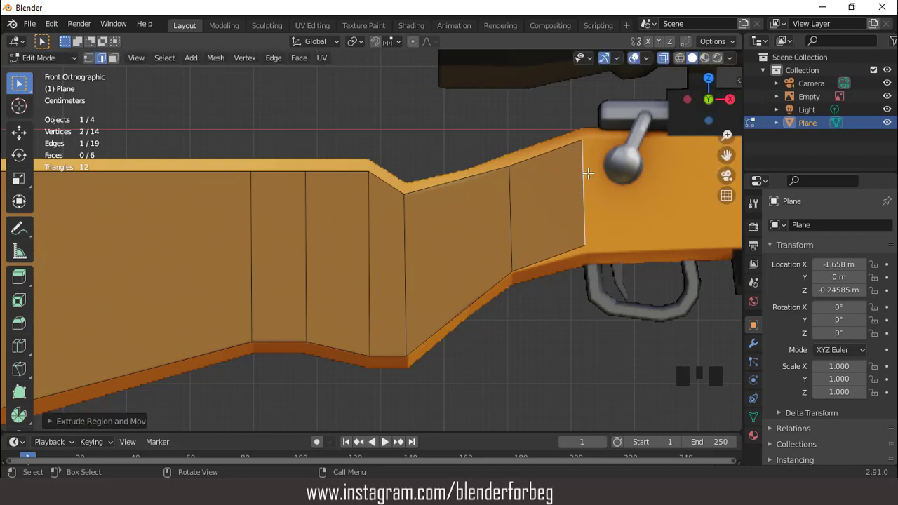
- Lower the lower front vertex about 0.015 m and nudge the lower vertex behind it to follow the stock's underside
key(1)
click(586, 250)
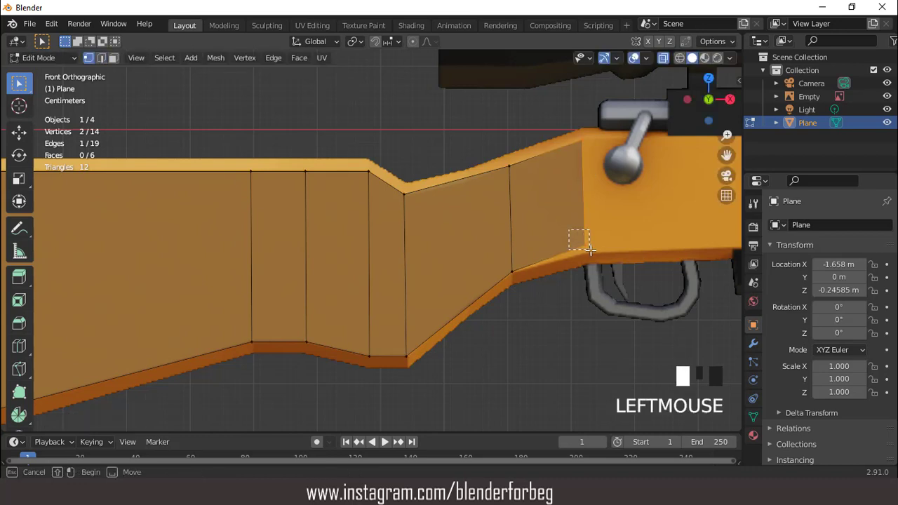
key(g)
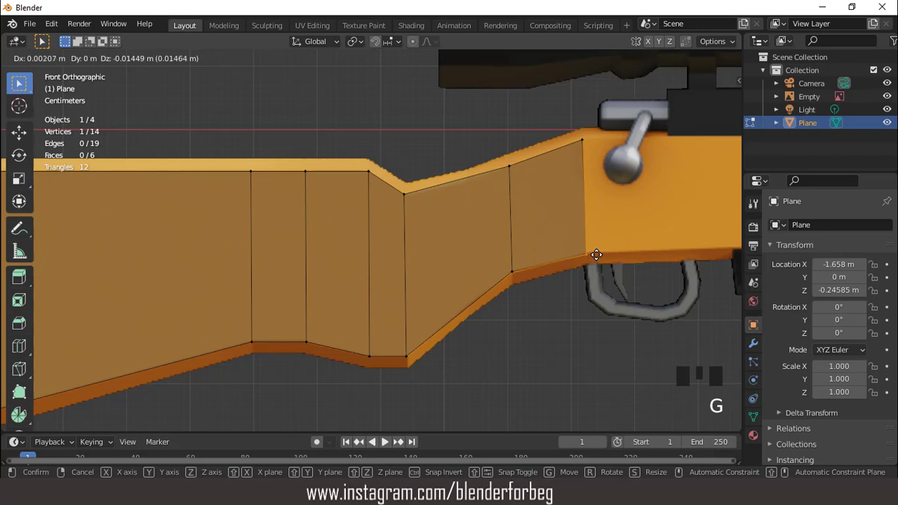
click(596, 254)
click(517, 274)
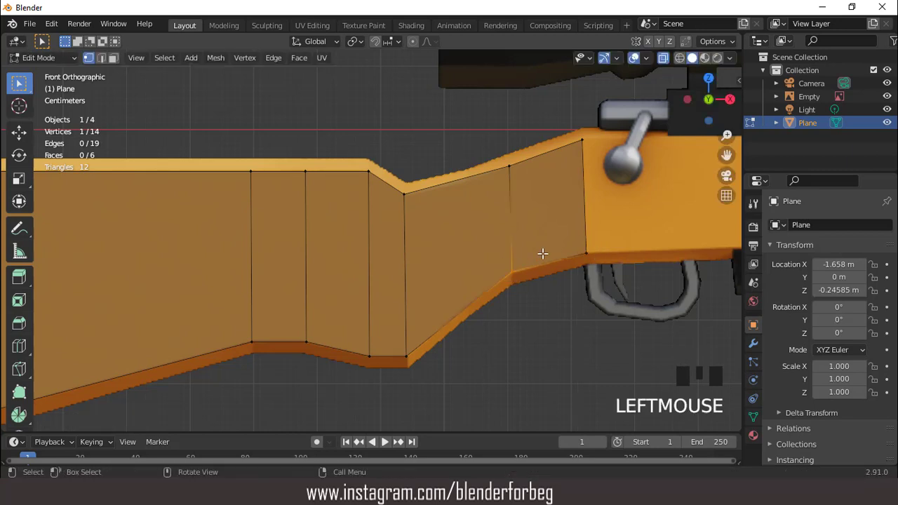
click(543, 255)
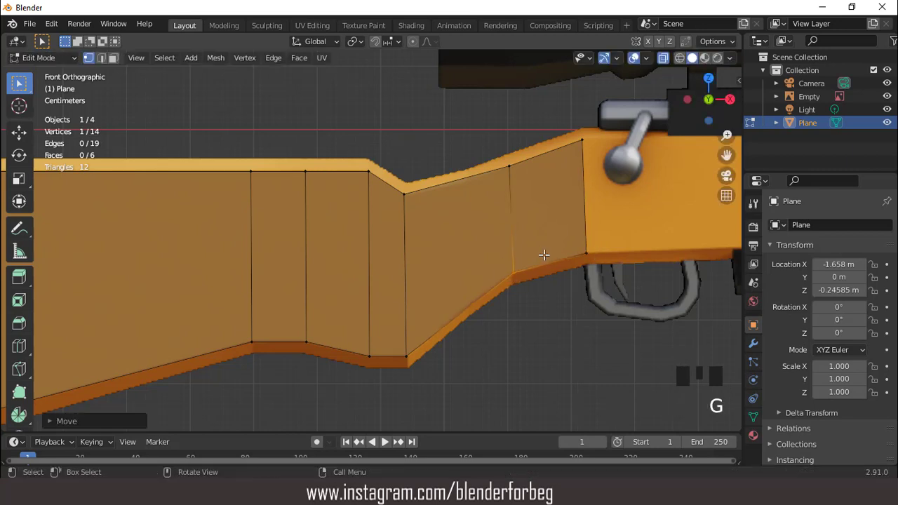
- Extrude the front edge along X from the trigger guard to the front end of the orange fore-end
key(2)
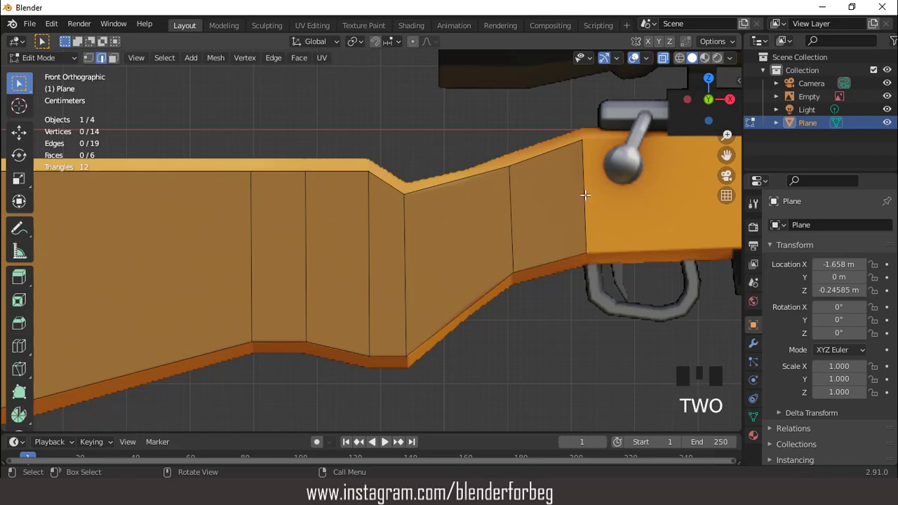
click(586, 195)
scroll(546, 195, down, 7)
key(ctrl+KP_6)
key(ctrl+KP_6)
key(ctrl+KP_6)
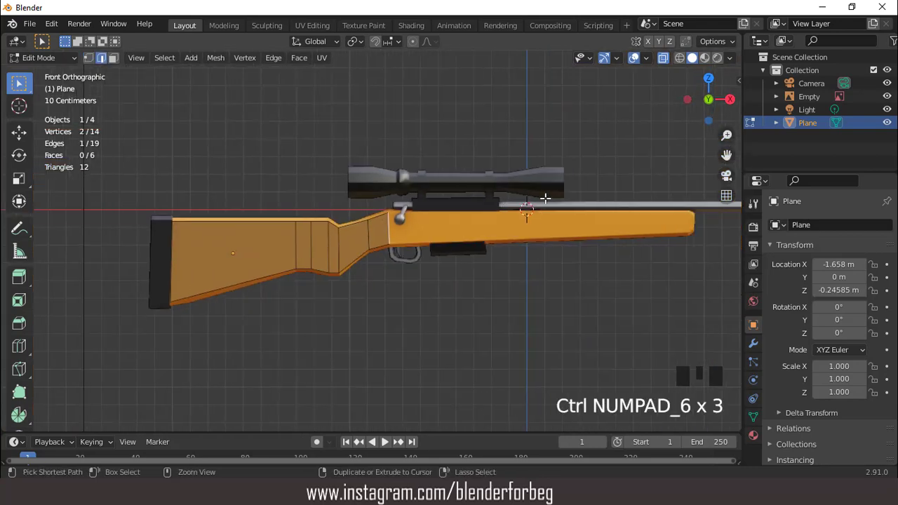
key(ctrl+KP_6)
key(ctrl+KP_6)
key(ctrl+KP_6)
key(e)
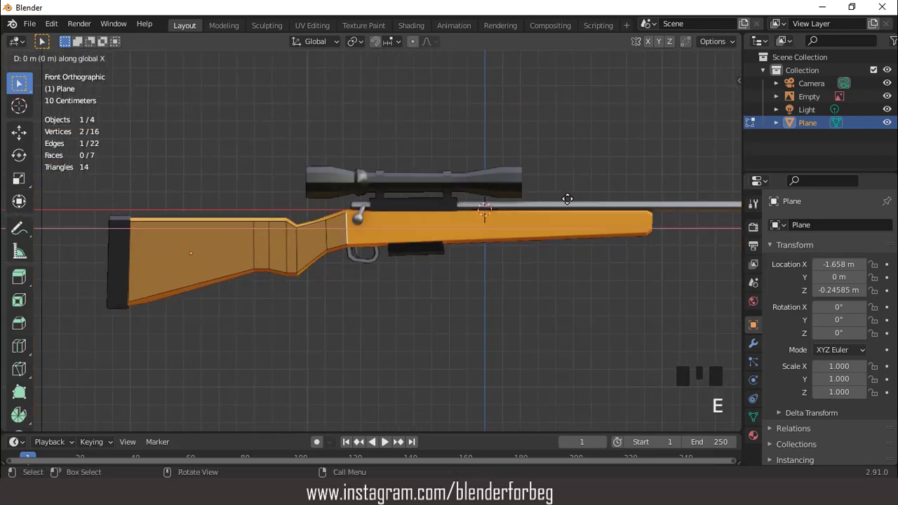
click(109, 166)
- Shift the front edge slightly back along X to where the fore-end's bevelled tip begins
key(KP_Decimal)
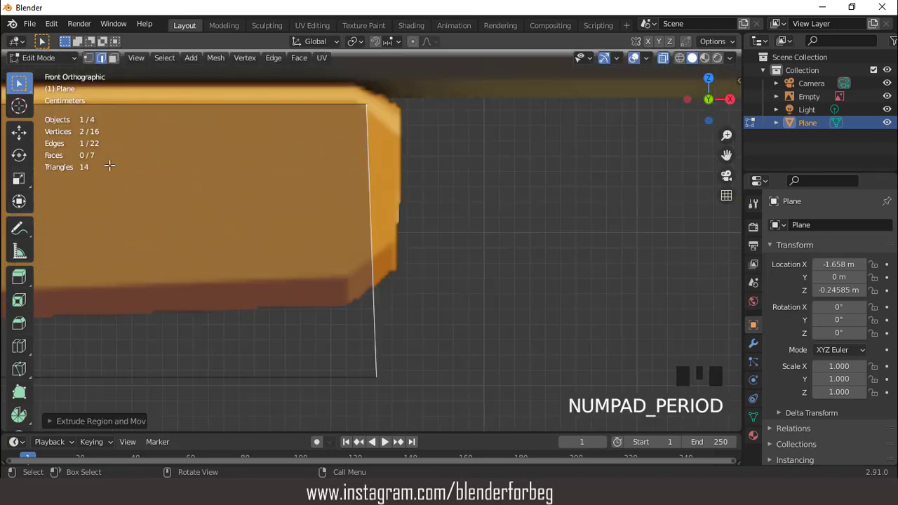
scroll(306, 209, down, 3)
key(g)
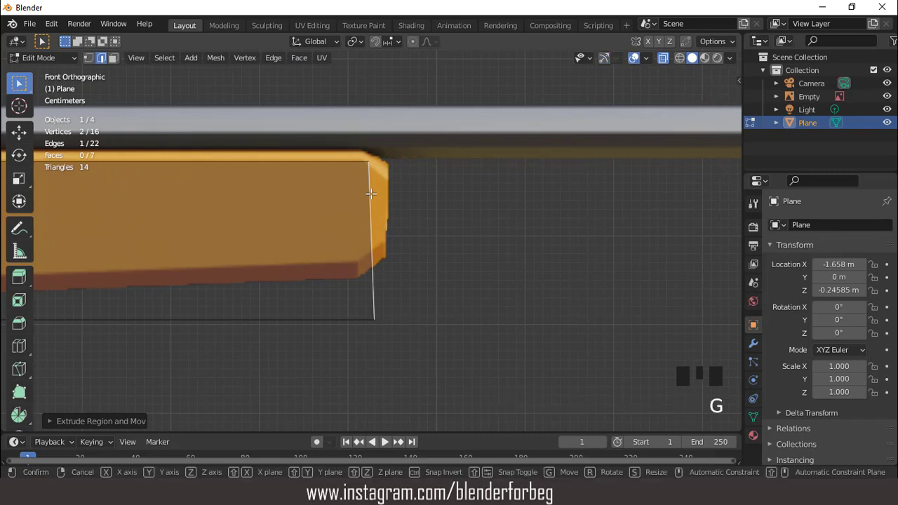
click(362, 189)
- Raise the fore-end's lower front vertex about 0.065 m onto its underside, directly below the upper vertex
key(1)
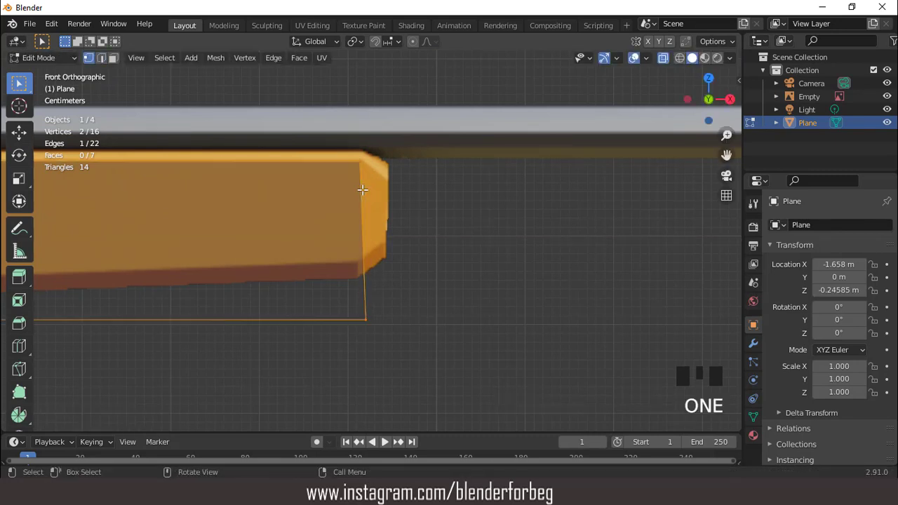
drag(357, 277, 386, 316)
key(g)
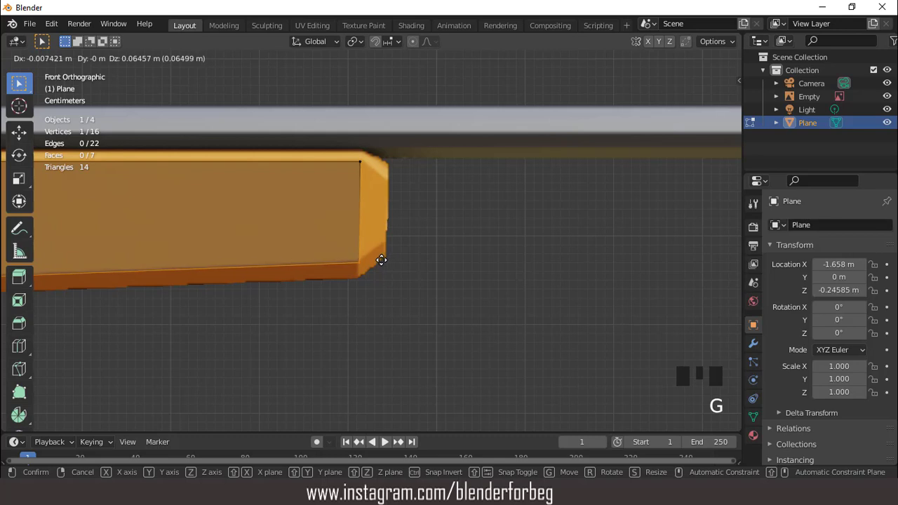
click(380, 260)
- Extrude the fore-end's front edge about 0.03 m along X to the very tip of the stock
key(2)
click(360, 213)
key(e)
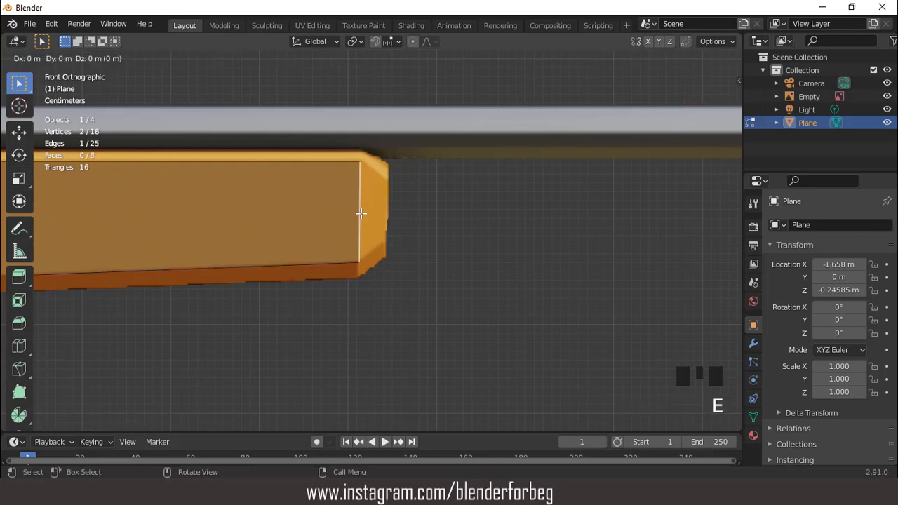
key(x)
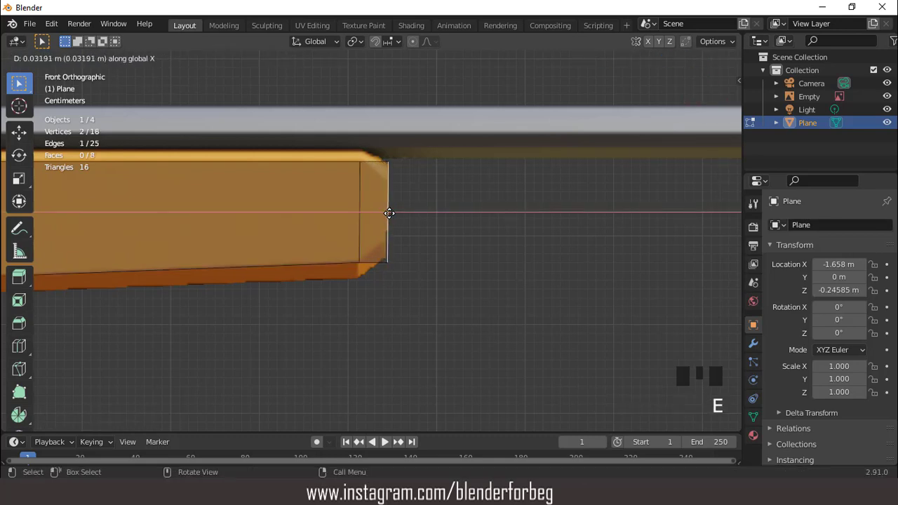
click(388, 213)
- Scale the tip edge to about 0.65 and nudge it to fit the fore-end's bevelled corners
key(s)
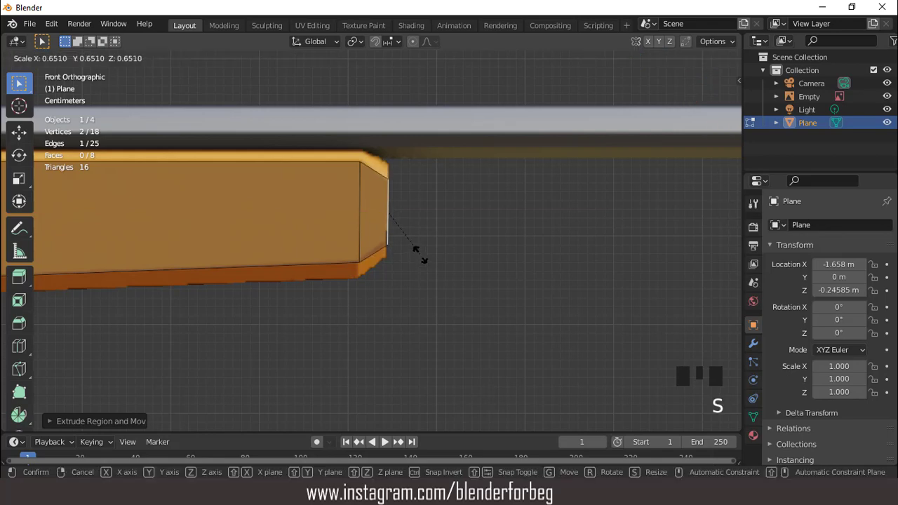
click(420, 254)
scroll(420, 255, down, 3)
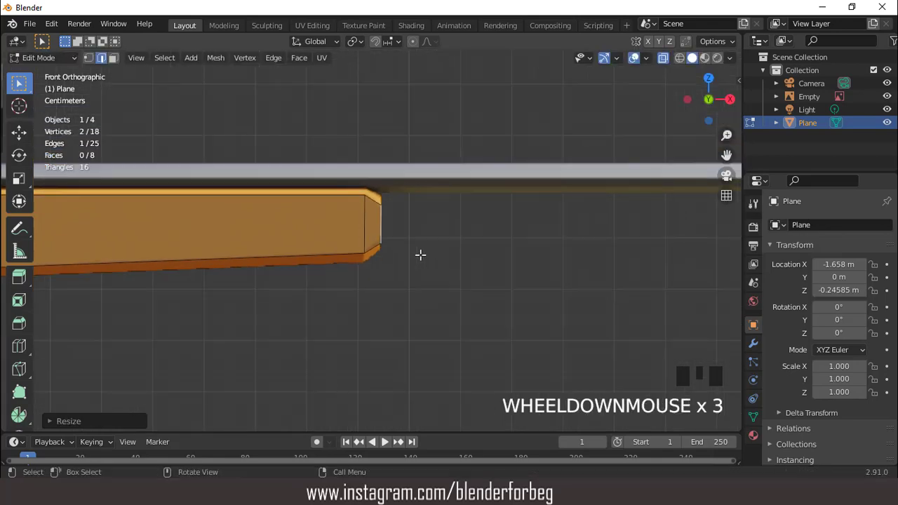
key(g)
click(419, 253)
- Move the whole stock outline about -0.09 m along Y, off the reference image, and apply all transforms
scroll(419, 254, down, 8)
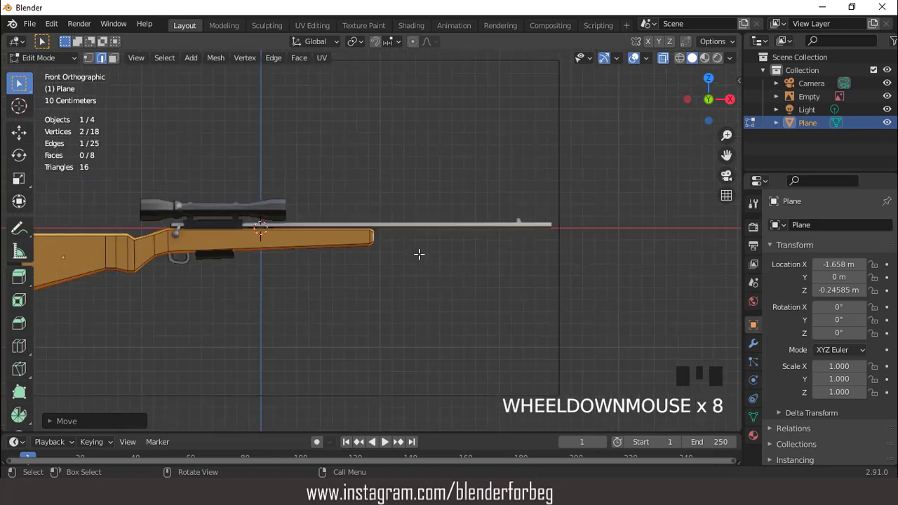
key(Tab)
scroll(368, 260, down, 5)
middle_drag(367, 262, 610, 128)
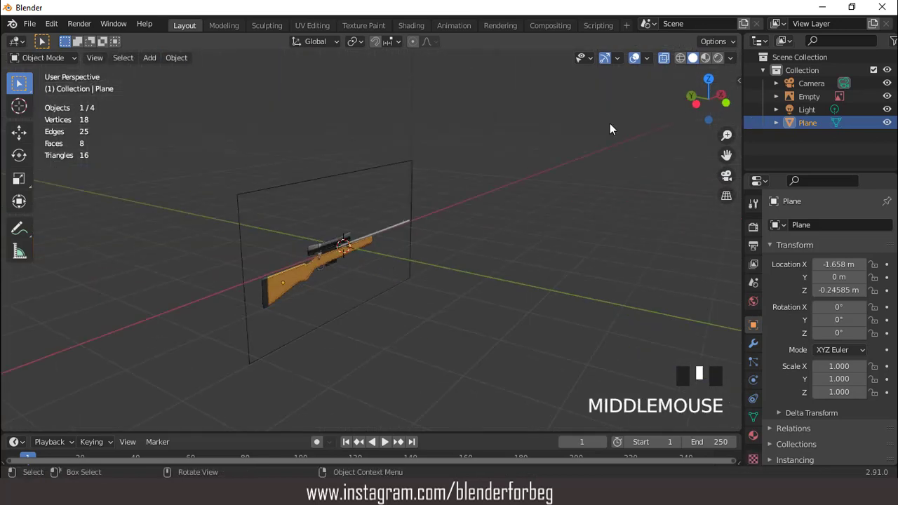
scroll(475, 230, up, 3)
middle_drag(475, 230, 403, 235)
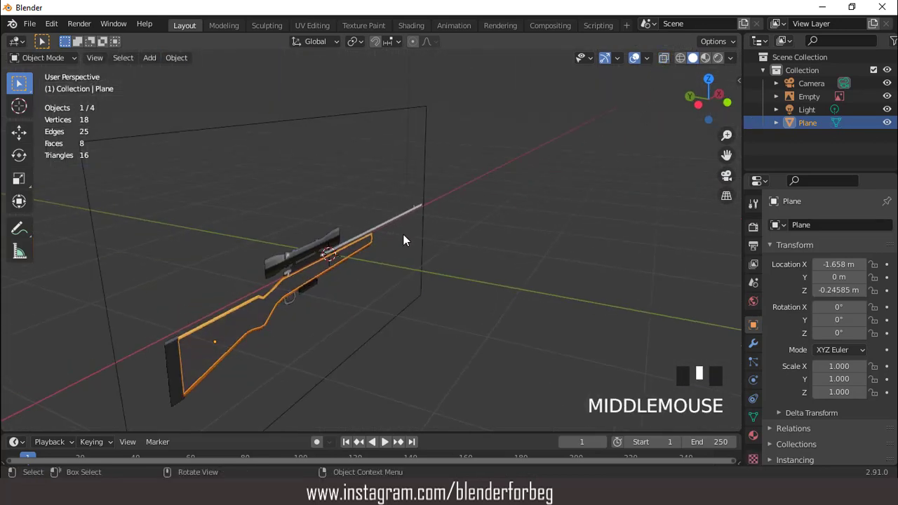
key(g)
click(412, 237)
key(ctrl+a)
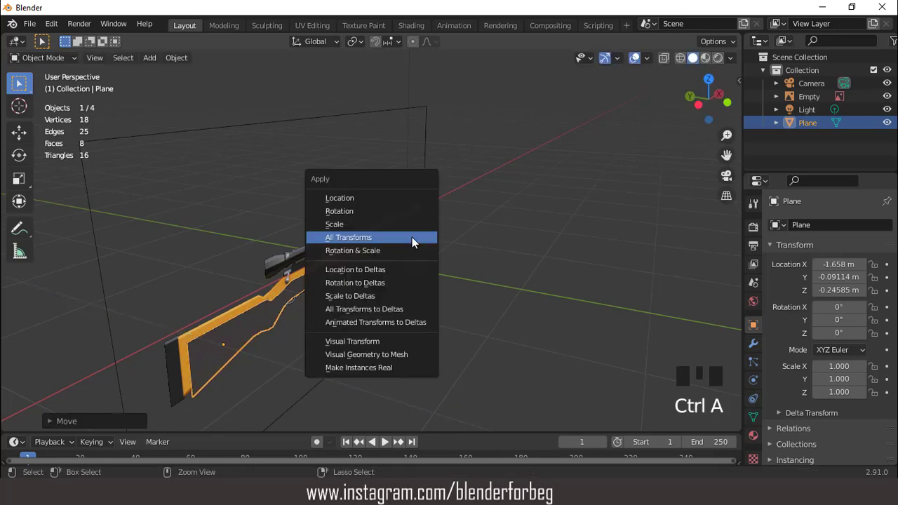
click(412, 242)
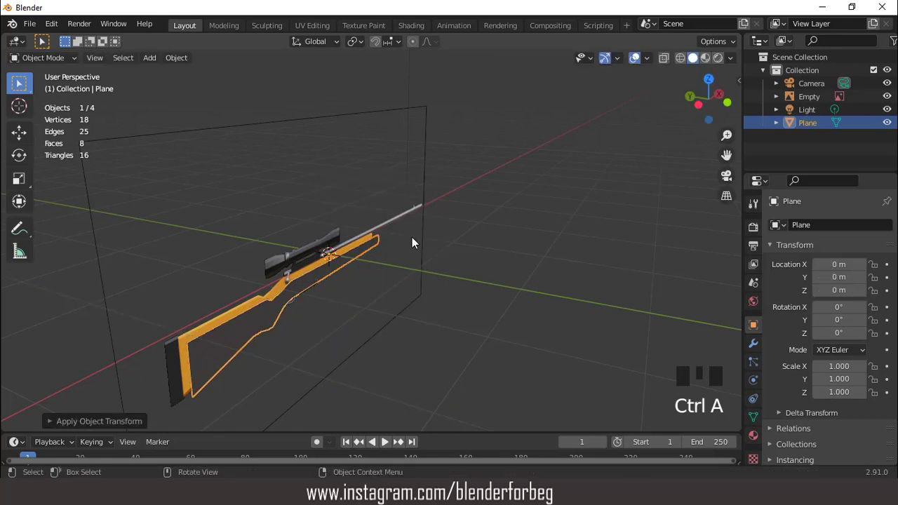
- Add a Mirror modifier to the stock, mirroring across the Y axis only, with clipping enabled
click(754, 344)
click(787, 223)
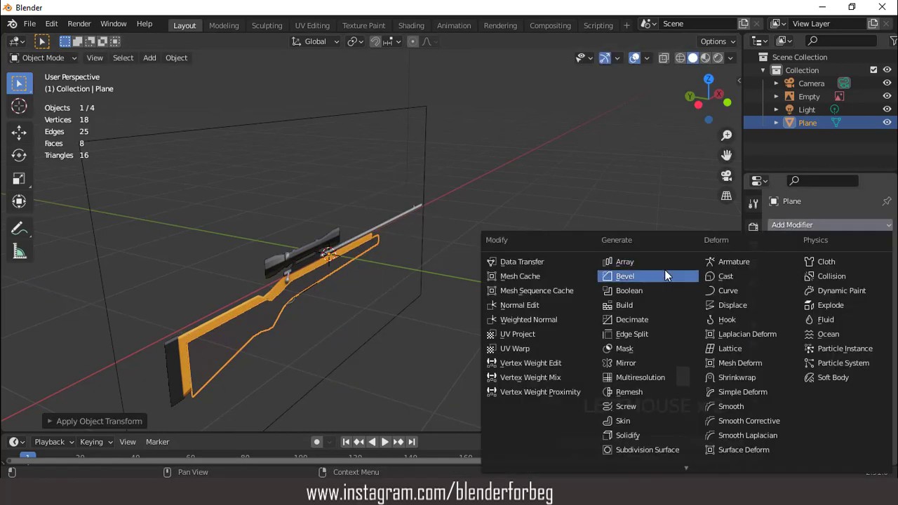
click(626, 362)
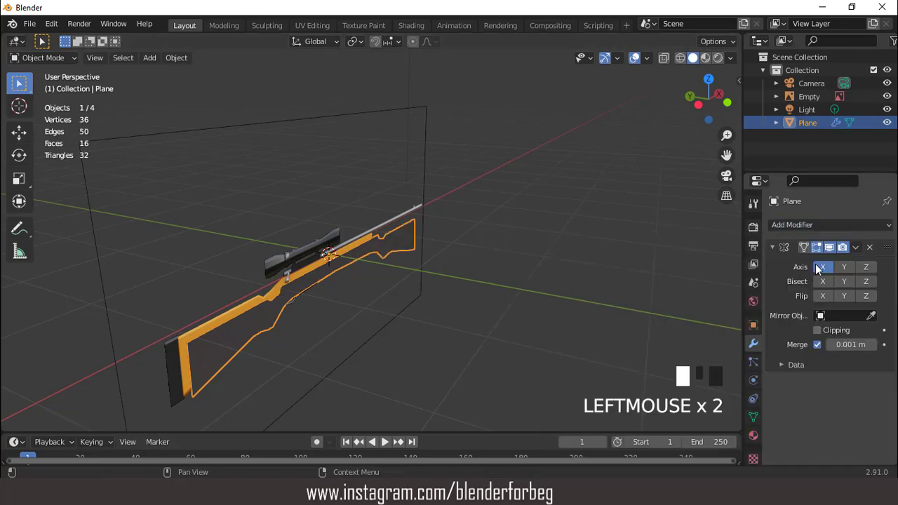
click(819, 265)
click(840, 265)
click(817, 329)
scroll(411, 242, up, 3)
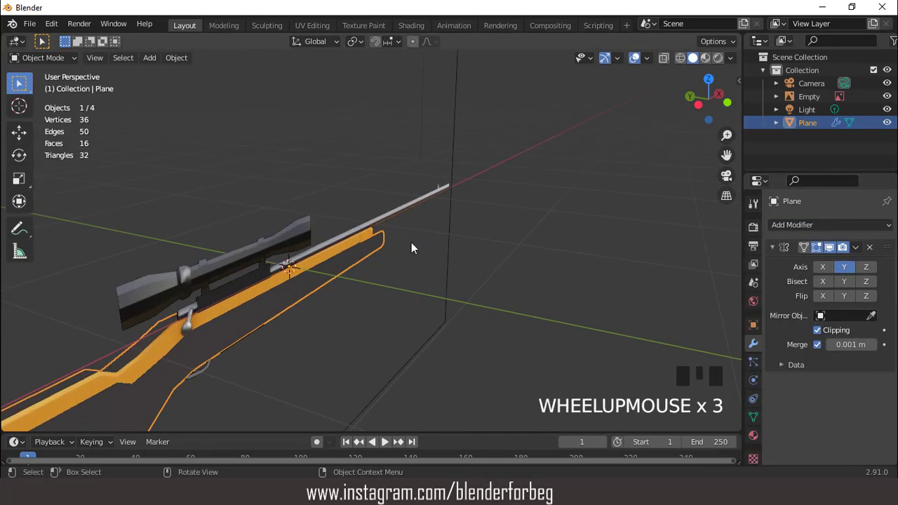
- Isolate the stock and extrude its entire outer boundary edge loop along Y to the mirror plane
key(Tab)
middle_drag(412, 242, 354, 225)
key(KP_Divide)
scroll(353, 223, up, 3)
double_click(346, 216)
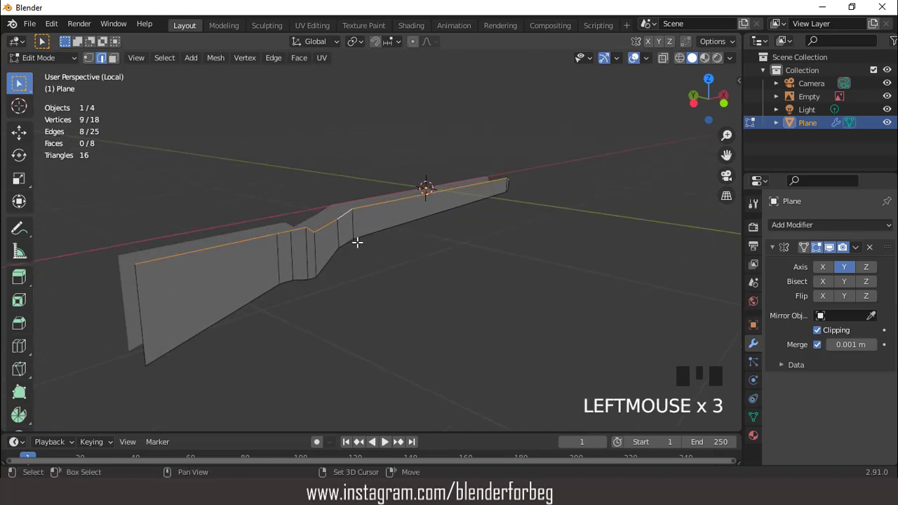
shift+double_click(353, 240)
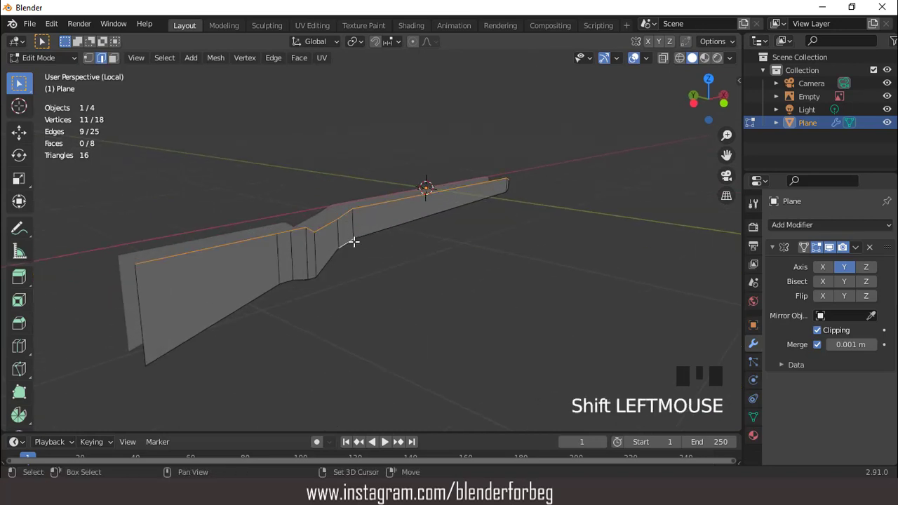
shift+click(143, 295)
middle_drag(381, 208, 607, 295)
shift+click(587, 326)
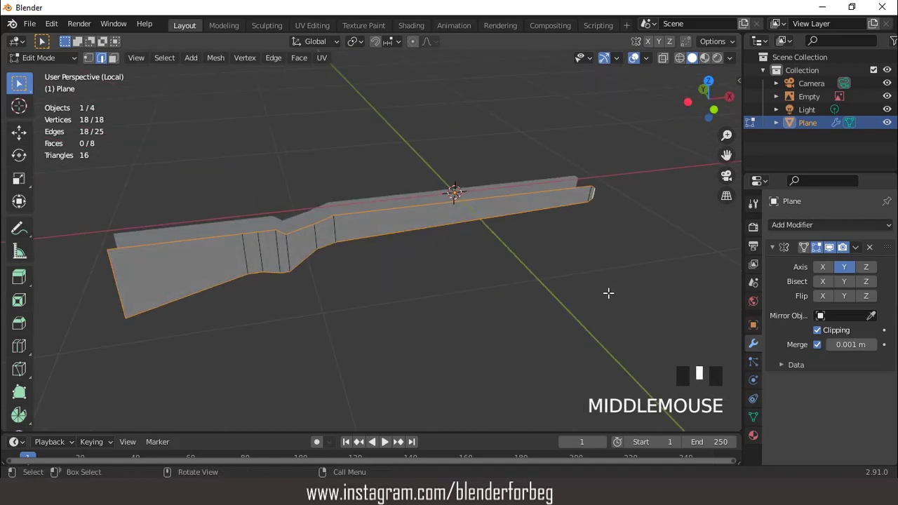
key(e)
click(600, 285)
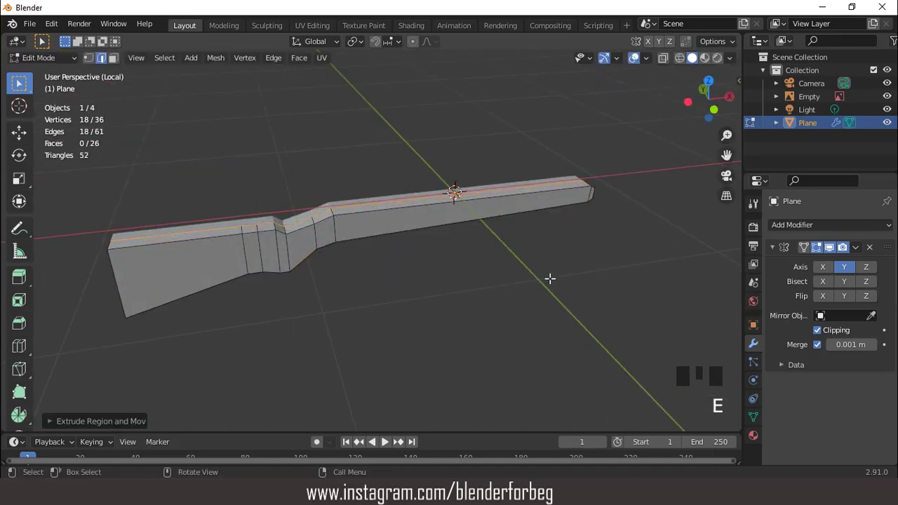
middle_drag(549, 279, 500, 214)
- Extrude the stock's rear end face about -0.11 m along X to cover the butt pad in the reference
key(KP_Divide)
key(KP_1)
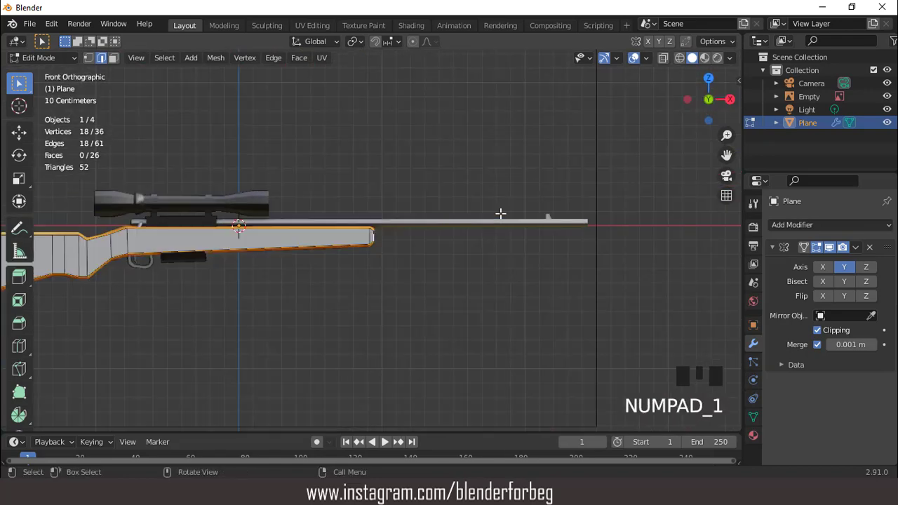
middle_drag(413, 222, 249, 249)
scroll(249, 248, up, 2)
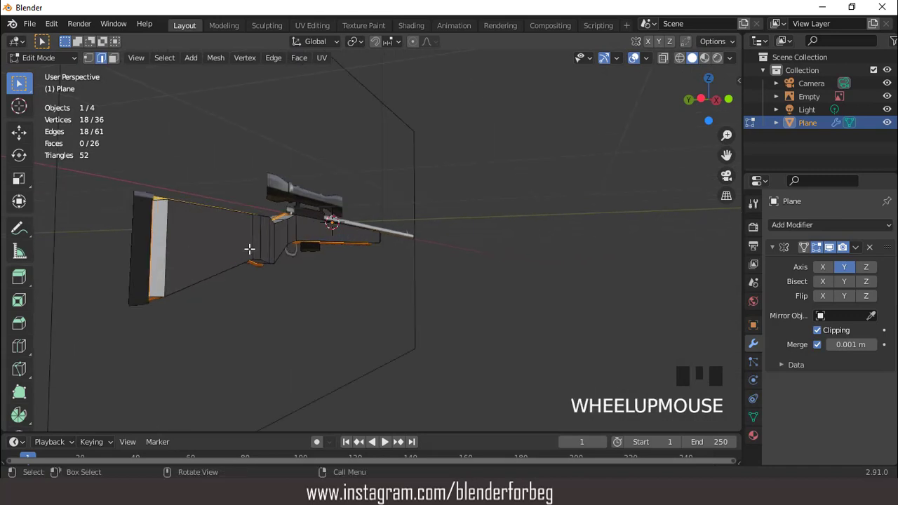
key(3)
click(169, 217)
scroll(207, 222, down, 2)
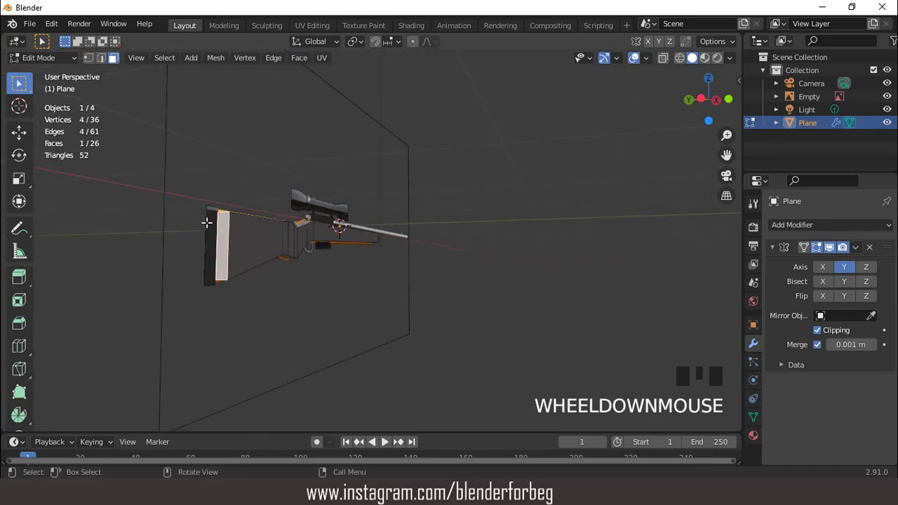
key(KP_1)
key(KP_Decimal)
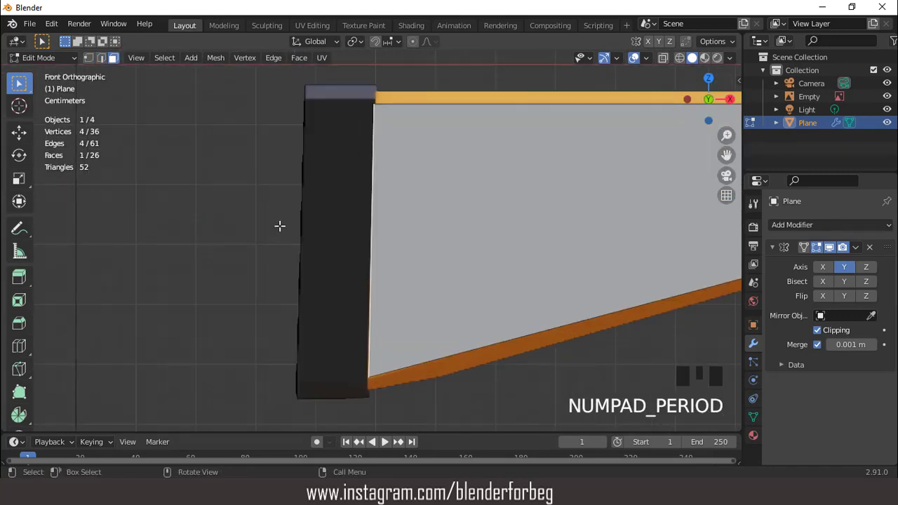
scroll(356, 201, down, 3)
key(e)
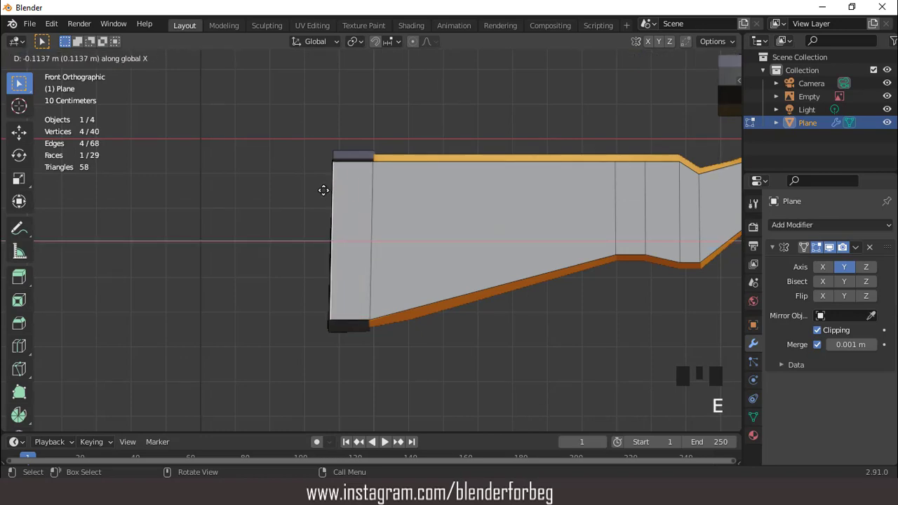
click(323, 190)
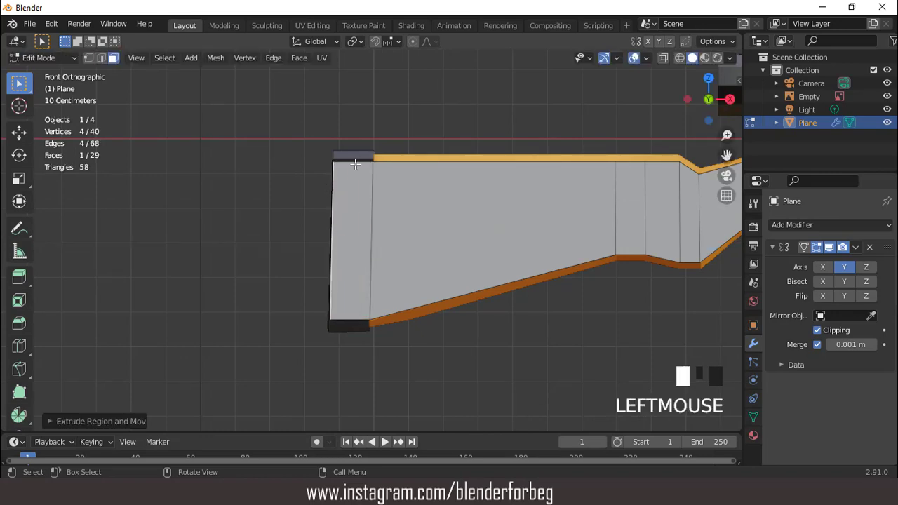
- Extrude the butt pad's side, top and bottom faces in place and fatten them outward about 0.01 m
double_click(355, 163)
scroll(390, 188, down, 3)
middle_drag(390, 187, 404, 222)
scroll(405, 222, up, 3)
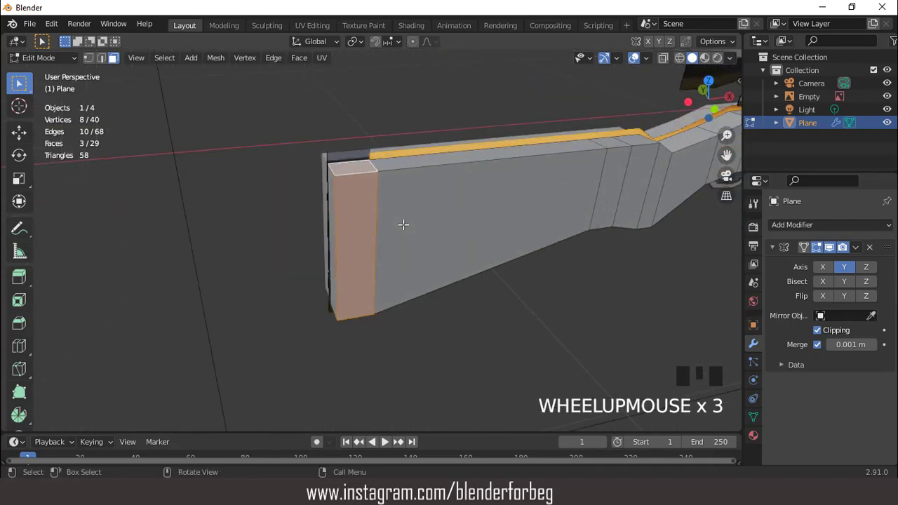
key(KP_1)
scroll(403, 224, up, 2)
key(e)
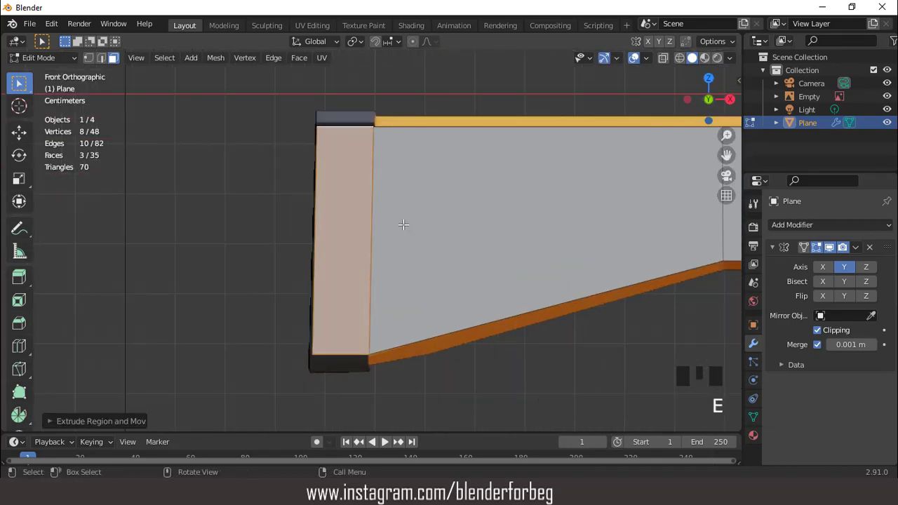
key(alt+s)
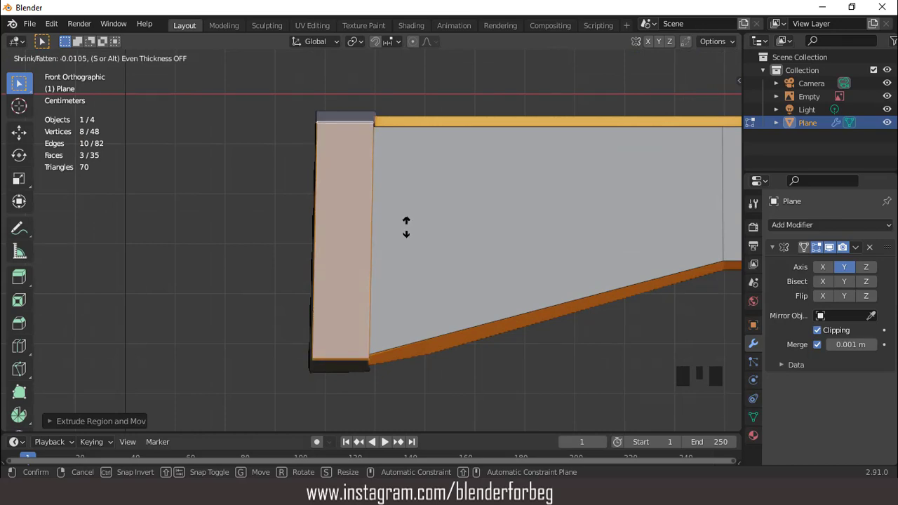
click(406, 229)
- Select the vertices along the stock's top centreline and raise them about 0.019 m along Z to match the reference
scroll(411, 214, down, 2)
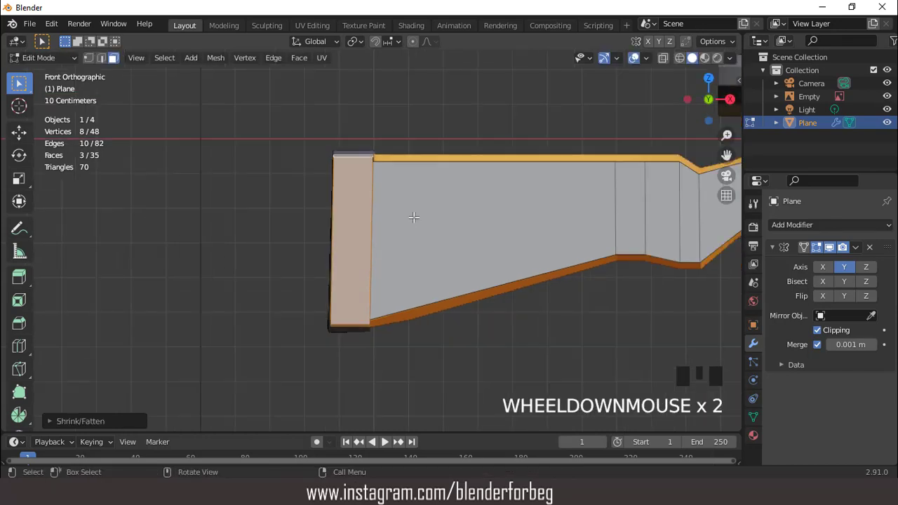
middle_drag(411, 214, 436, 242)
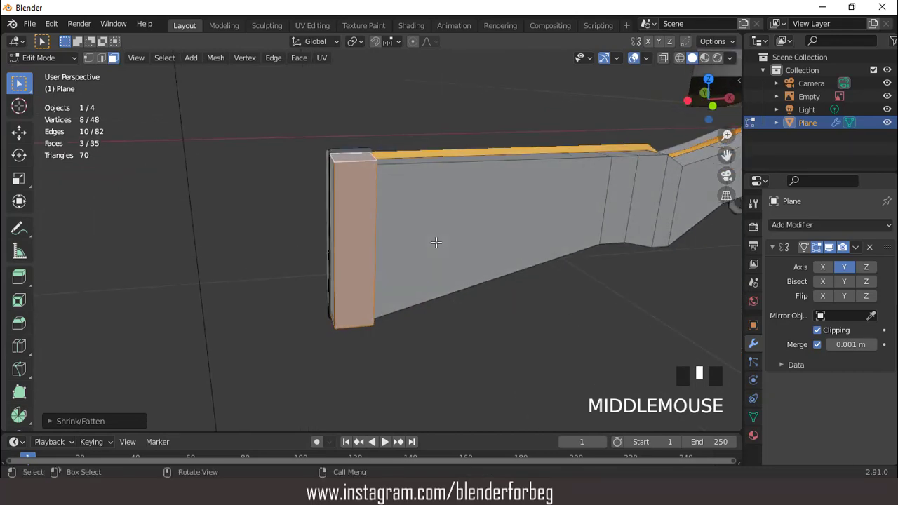
key(KP_Divide)
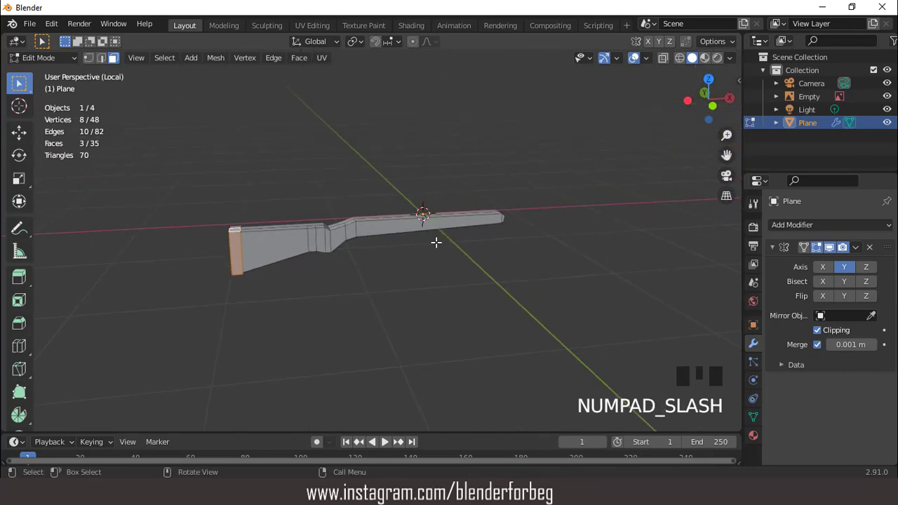
key(KP_3)
scroll(397, 167, up, 5)
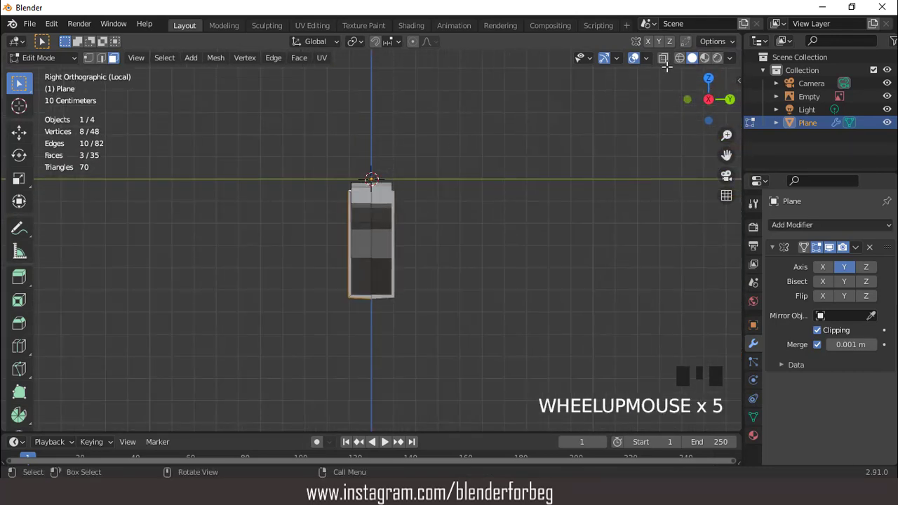
click(666, 62)
scroll(517, 105, up, 2)
key(1)
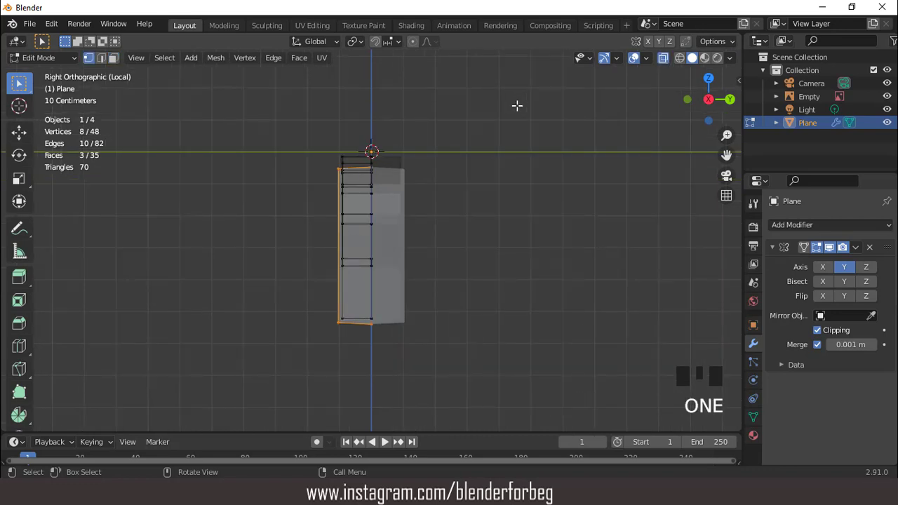
drag(353, 108, 428, 196)
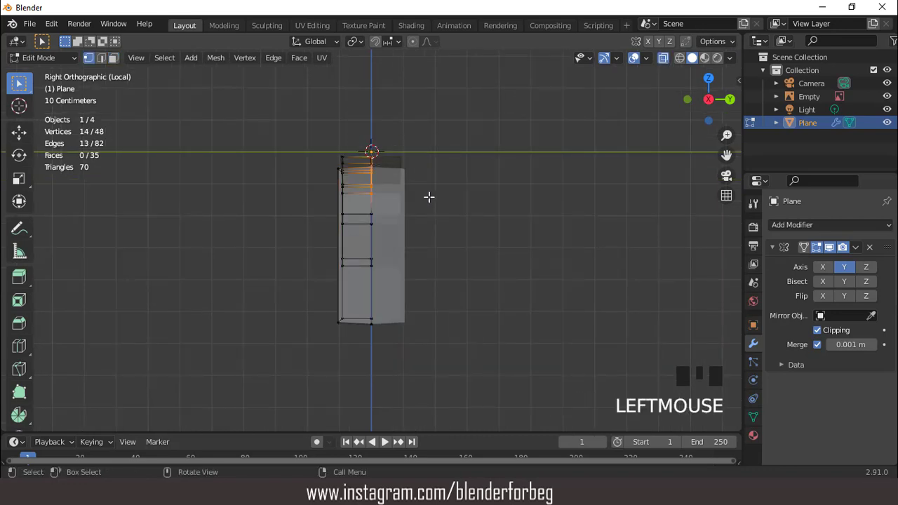
scroll(351, 178, down, 2)
middle_drag(350, 178, 445, 180)
shift+click(612, 221)
shift+click(601, 231)
scroll(344, 182, down, 4)
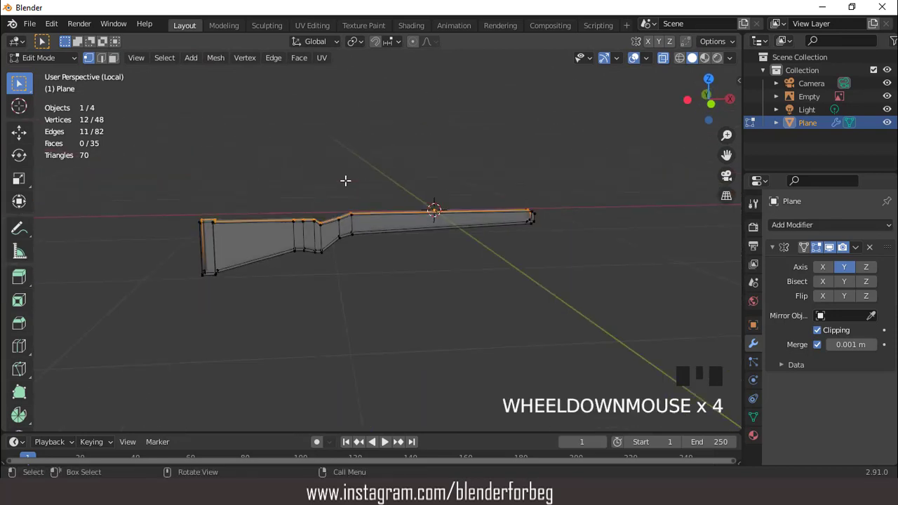
middle_drag(344, 183, 435, 181)
key(KP_1)
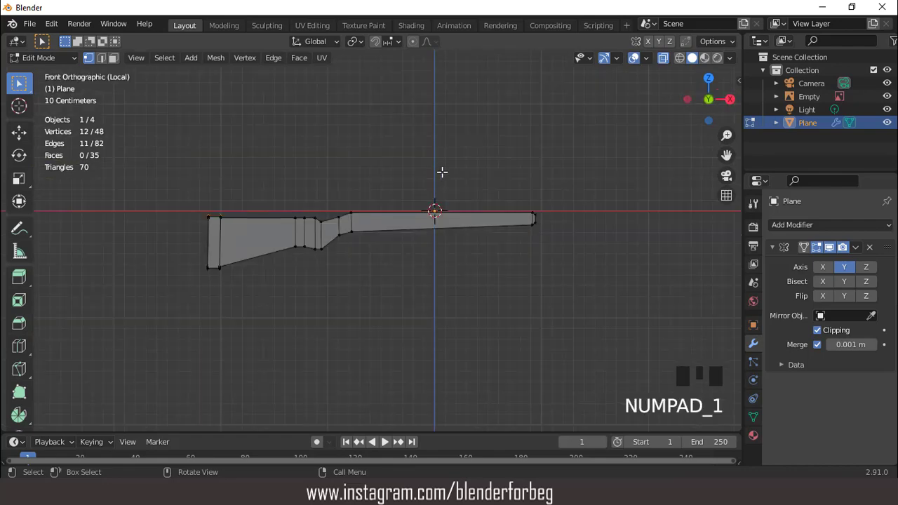
scroll(505, 148, up, 2)
click(663, 58)
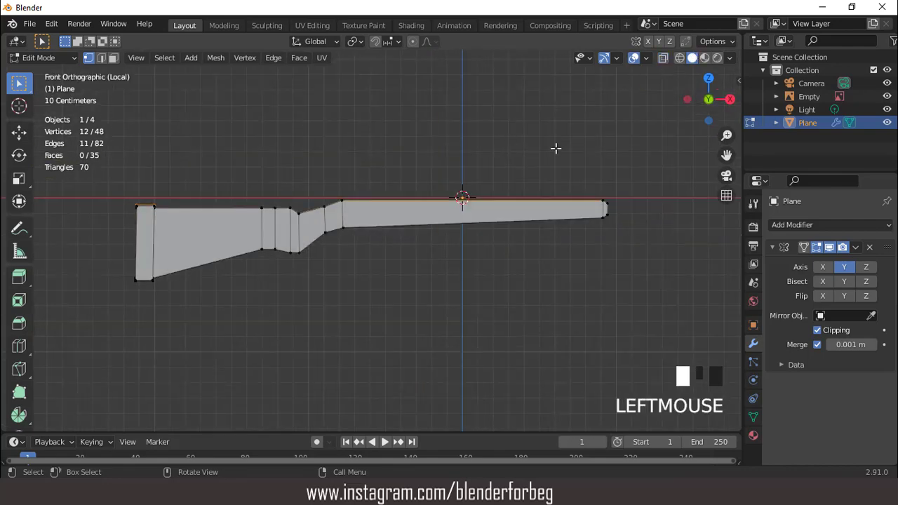
key(KP_Divide)
key(KP_1)
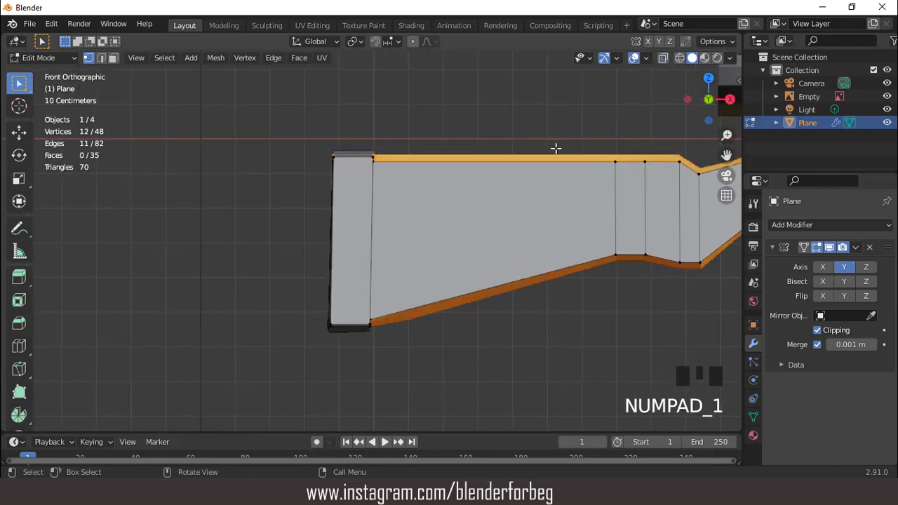
key(KP_Decimal)
scroll(458, 190, up, 8)
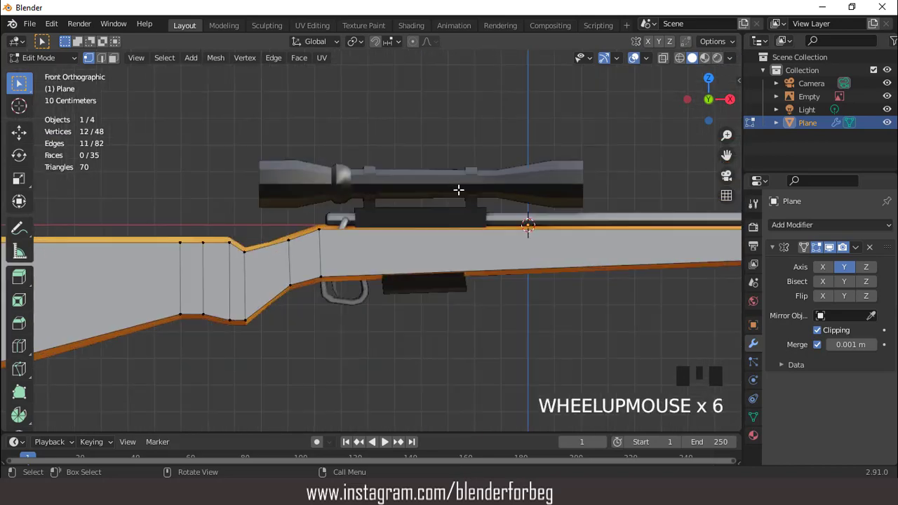
key(g)
key(z)
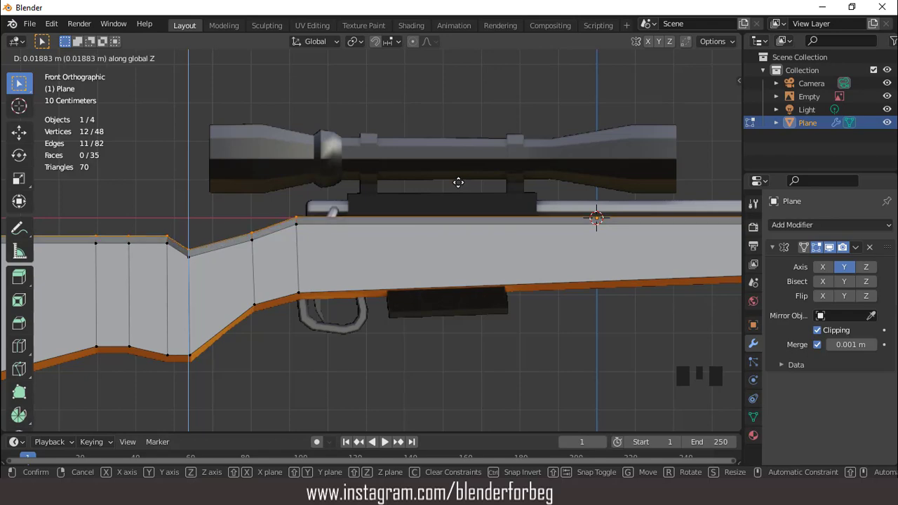
click(458, 183)
- Select the vertices along the stock's underside centreline and lower them about 0.021 m along Z
scroll(451, 200, down, 4)
middle_drag(451, 199, 414, 196)
key(KP_Divide)
scroll(428, 155, up, 1)
click(436, 138)
scroll(392, 225, up, 1)
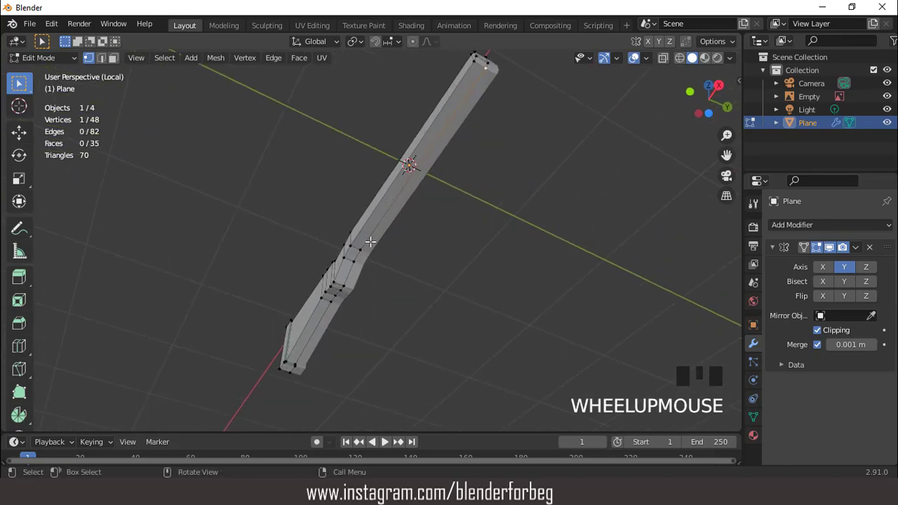
shift+click(355, 262)
shift+click(343, 279)
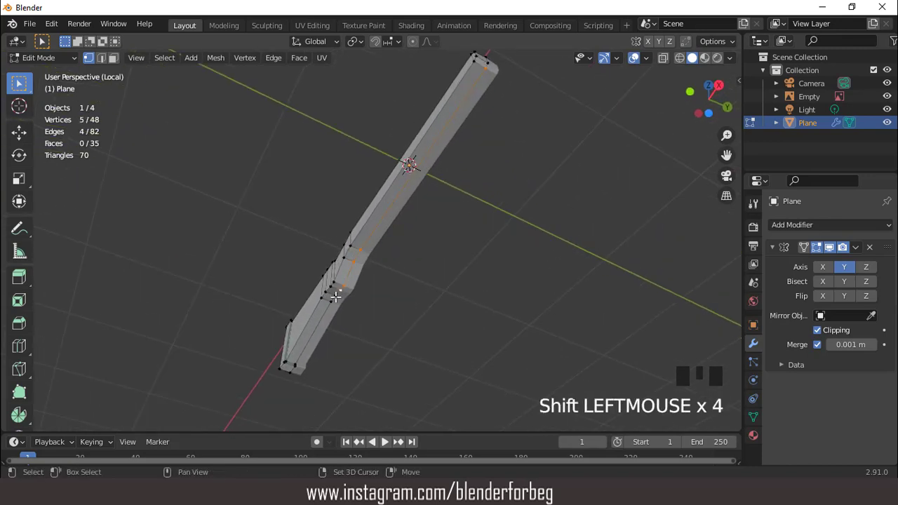
shift+click(332, 301)
shift+click(294, 365)
shift+click(286, 367)
middle_drag(289, 370, 459, 296)
key(KP_1)
key(KP_Divide)
key(KP_1)
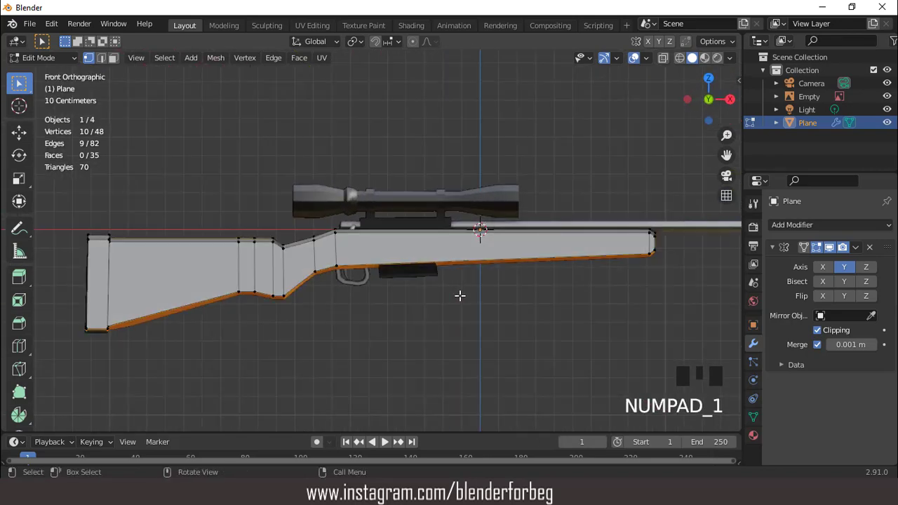
key(g)
key(z)
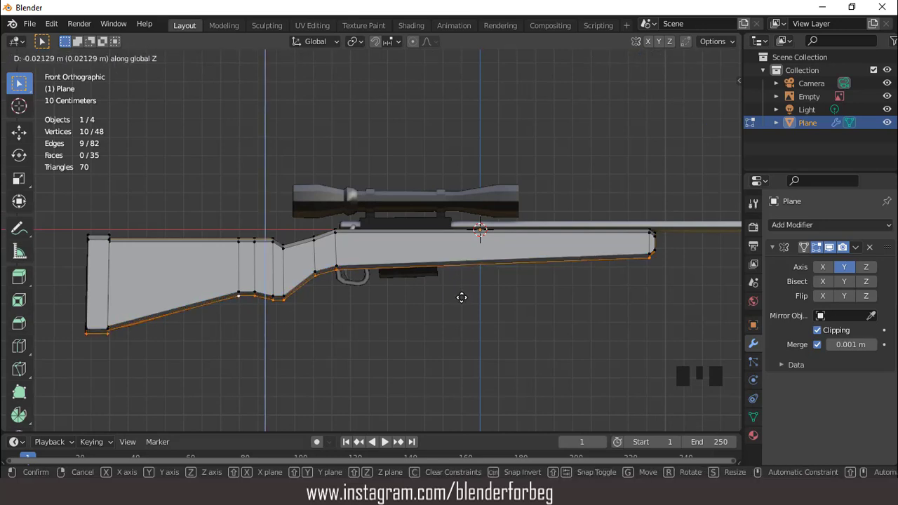
click(462, 297)
scroll(461, 280, down, 2)
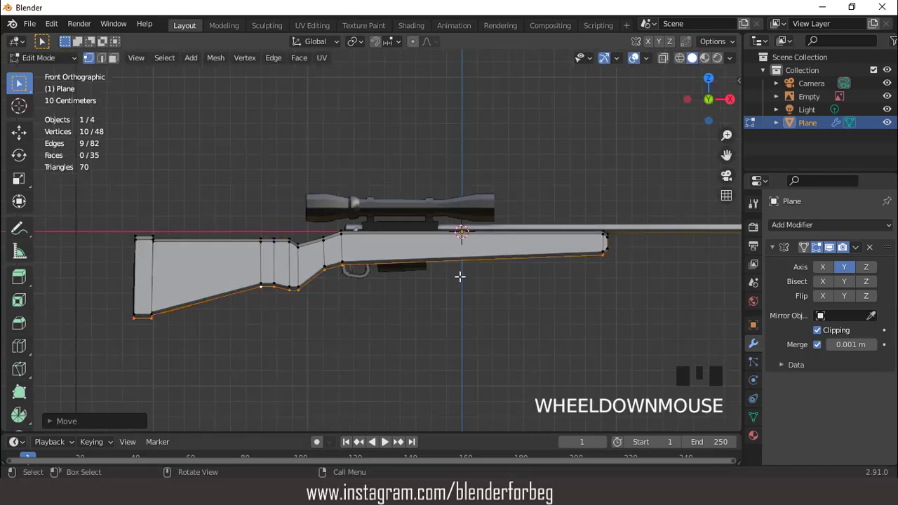
key(Tab)
middle_drag(461, 276, 329, 243)
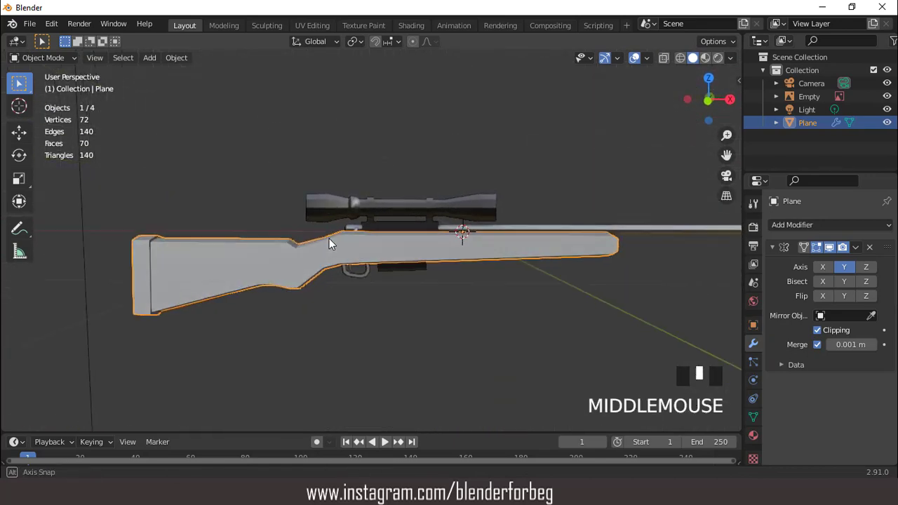
key(KP_1)
scroll(411, 217, up, 3)
key(Tab)
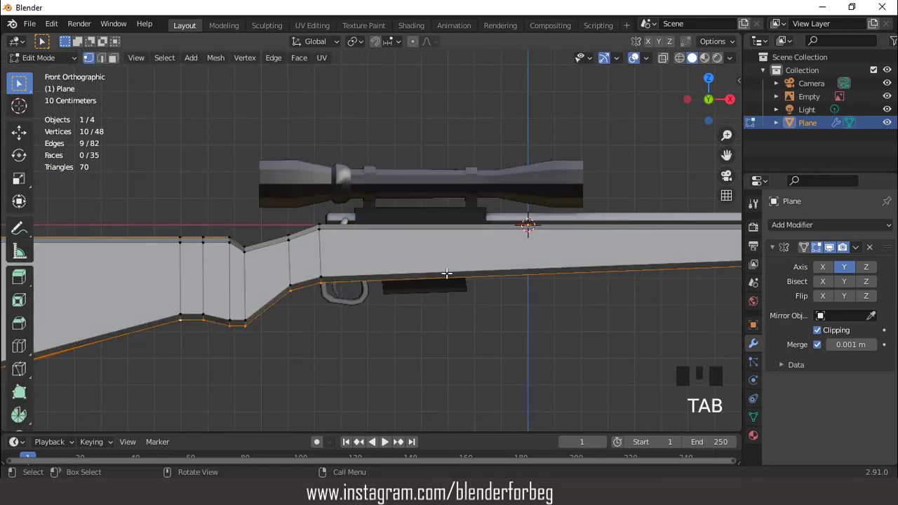
scroll(447, 272, up, 3)
scroll(453, 260, down, 1)
key(ctrl+r)
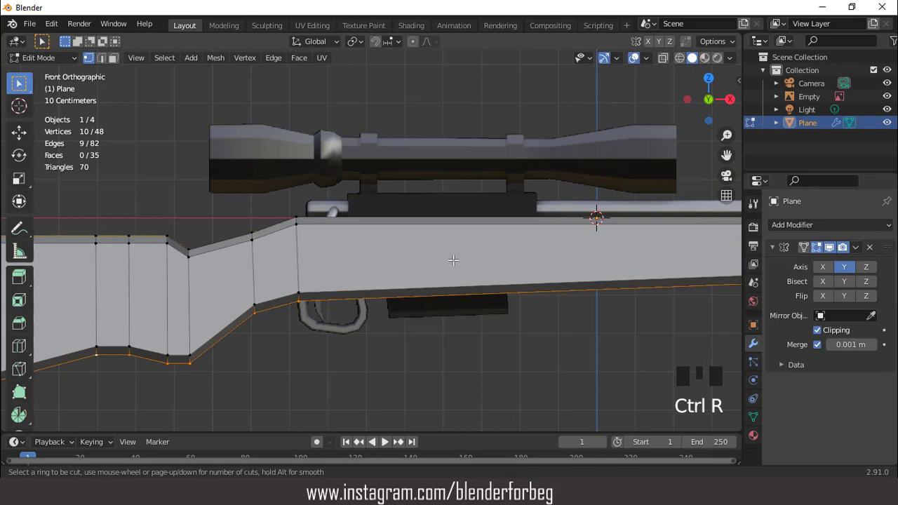
right_click(461, 251)
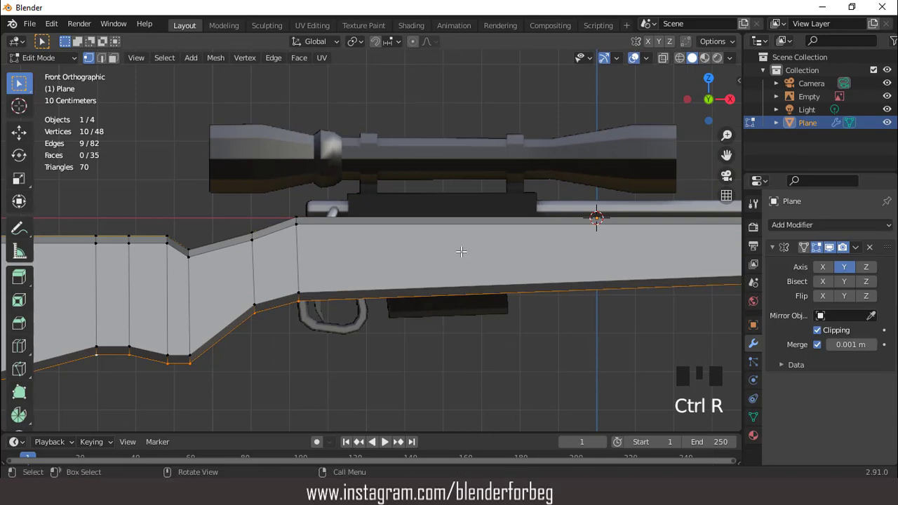
right_click(336, 250)
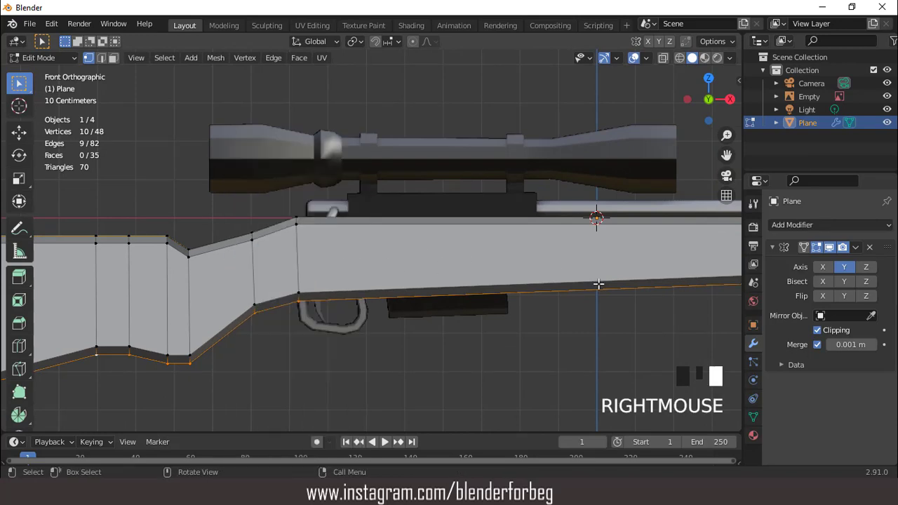
- Add a vertical loop cut across the stock's fore-end and slide it about 0.35 to the magazine's front edge
scroll(429, 258, down, 4)
scroll(468, 251, up, 1)
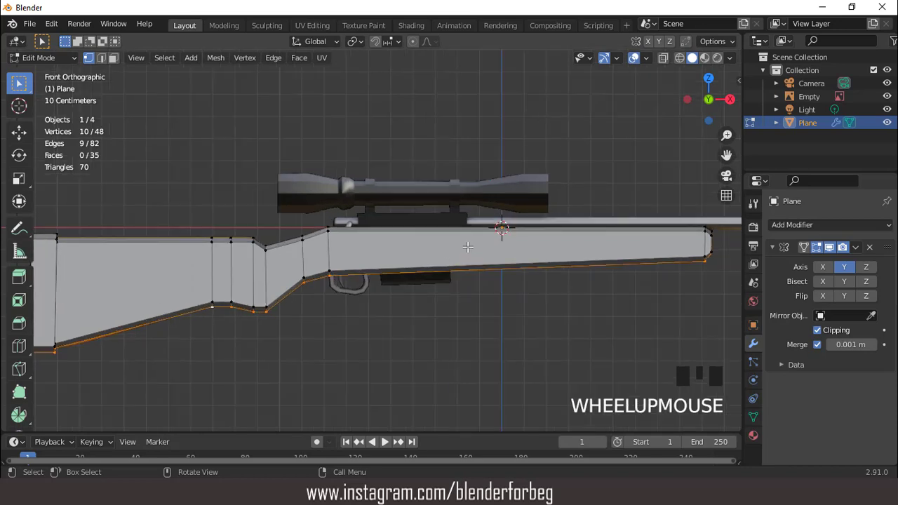
key(2)
key(ctrl+r)
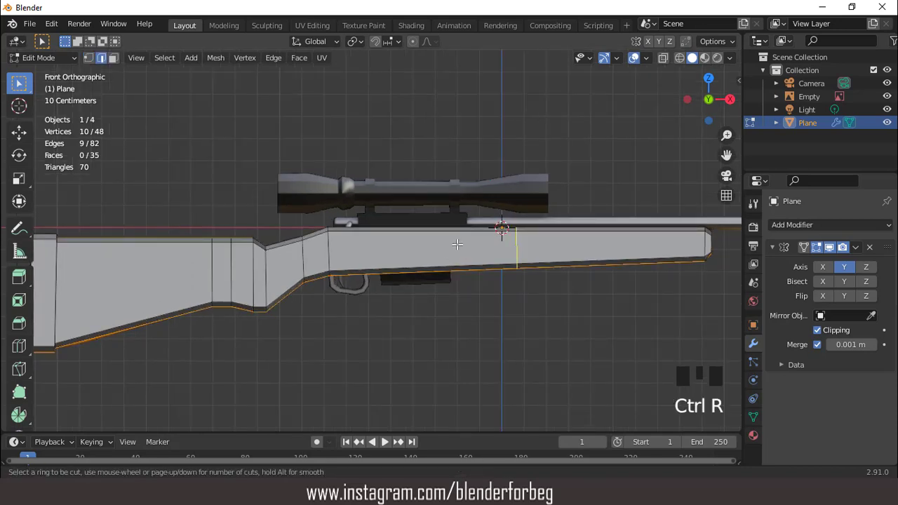
click(457, 244)
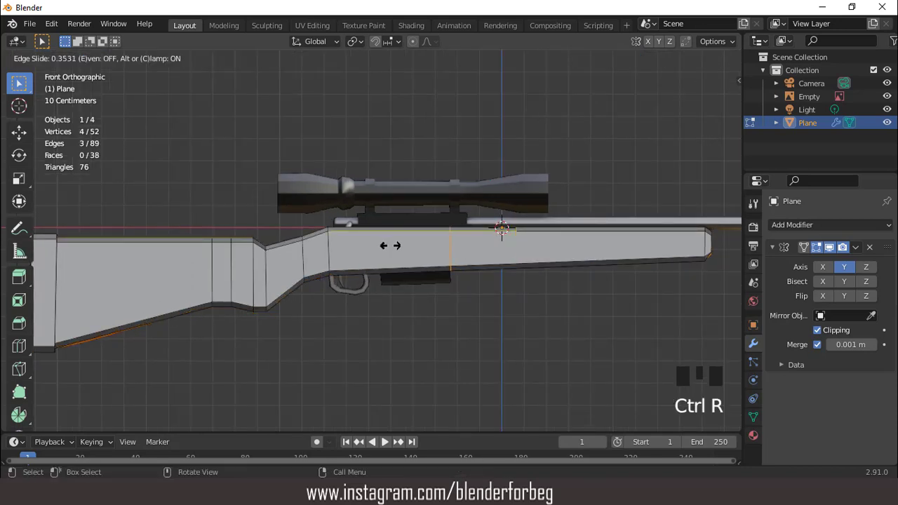
click(390, 245)
- Add a second vertical loop cut across the stock and slide it to the magazine's rear edge
scroll(387, 242, up, 2)
key(ctrl+r)
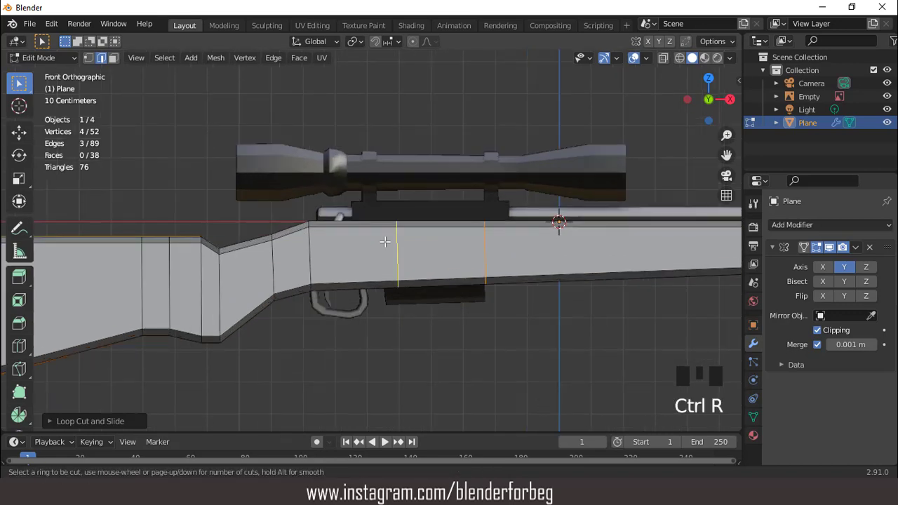
click(384, 241)
click(369, 238)
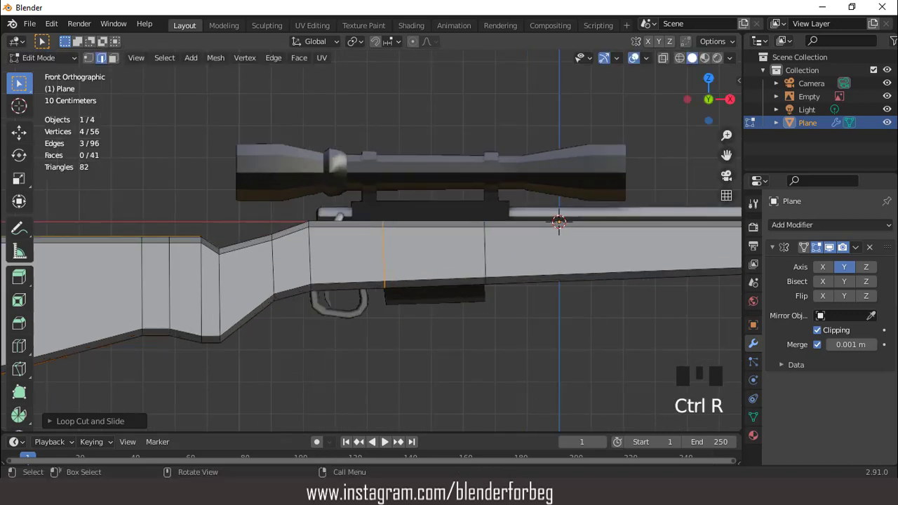
- Extrude the stock's underside face between the two new loop cuts about -0.052 m along its normal to form the magazine
middle_drag(441, 286, 410, 270)
key(3)
click(417, 275)
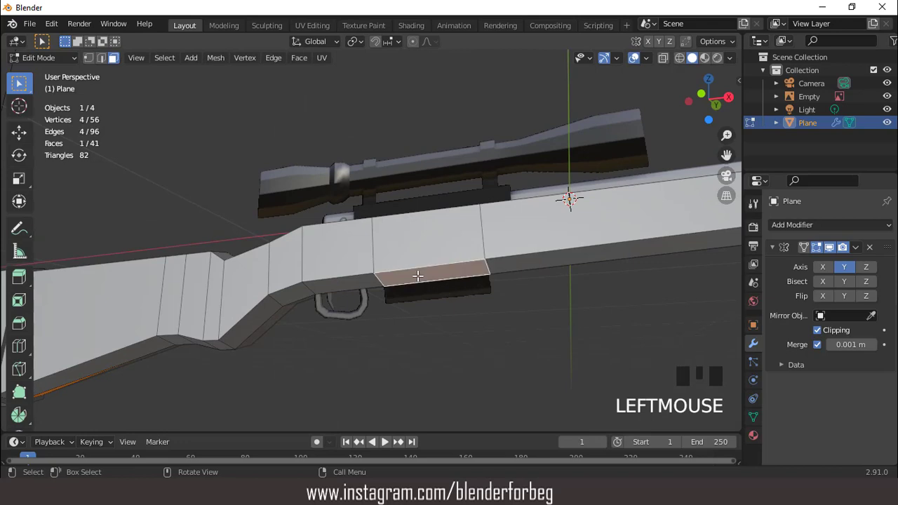
key(KP_1)
key(e)
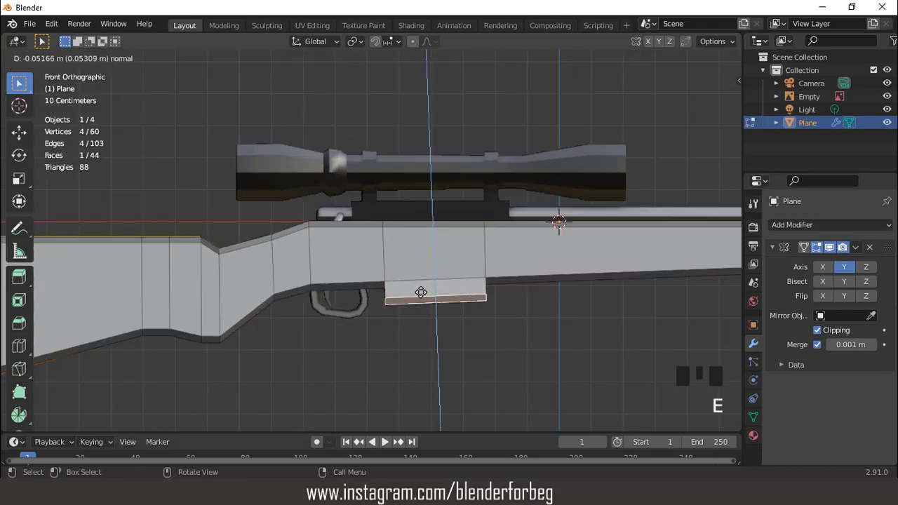
click(421, 293)
- Move the magazine's lower outer edge about 0.04 m along Y towards the centreline to taper it
middle_drag(421, 292, 363, 299)
scroll(377, 297, up, 2)
key(2)
click(380, 307)
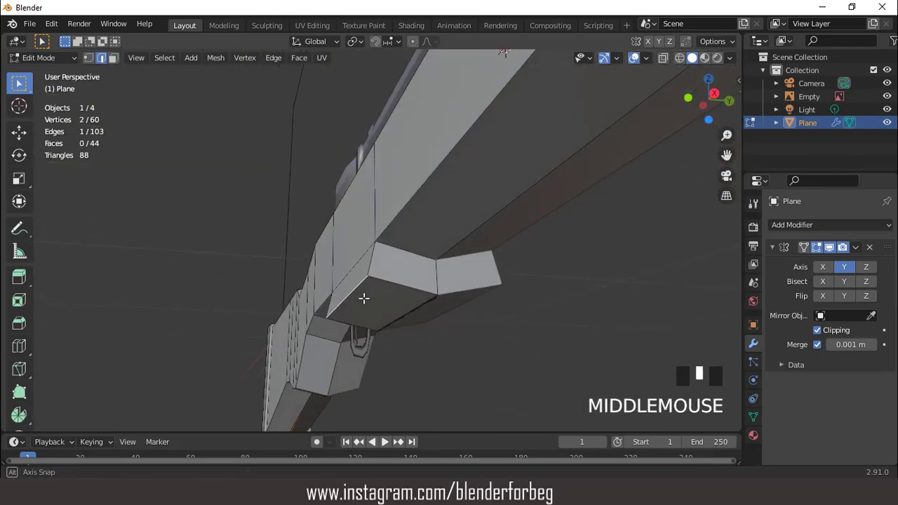
key(g)
key(y)
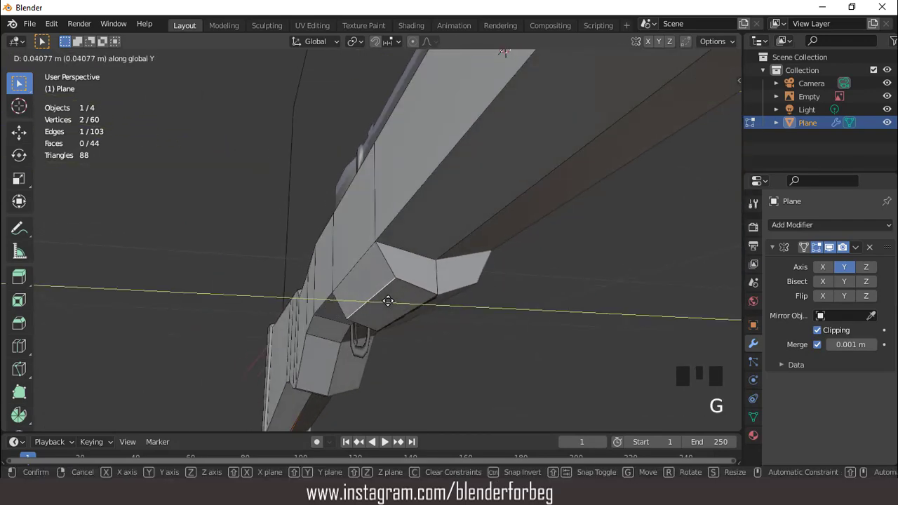
click(393, 294)
- Duplicate in place the stock's underside face just behind the magazine, above the trigger guard
scroll(360, 264, down, 2)
middle_drag(361, 264, 406, 276)
key(3)
click(345, 271)
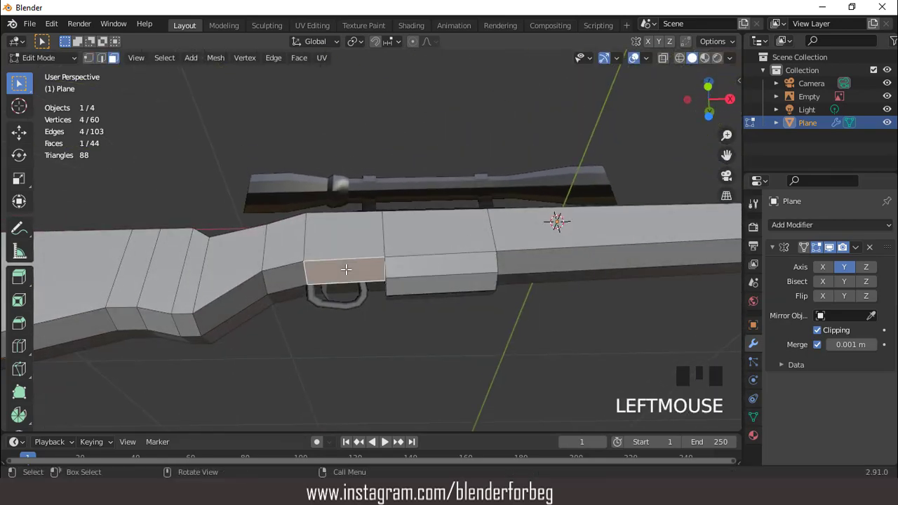
key(KP_1)
scroll(346, 269, up, 3)
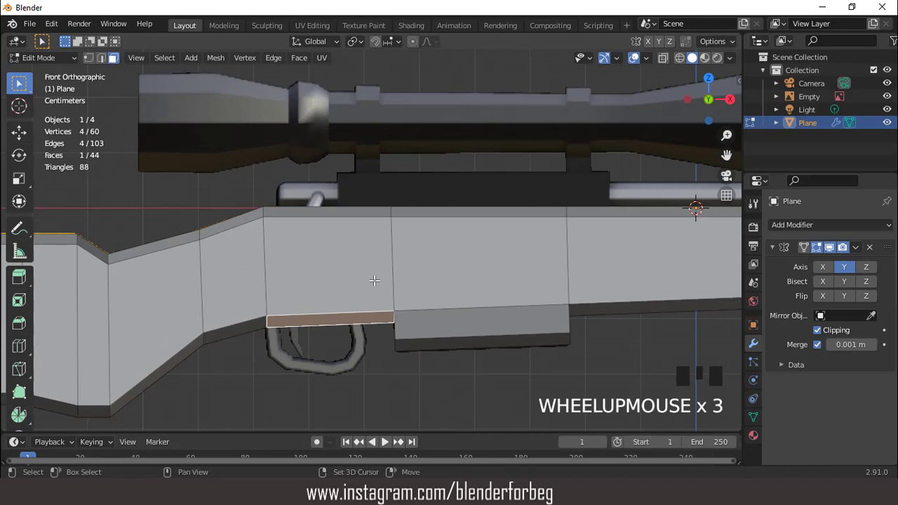
key(shift+d)
right_click(374, 280)
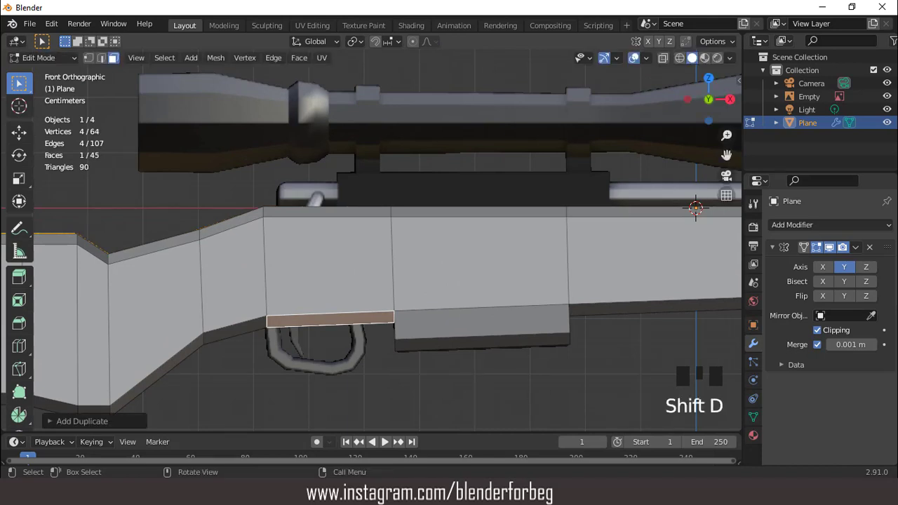
- Scale the duplicated face down and lower it along Z to the top of the trigger guard
key(s)
click(374, 320)
key(g)
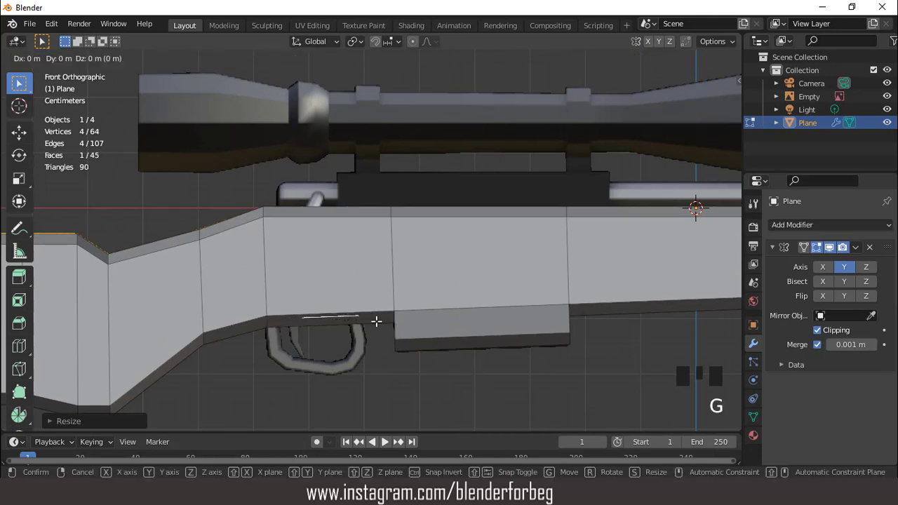
key(z)
click(379, 330)
key(s)
click(379, 339)
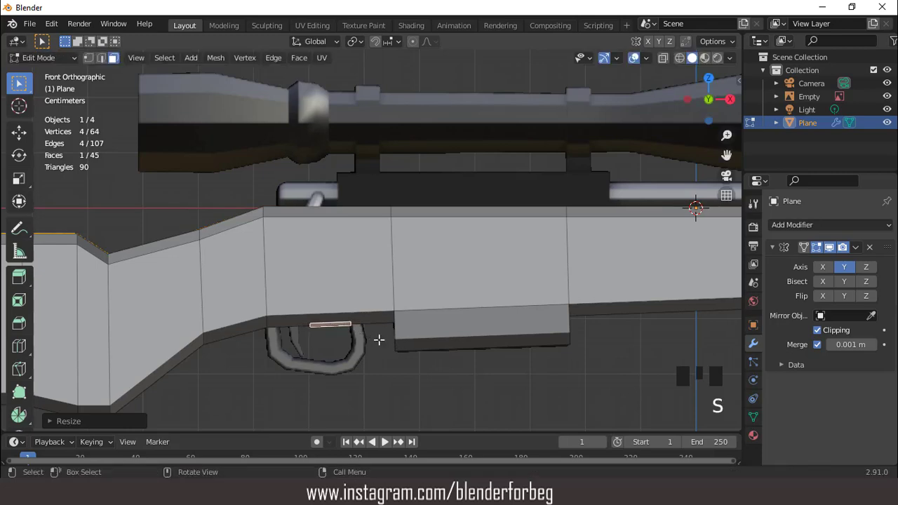
- Flatten the duplicated face by scaling it to 0 along Z and shrink it further
key(s)
key(z)
key(0)
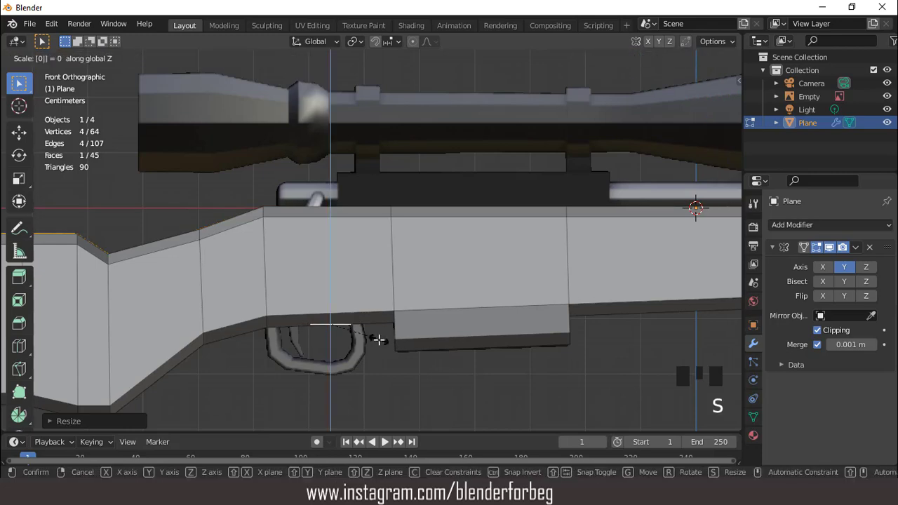
click(379, 339)
key(s)
click(363, 338)
- Scale the flattened face to about 0.5 and narrow it along Y to the trigger guard's thickness
middle_drag(363, 339, 373, 247)
key(s)
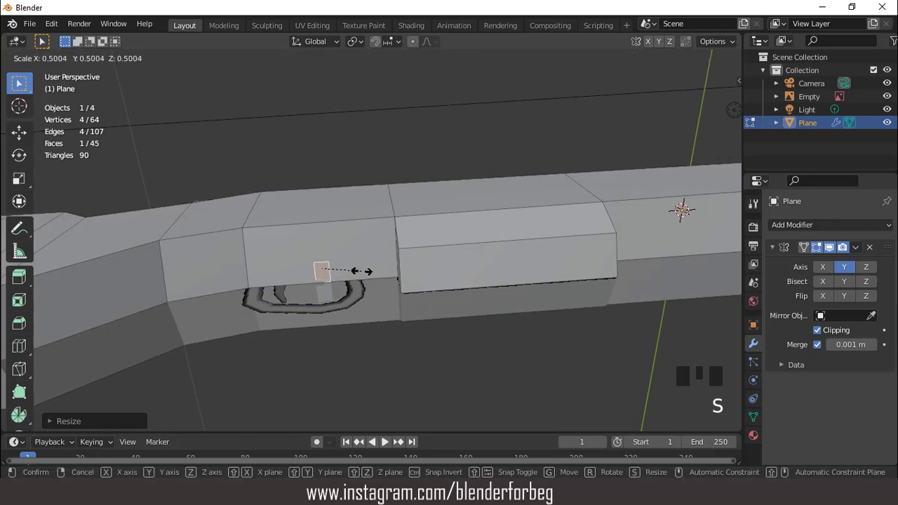
click(361, 270)
key(s)
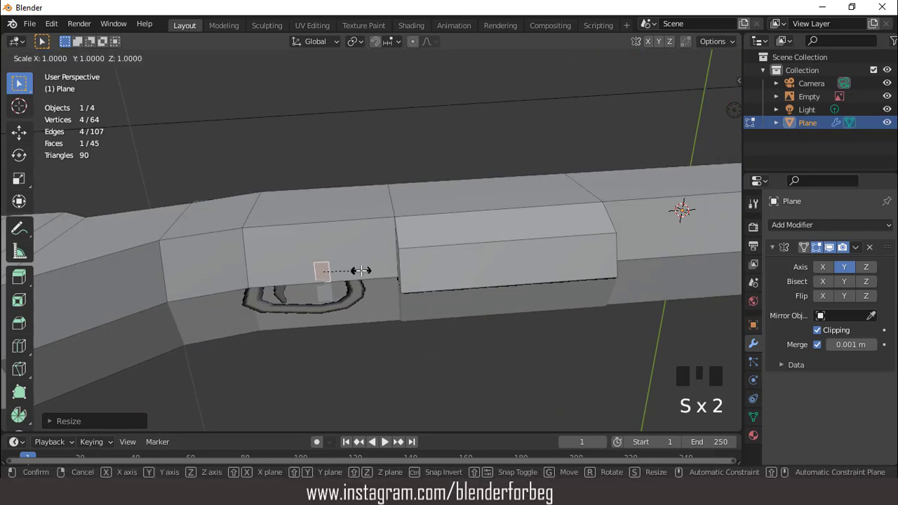
key(y)
click(323, 270)
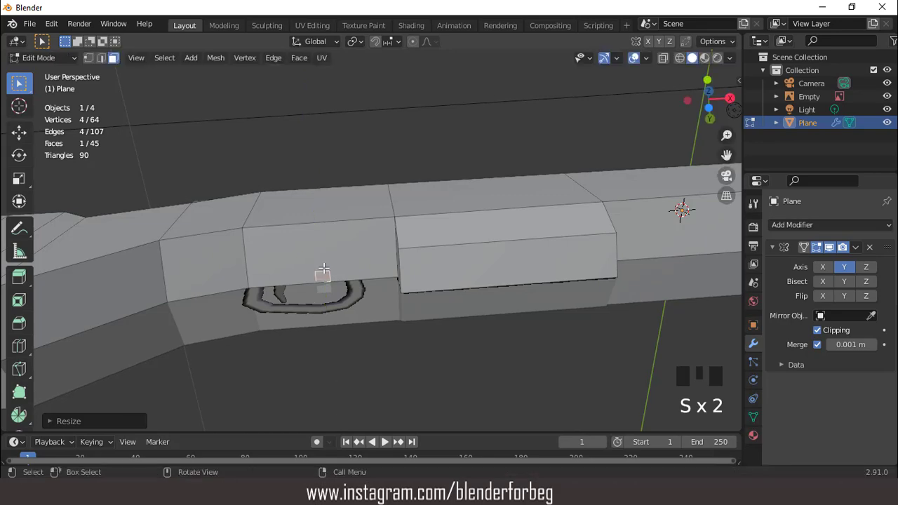
- Move the small face about 0.046 m along X onto the trigger guard's front end and rotate it about 6°
key(g)
key(x)
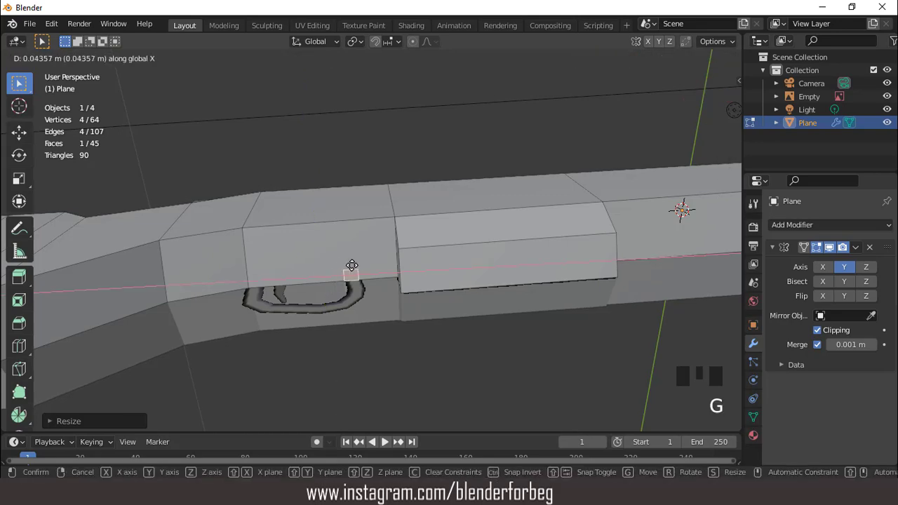
click(351, 265)
key(KP_1)
scroll(373, 265, up, 2)
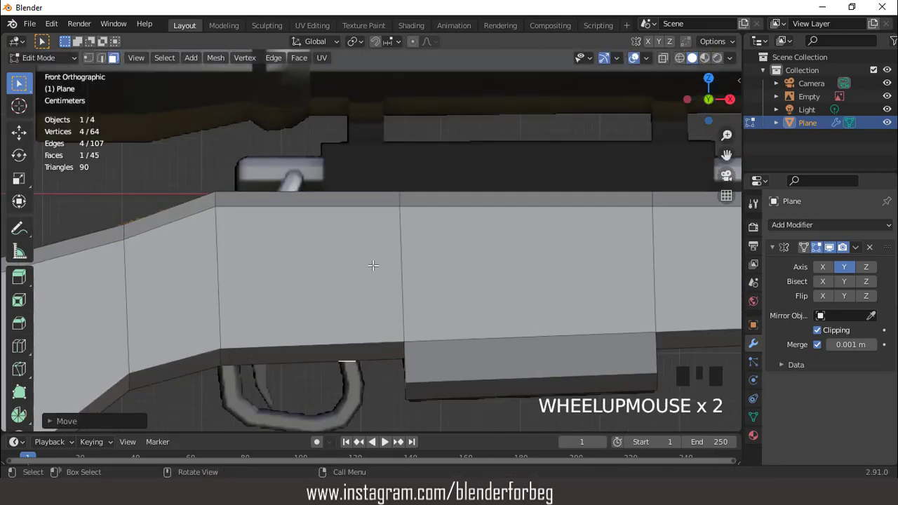
key(g)
key(x)
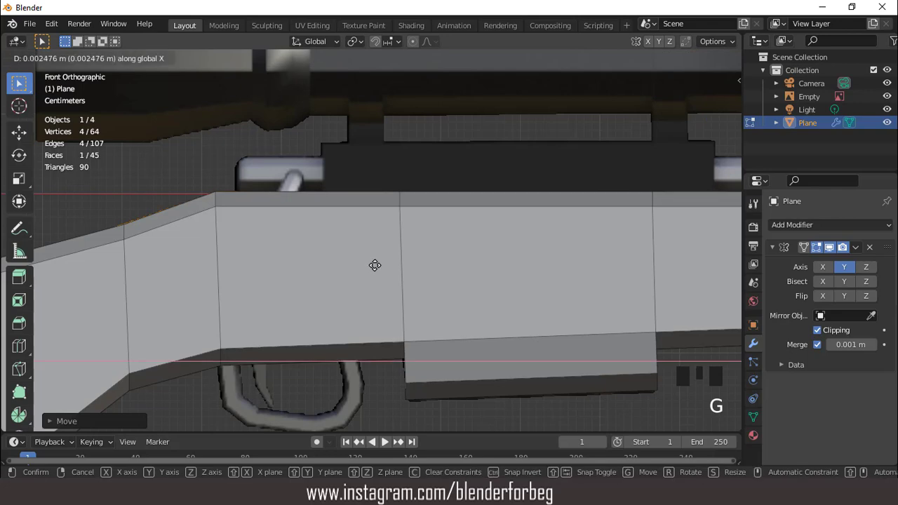
click(375, 265)
key(r)
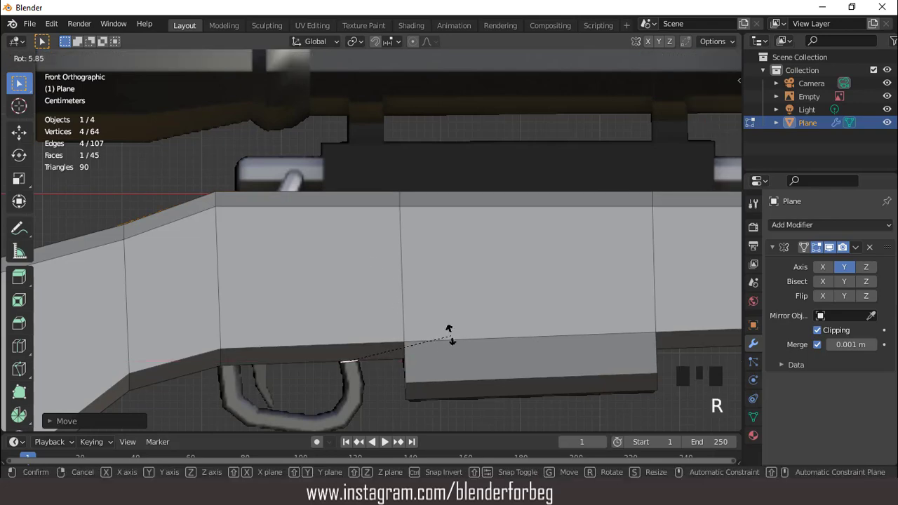
click(450, 335)
- Extrude the small face in seven segments along the reference's trigger guard, from its front end round to its rear end
scroll(419, 320, down, 2)
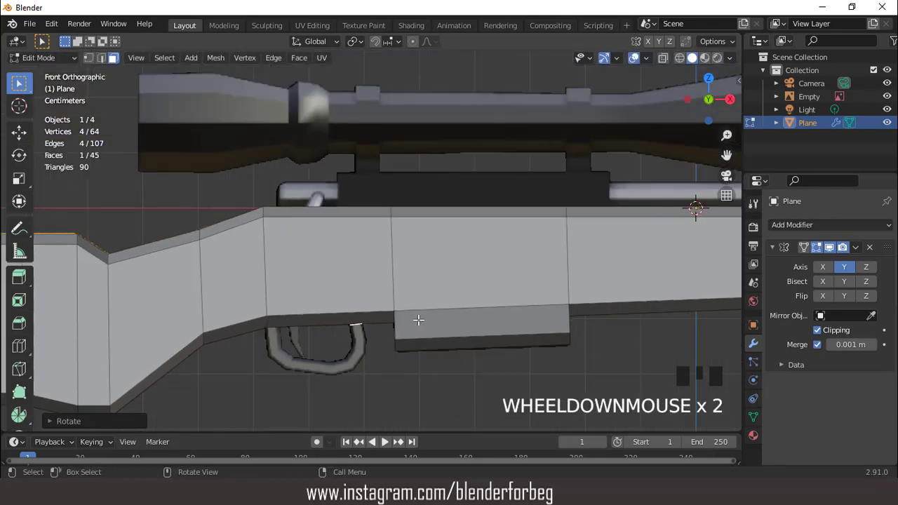
ctrl+right_click(359, 341)
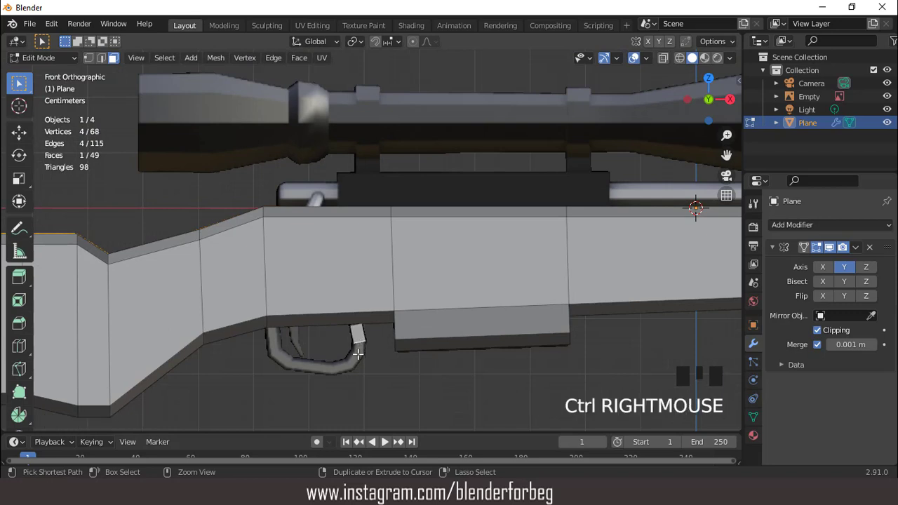
ctrl+right_click(358, 354)
ctrl+right_click(346, 368)
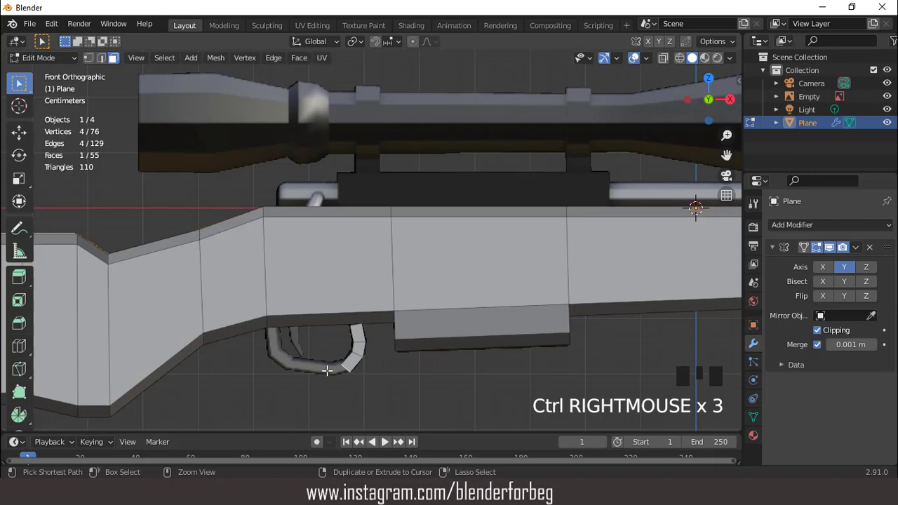
ctrl+right_click(327, 370)
ctrl+right_click(289, 363)
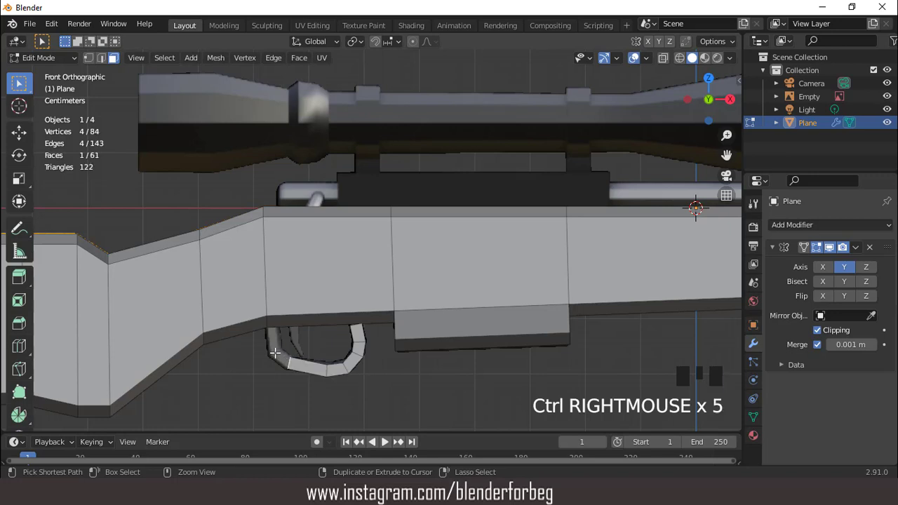
ctrl+right_click(275, 353)
ctrl+right_click(271, 326)
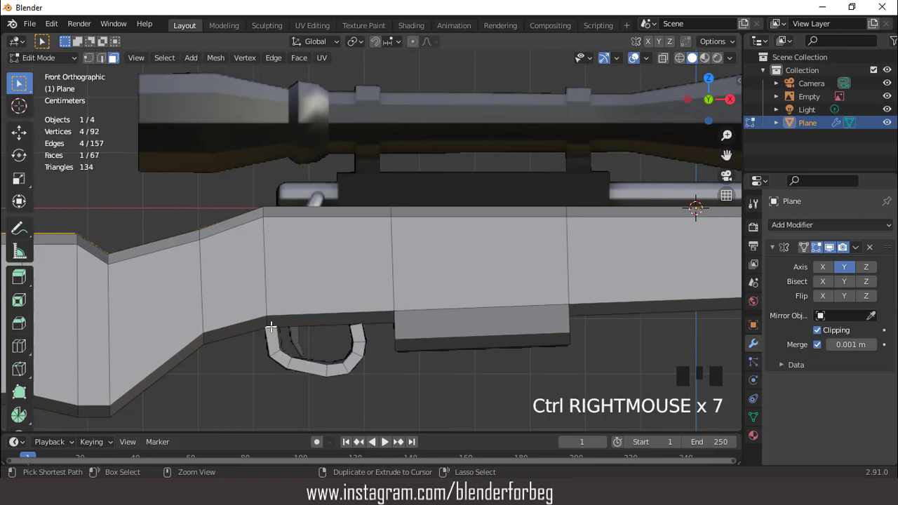
- Duplicate the trigger guard's rear end face and place the copy about 0.039 m along X at the trigger's top
scroll(296, 315, up, 1)
key(shift+d)
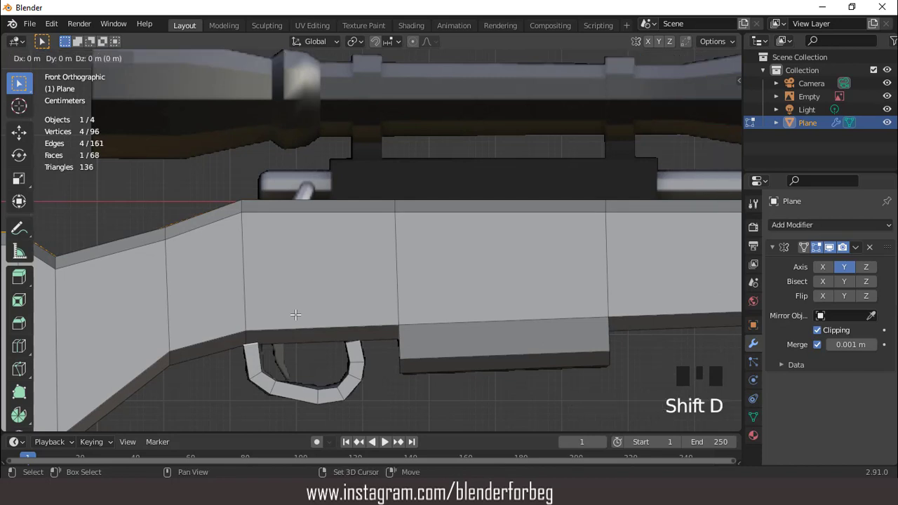
key(x)
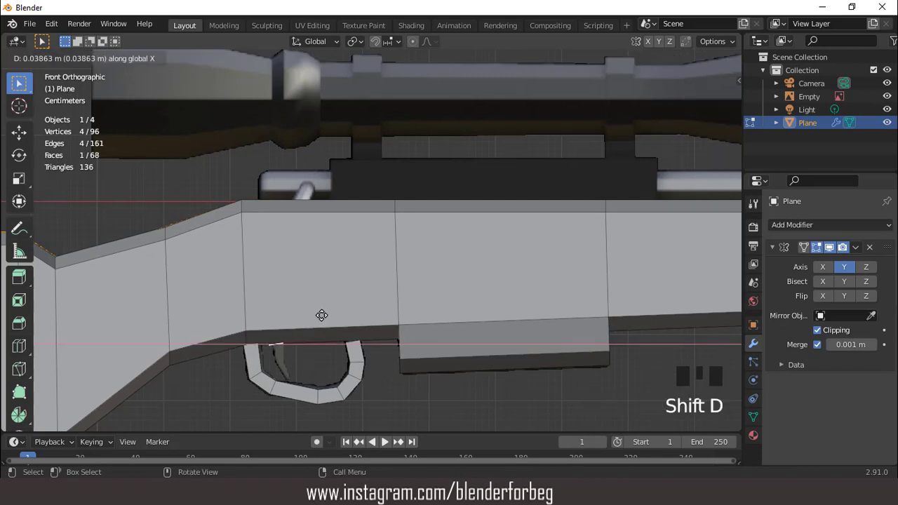
click(322, 317)
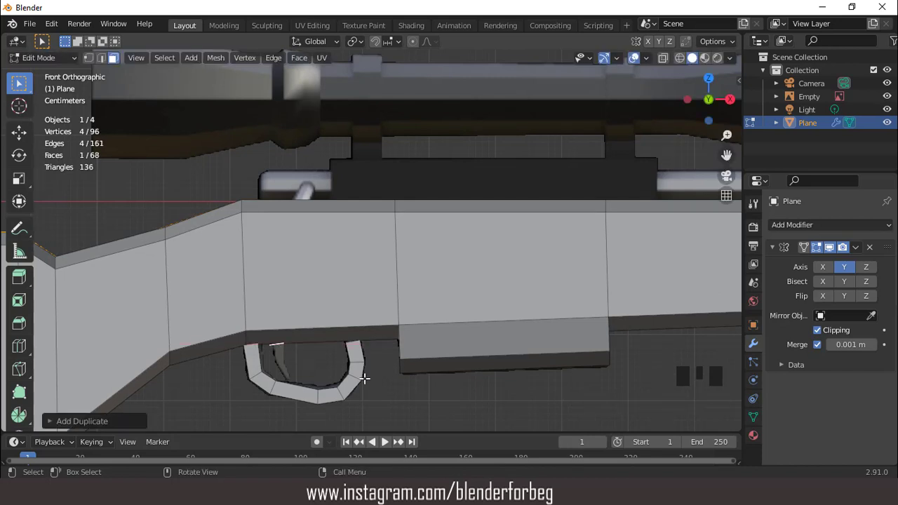
- Flatten the duplicated face to 0 along Z, shrink it slightly and align it along X with the trigger's top in the reference
text(sz)
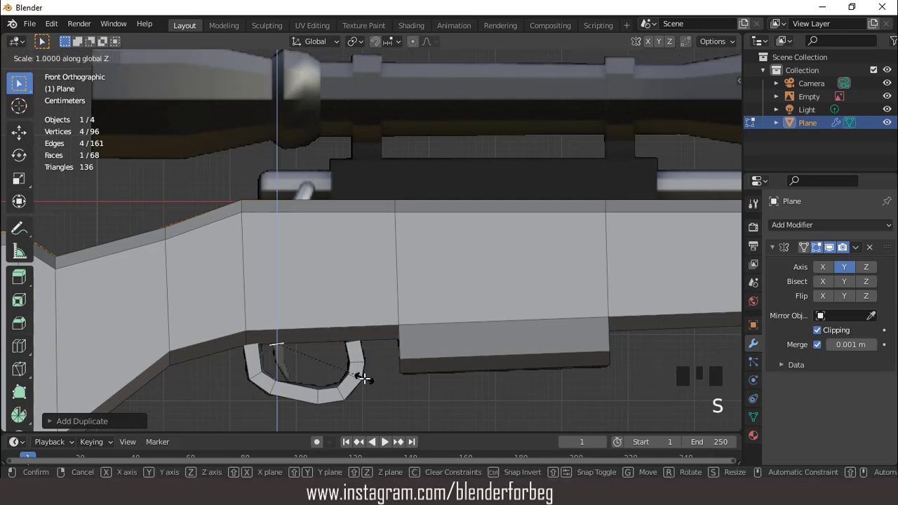
text(0)
key(Return)
key(g)
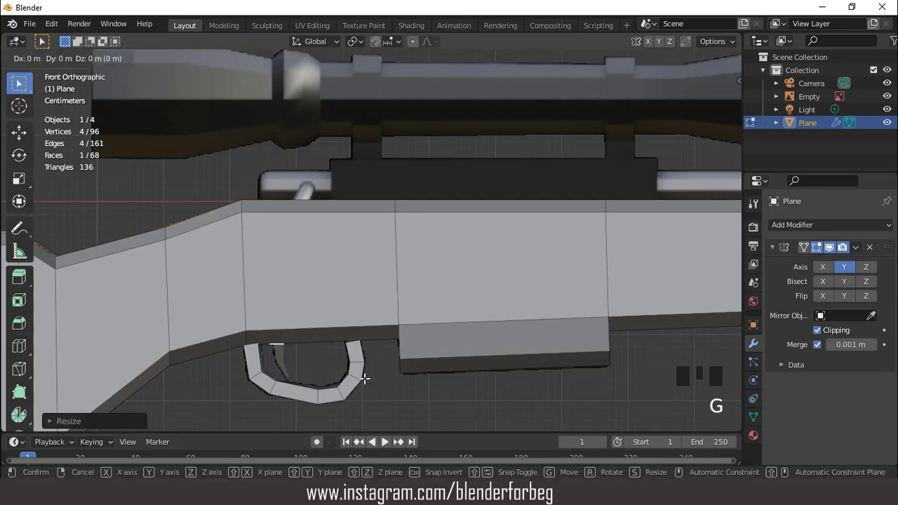
key(x)
click(366, 378)
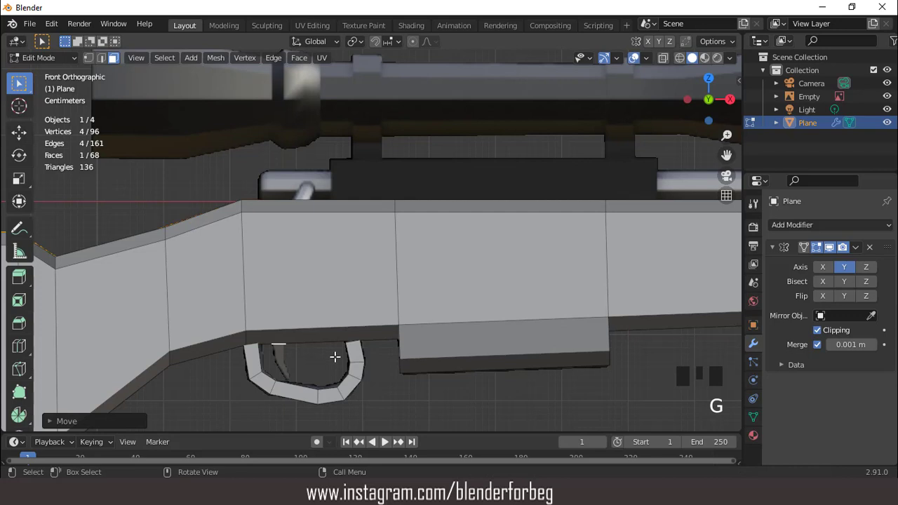
key(s)
click(341, 361)
key(g)
key(x)
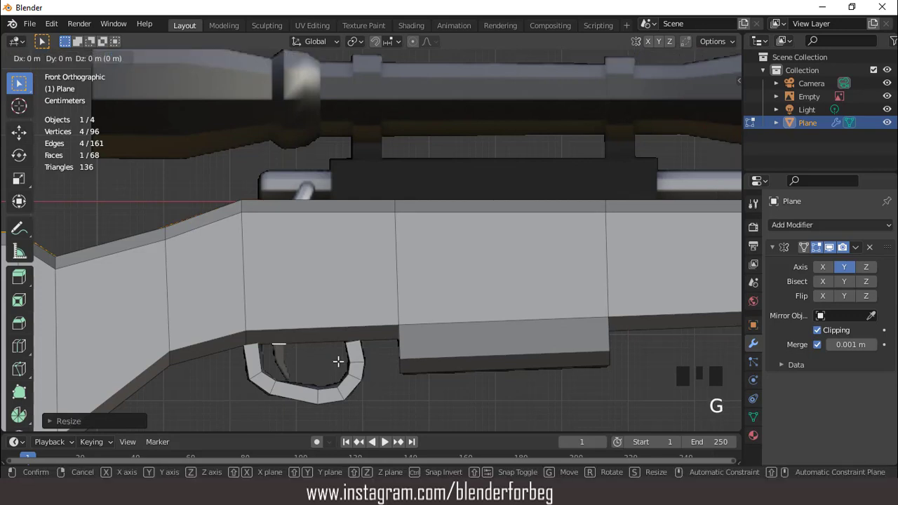
click(325, 363)
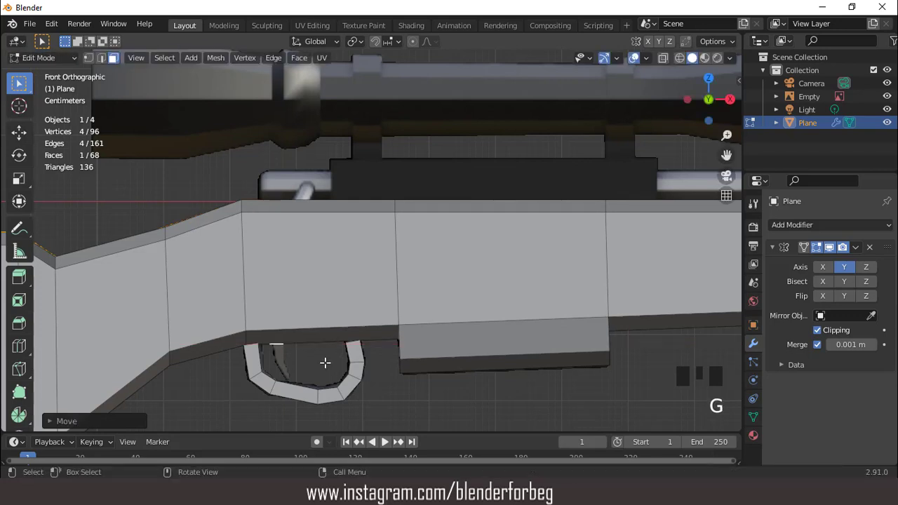
- Extrude the face downward in two segments along the reference trigger, scaling down each new end and tapering the tip to about 0.45
ctrl+right_click(280, 362)
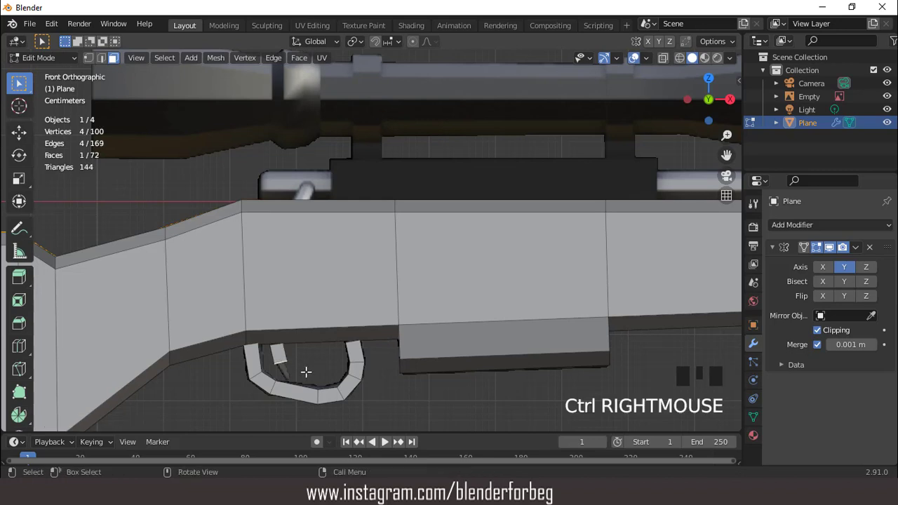
key(s)
click(302, 374)
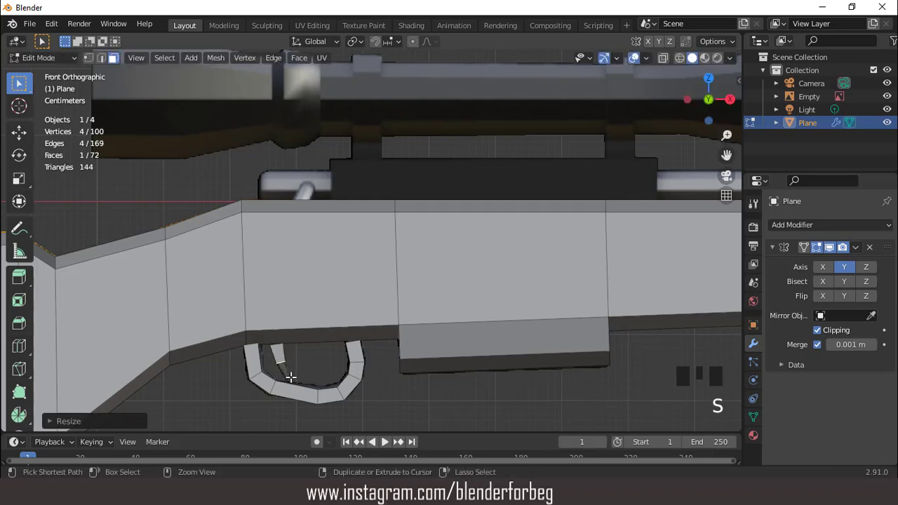
ctrl+right_click(291, 377)
key(s)
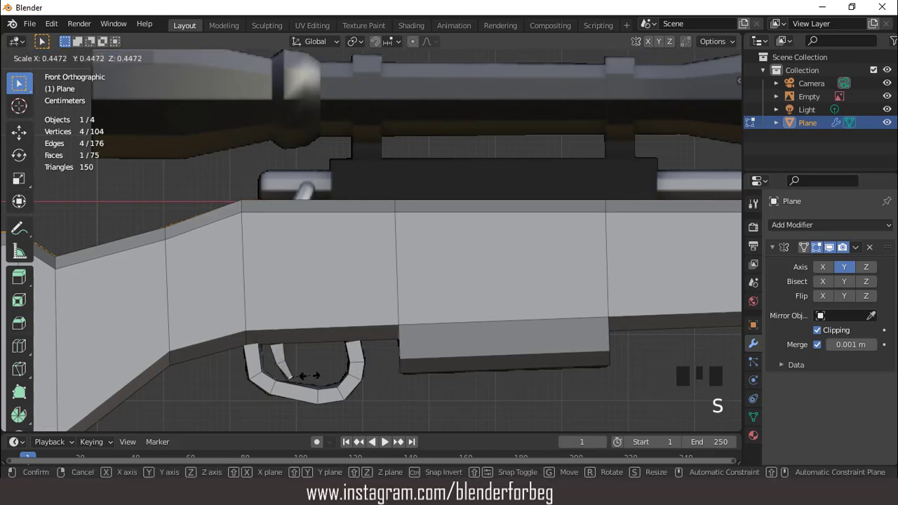
click(305, 376)
- Select a face on the trigger and one on the trigger guard, and grow the selection over both whole parts
scroll(305, 325, down, 4)
middle_drag(304, 325, 362, 289)
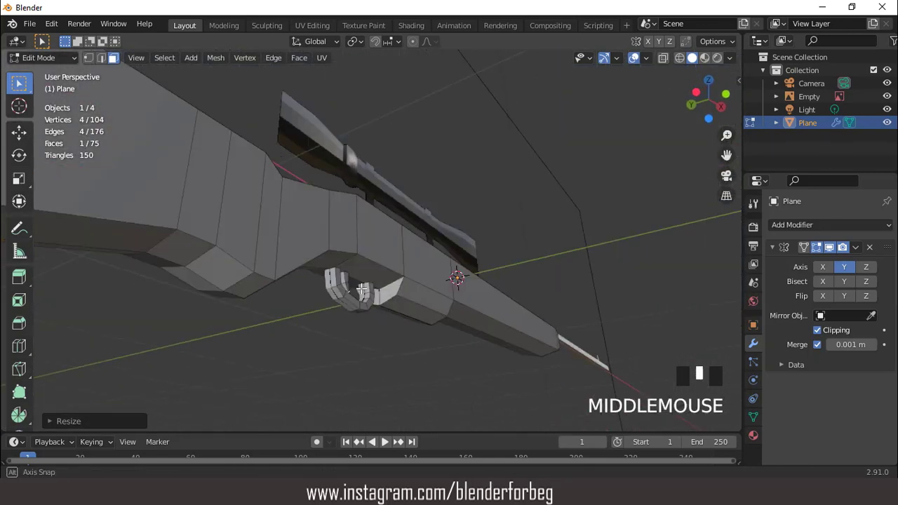
scroll(355, 296, up, 4)
click(278, 347)
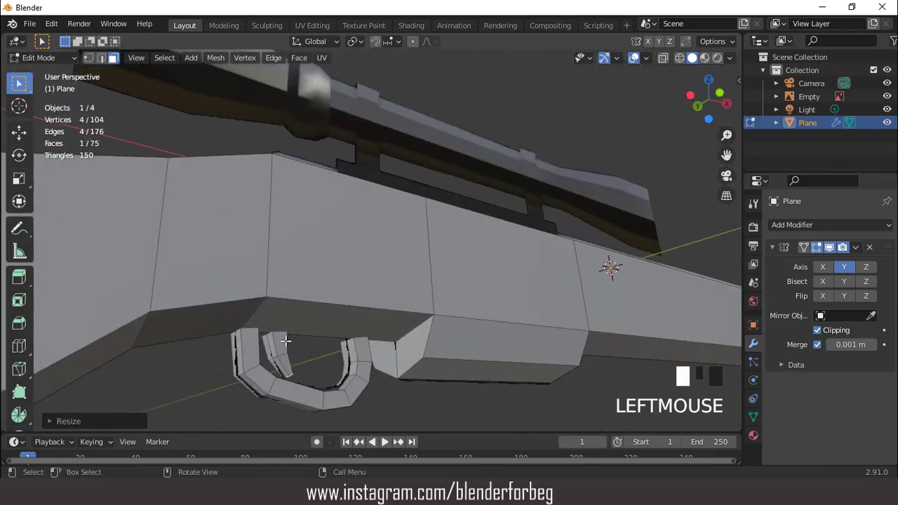
shift+click(294, 385)
key(ctrl+KP_Add)
key(ctrl+KP_Add)
key(ctrl+KP_Add)
key(ctrl+KP_Add)
key(ctrl+KP_Add)
key(ctrl+KP_Add)
key(ctrl+KP_Add)
key(ctrl+KP_Add)
key(ctrl+KP_Add)
key(ctrl+KP_Add)
key(ctrl+KP_Add)
key(ctrl+KP_Add)
key(ctrl+KP_Add)
key(ctrl+KP_Add)
key(ctrl+KP_Add)
key(ctrl+KP_Add)
key(ctrl+KP_Add)
key(ctrl+KP_Add)
key(ctrl+KP_Add)
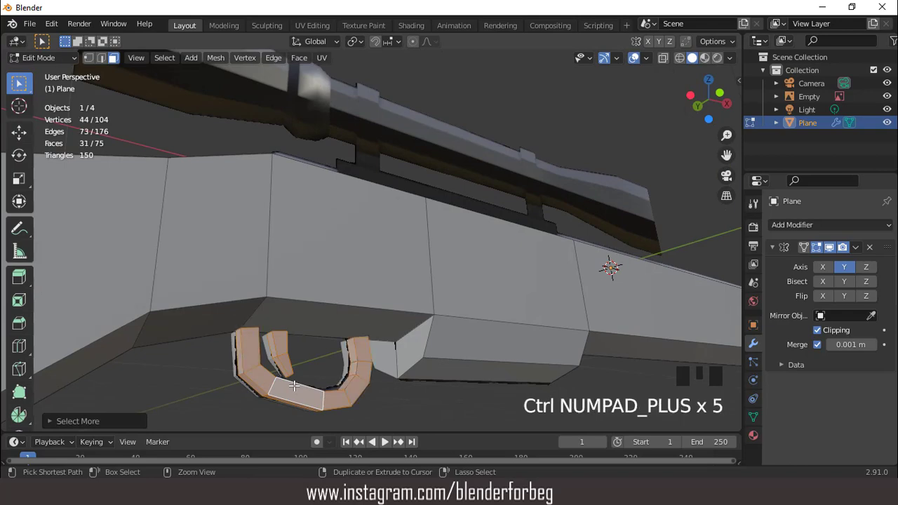
key(KP_Add)
key(KP_Add)
key(KP_Add)
key(KP_Add)
key(KP_Add)
key(KP_Add)
key(KP_Add)
- Isolate the stock object in local view and hide all its geometry except the trigger and trigger guard
scroll(294, 385, down, 10)
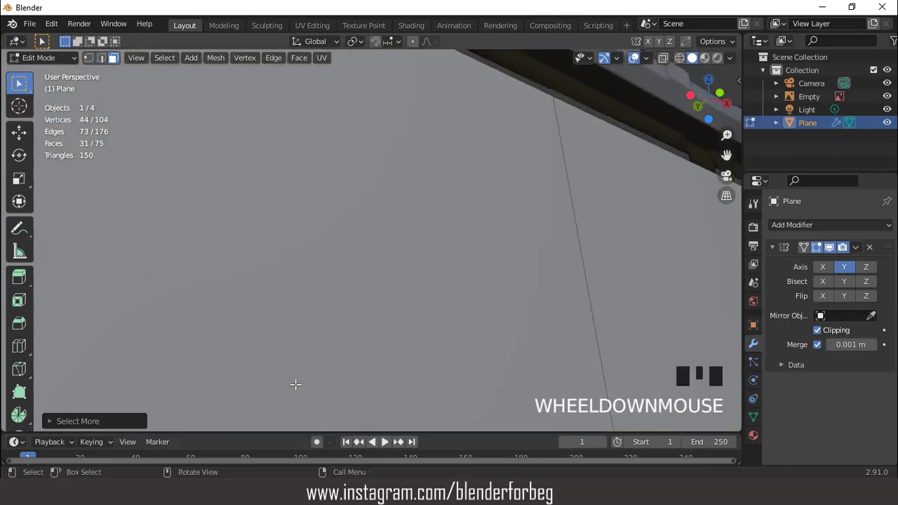
middle_drag(295, 381, 310, 354)
key(Tab)
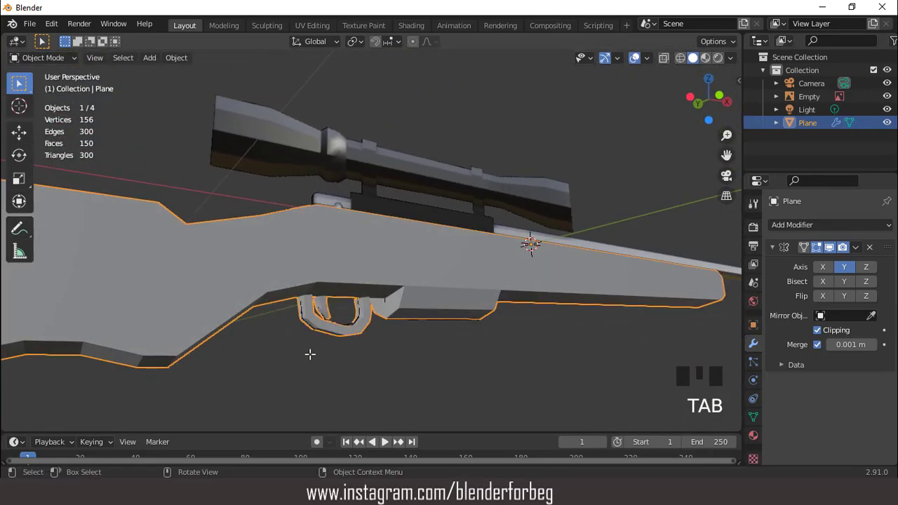
key(KP_Divide)
key(KP_1)
scroll(361, 245, up, 7)
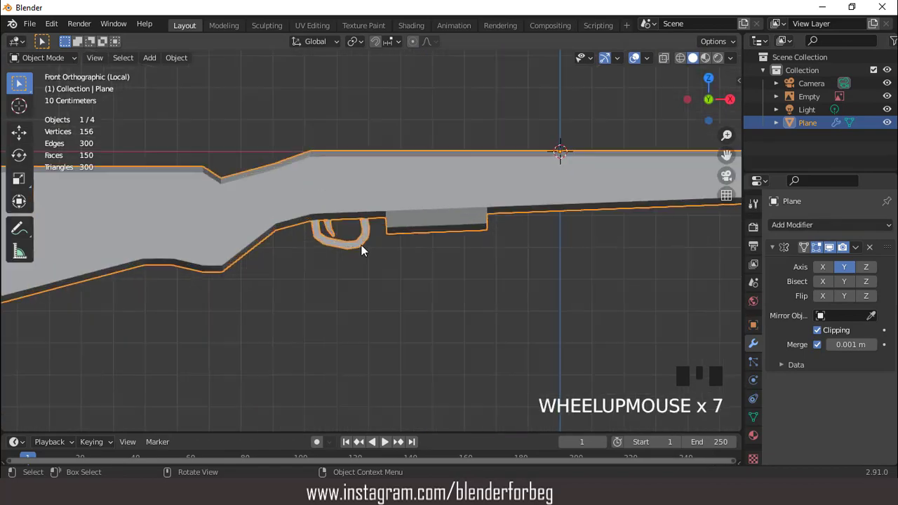
key(Tab)
scroll(362, 216, up, 3)
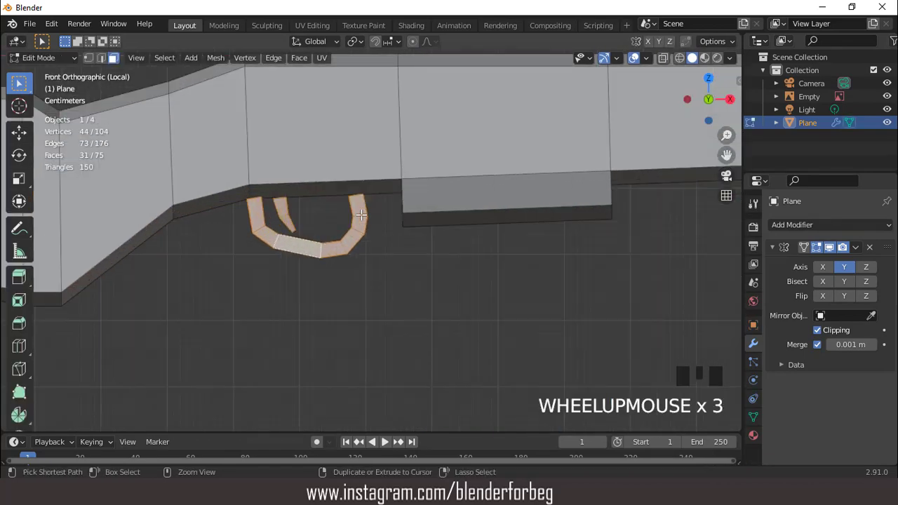
key(ctrl+i)
key(h)
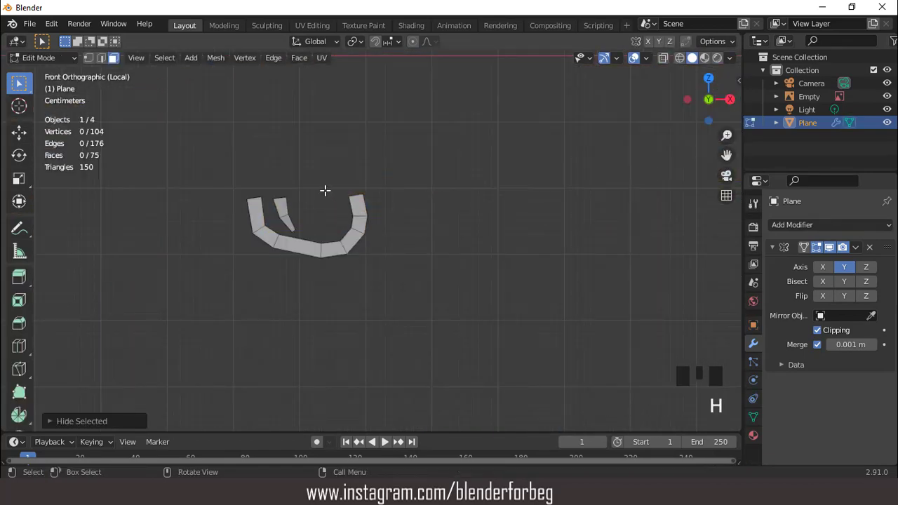
- Delete the top end faces of the trigger and of both ends of the trigger guard
middle_drag(325, 190, 397, 231)
scroll(397, 230, up, 2)
click(357, 190)
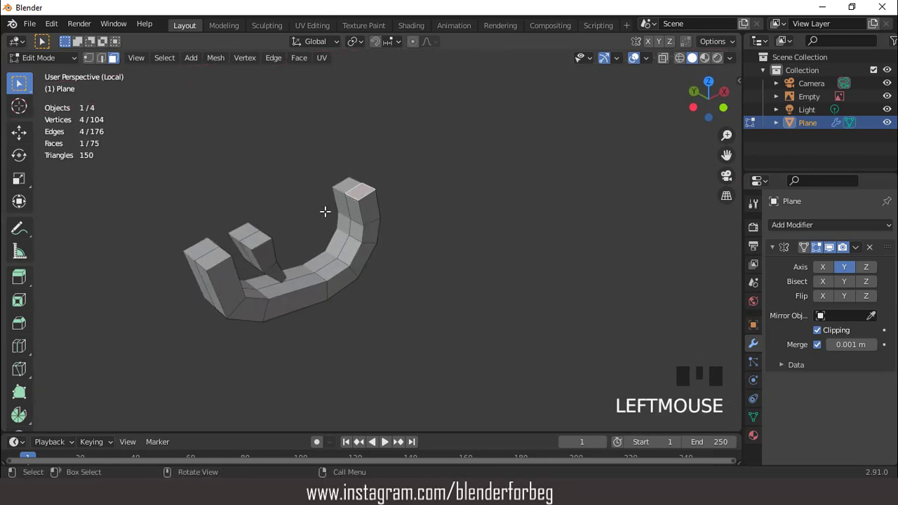
shift+click(253, 237)
shift+click(209, 251)
key(x)
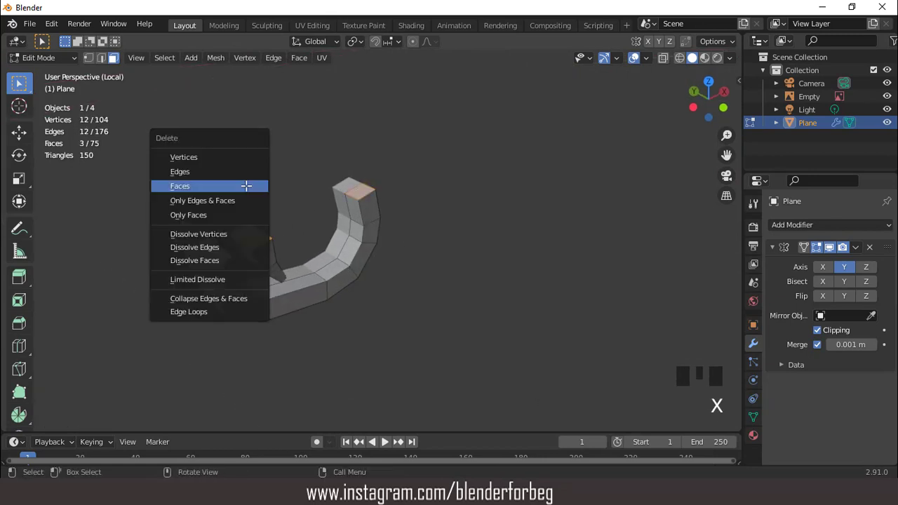
click(247, 186)
- Scale the trigger guard's inner centre edge loop to about 0.92 and move it slightly up along Z
middle_drag(246, 186, 309, 252)
key(2)
triple_click(311, 254)
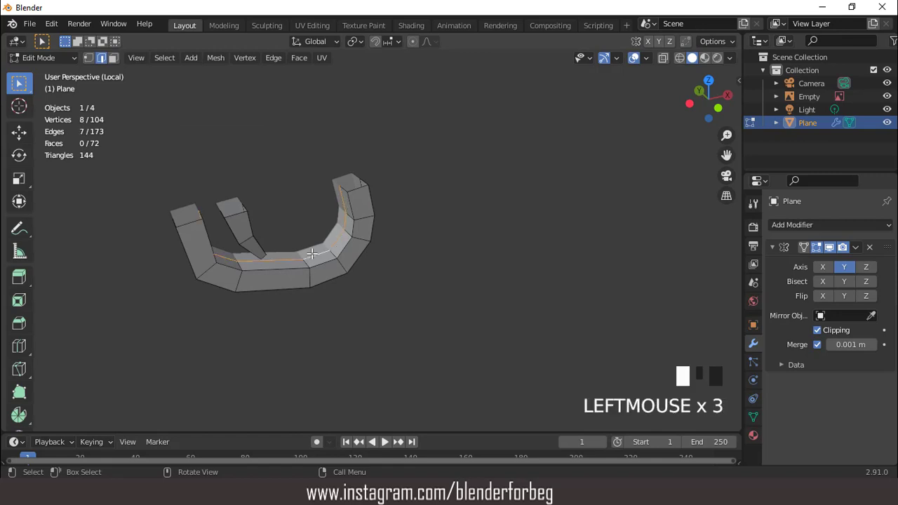
key(KP_1)
scroll(378, 227, up, 2)
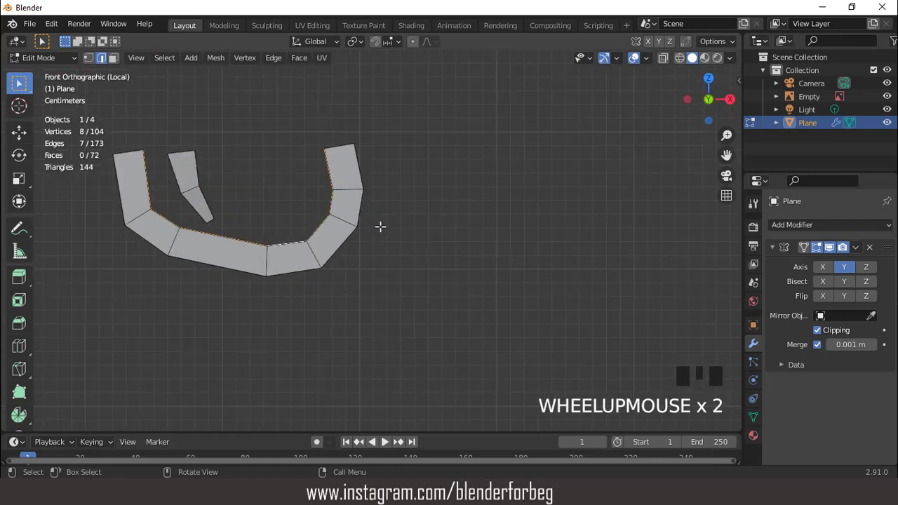
key(s)
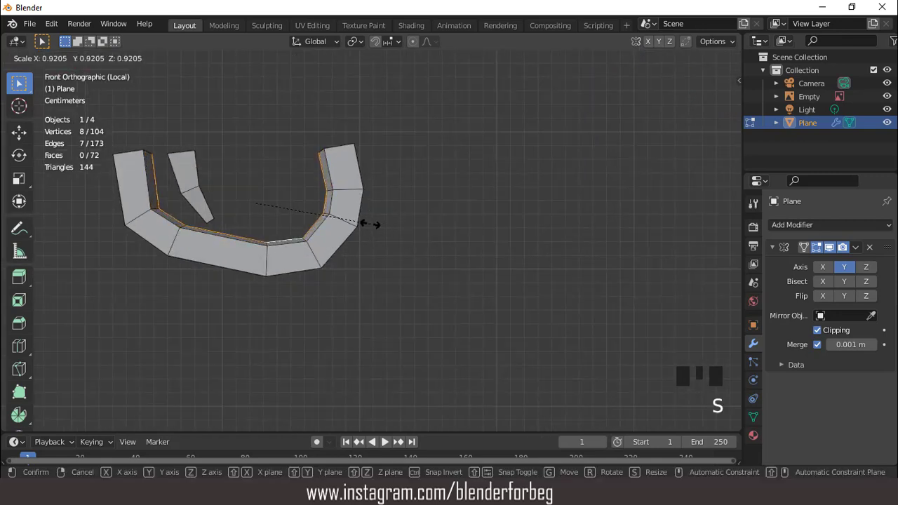
click(370, 223)
key(g)
key(z)
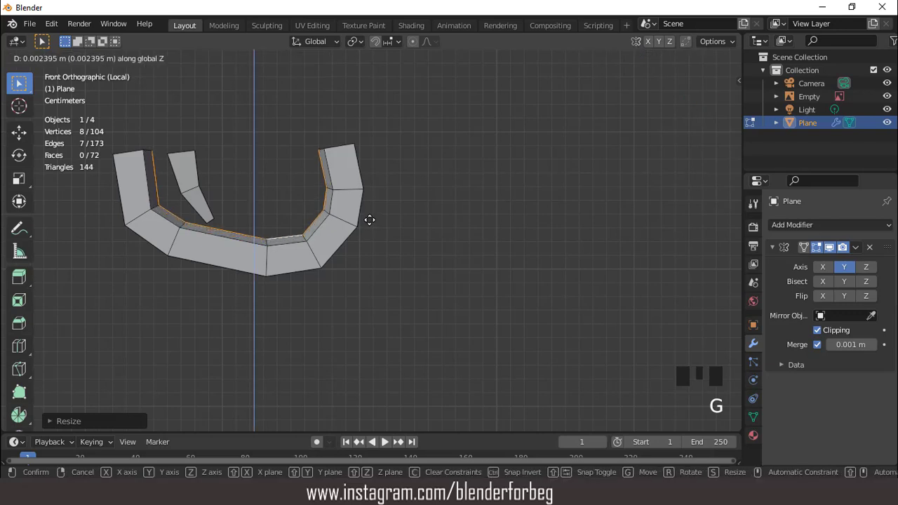
click(370, 218)
- Scale up the trigger guard's outer centre edge loop slightly and move it a little down along Z
middle_drag(377, 209, 350, 210)
double_click(360, 207)
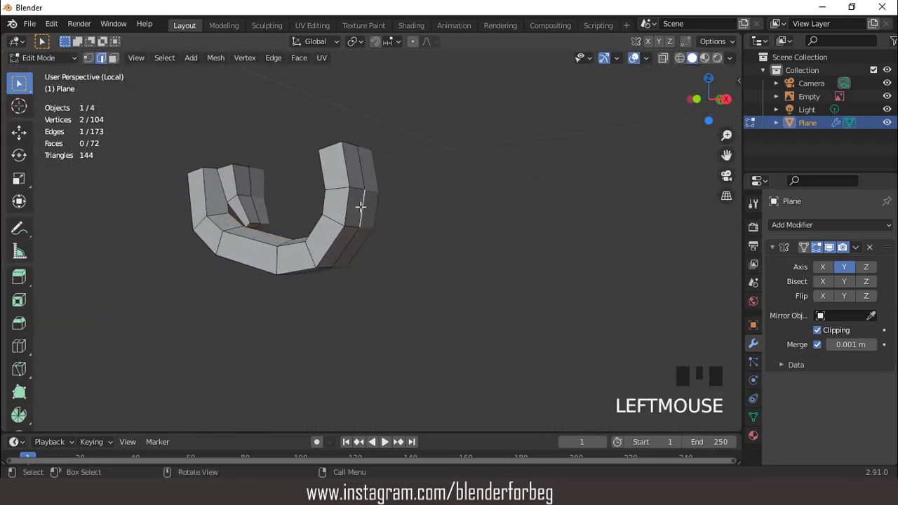
key(KP_1)
key(s)
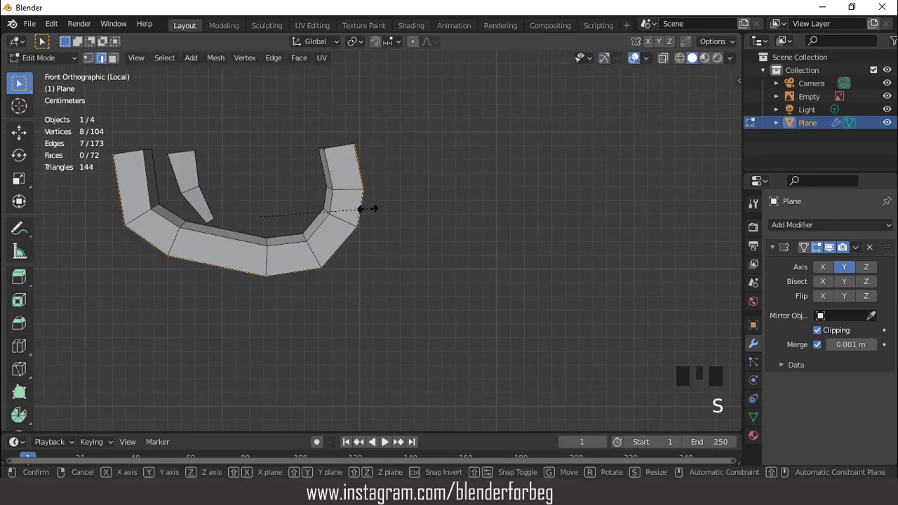
click(369, 209)
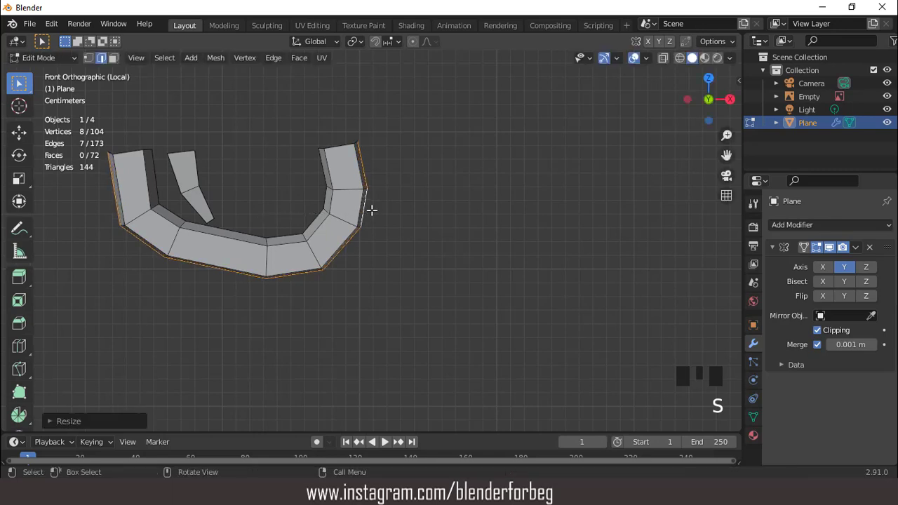
key(g)
key(z)
click(373, 214)
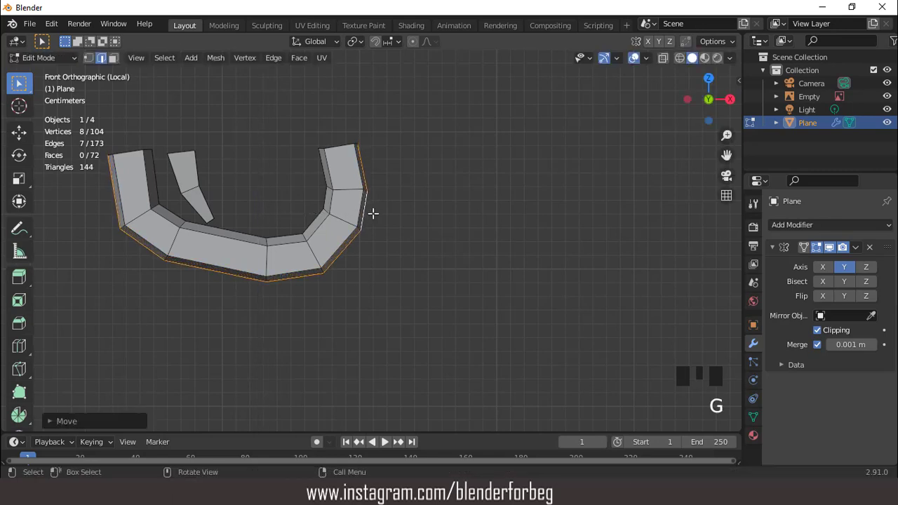
scroll(373, 213, down, 3)
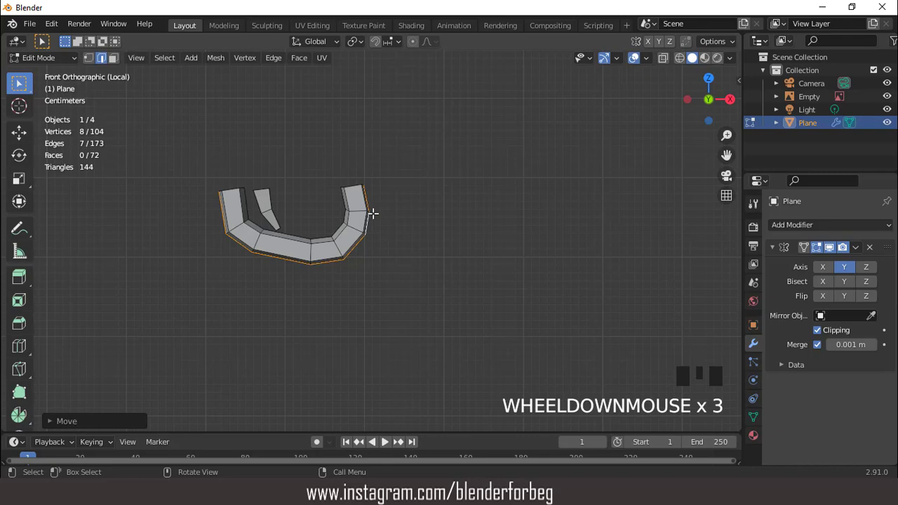
- Reveal the hidden stock geometry, return to Object Mode and show the full scene in front view
key(alt+h)
scroll(367, 213, down, 3)
mouse_move(353, 207)
middle_down()
mouse_move(403, 228)
mouse_move(403, 287)
mouse_move(286, 233)
mouse_move(290, 190)
mouse_move(366, 210)
middle_up()
key(Tab)
key(KP_1)
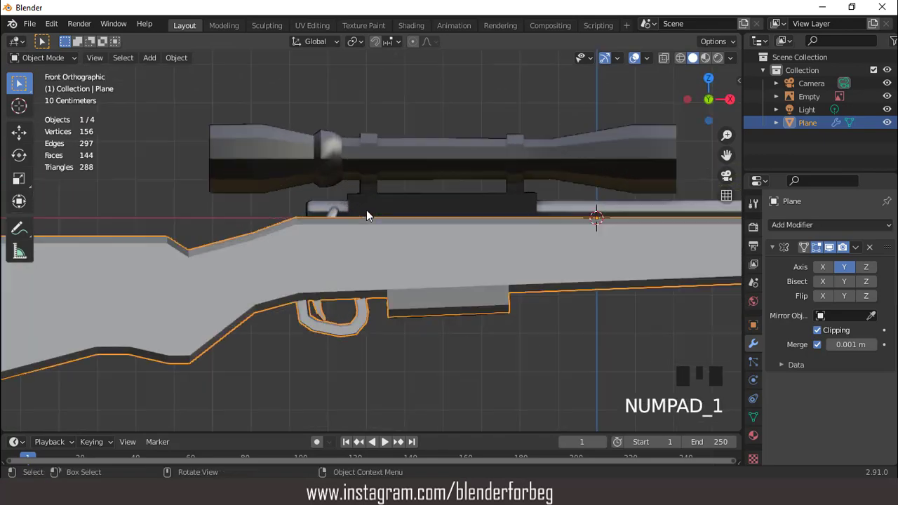
- Add a cylinder mesh with 10 vertices and Triangle Fan as its cap fill type
scroll(367, 211, down, 7)
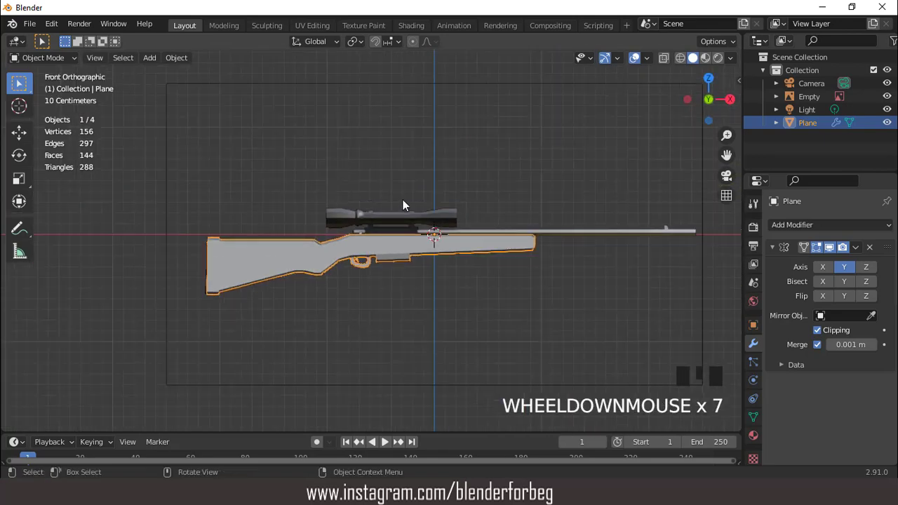
scroll(403, 201, up, 3)
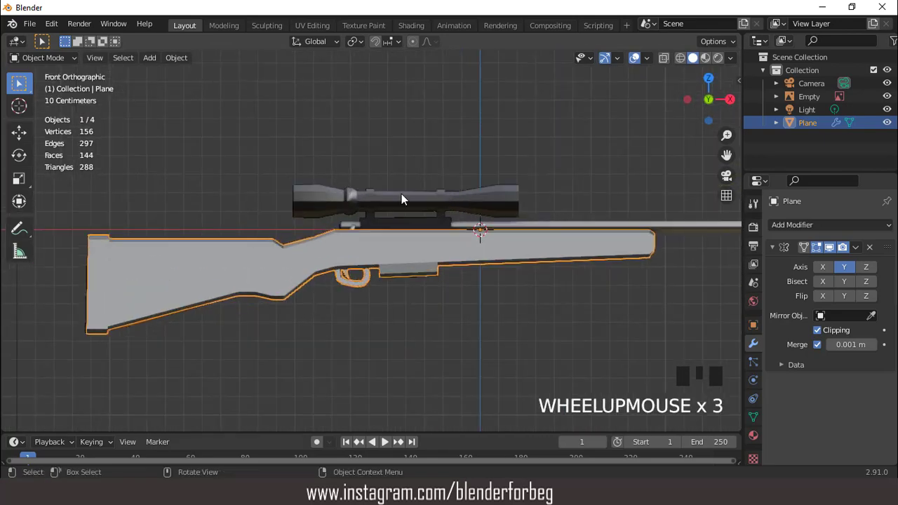
click(151, 58)
mouse_move(163, 73)
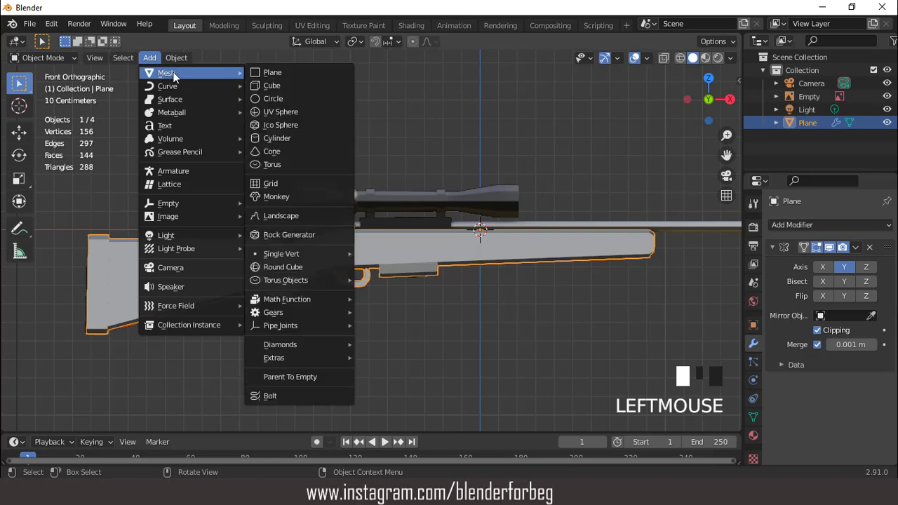
click(280, 138)
scroll(327, 172, down, 3)
click(70, 421)
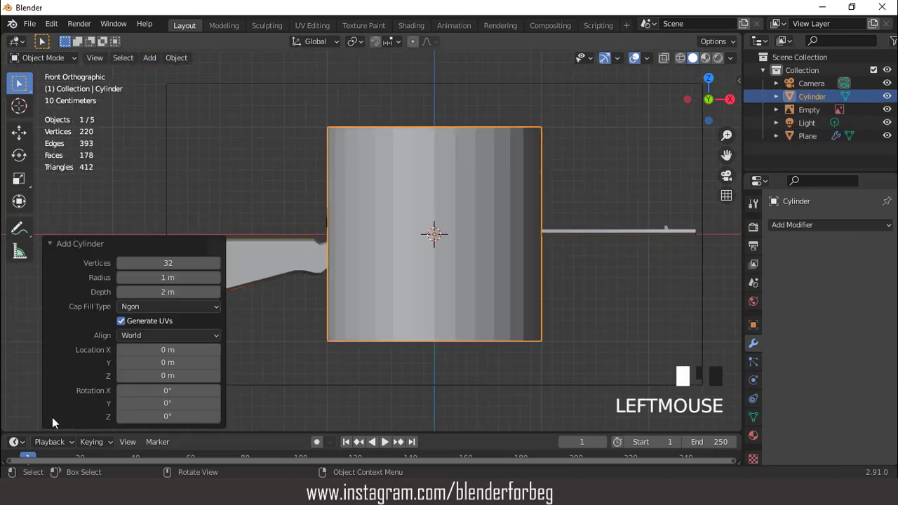
double_click(168, 263)
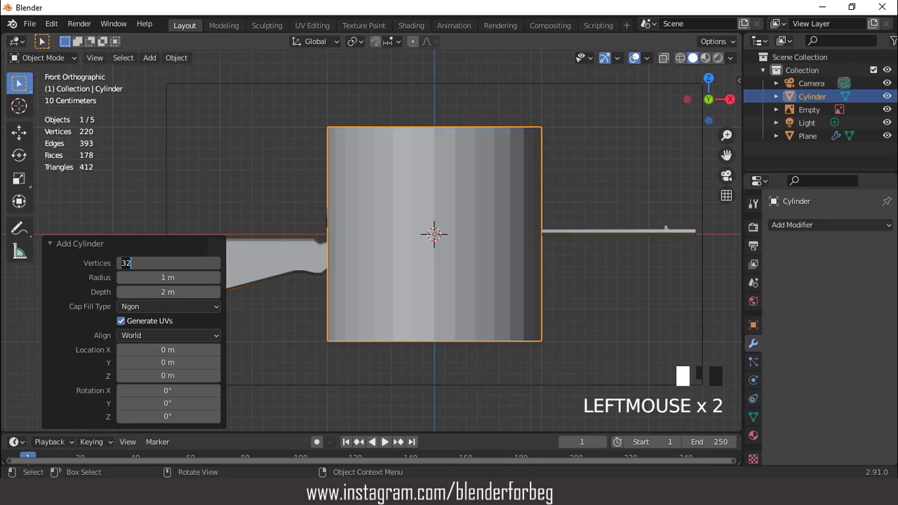
text(10)
key(Return)
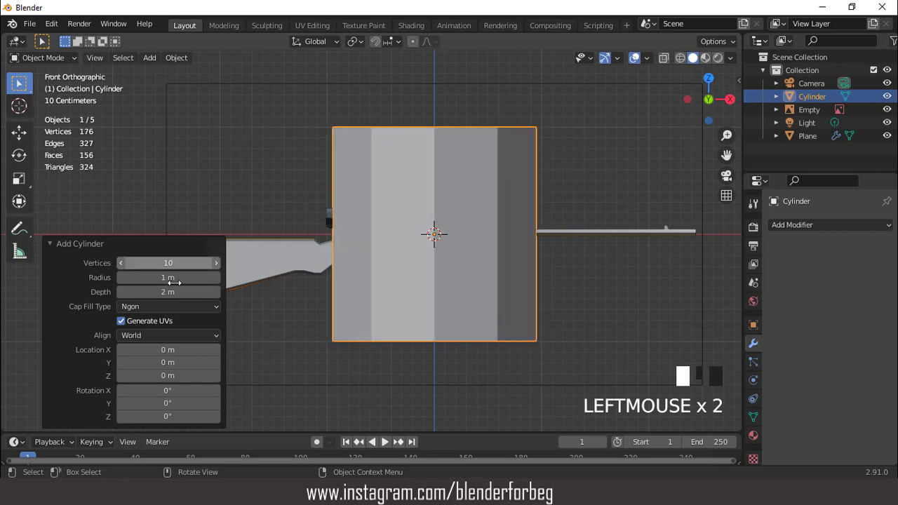
click(161, 309)
click(148, 349)
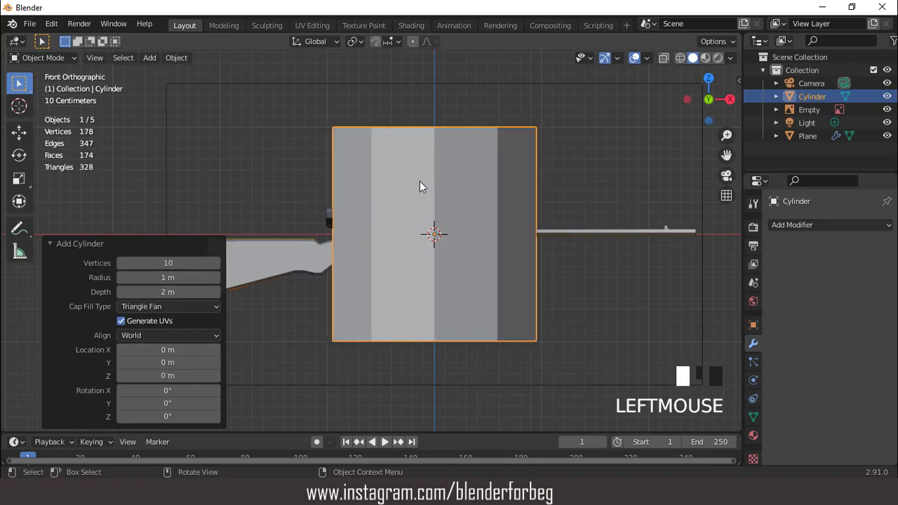
- Rotate the cylinder 90° about the Y axis in front view
scroll(429, 189, down, 3)
text(r9)
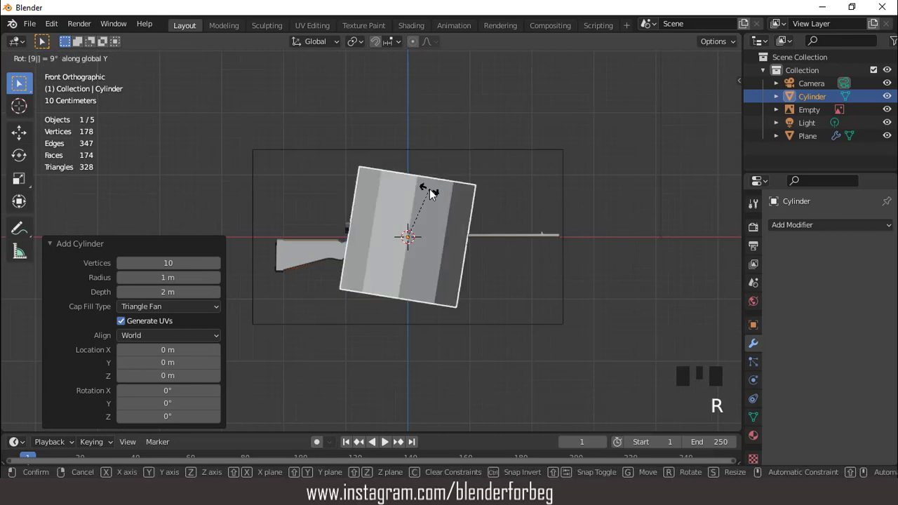
text(0)
key(Return)
- Scale the cylinder down uniformly to about 0.12, and again to about 0.684
key(s)
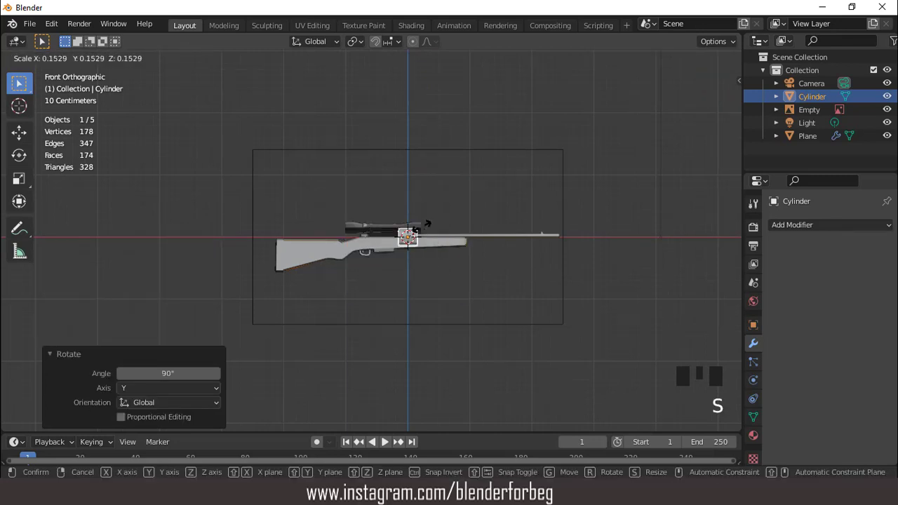
click(416, 225)
scroll(421, 205, up, 1)
key(s)
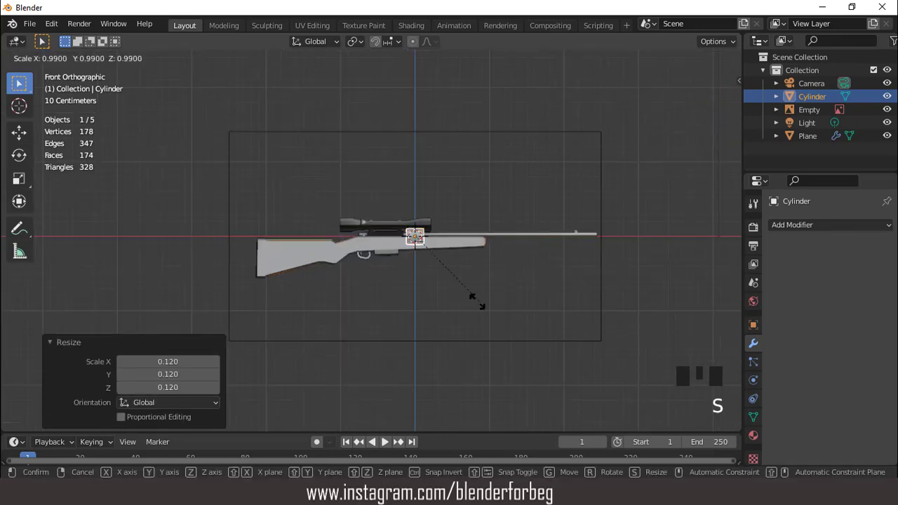
click(455, 276)
- Move the cylinder about 2.41 m along X to the muzzle end of the reference barrel
scroll(440, 197, up, 1)
key(g)
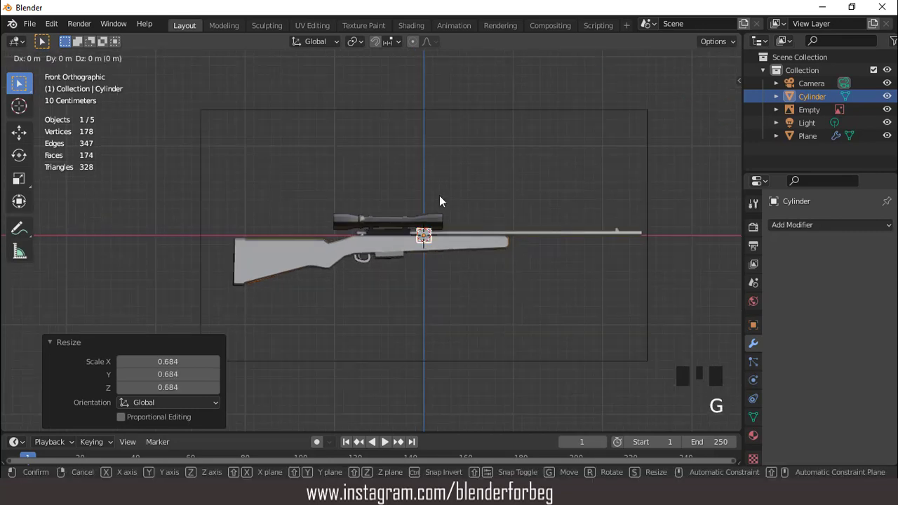
key(x)
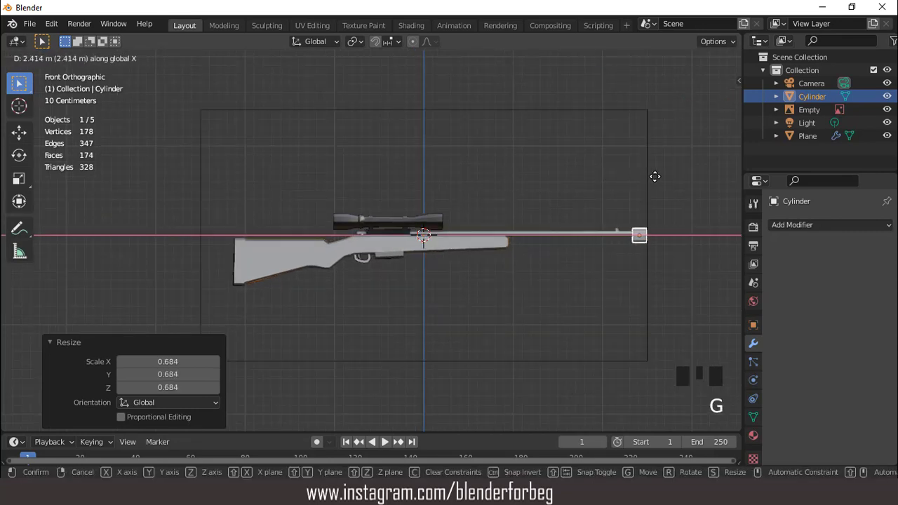
click(652, 177)
- Scale the cylinder to about 0.421 and raise it about 0.017 m along Z to centre it on the barrel
key(KP_Decimal)
scroll(464, 176, down, 2)
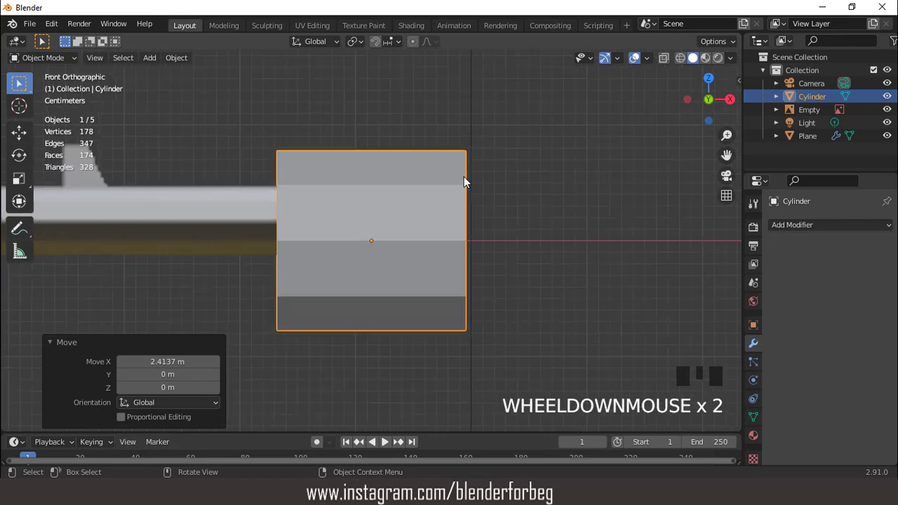
key(s)
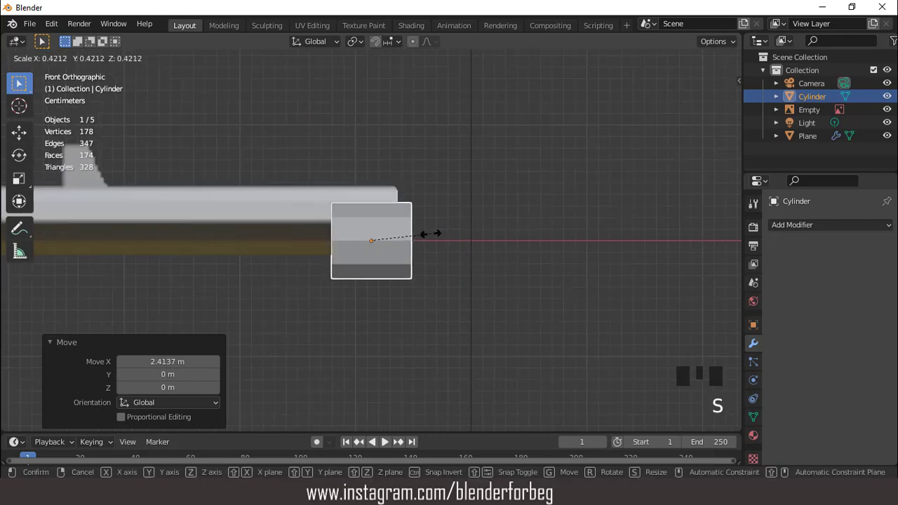
click(430, 234)
key(g)
key(z)
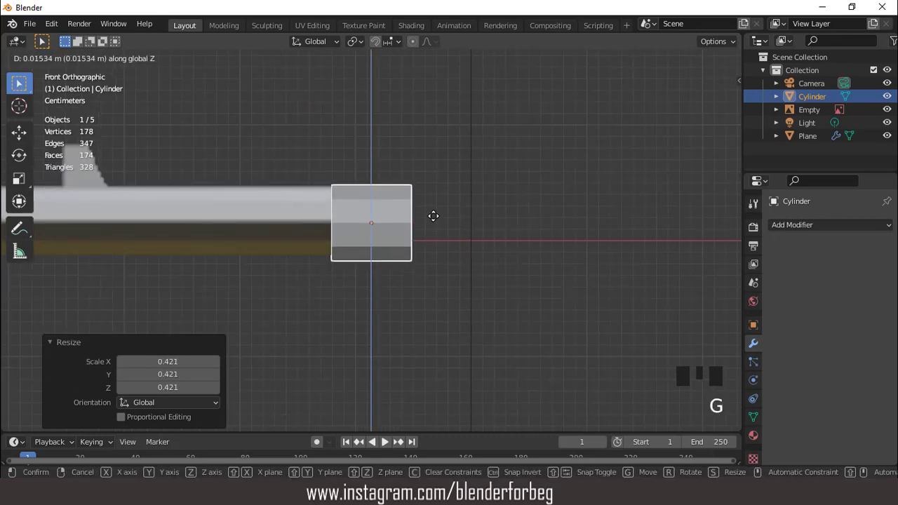
click(435, 220)
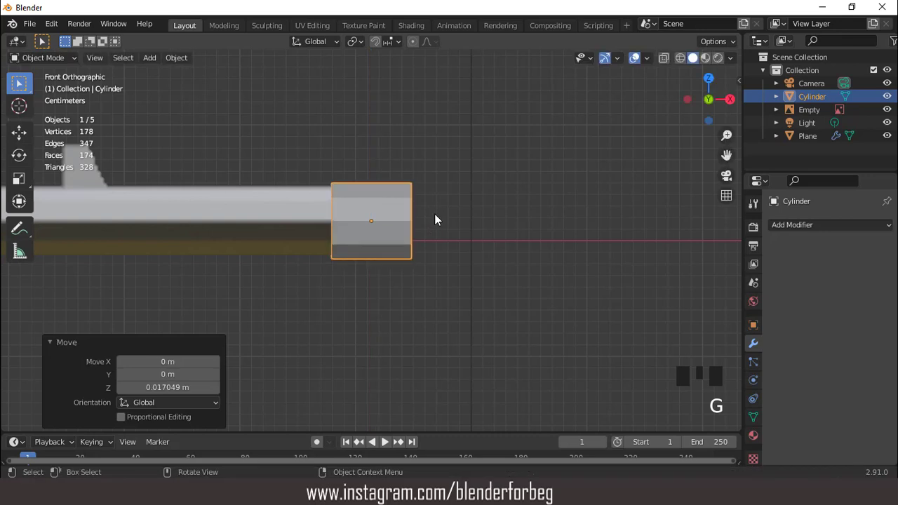
- Scale the cylinder to about 0.917 and, using X-ray, move it about -0.009 m along X to match the muzzle end
key(s)
click(470, 233)
click(663, 58)
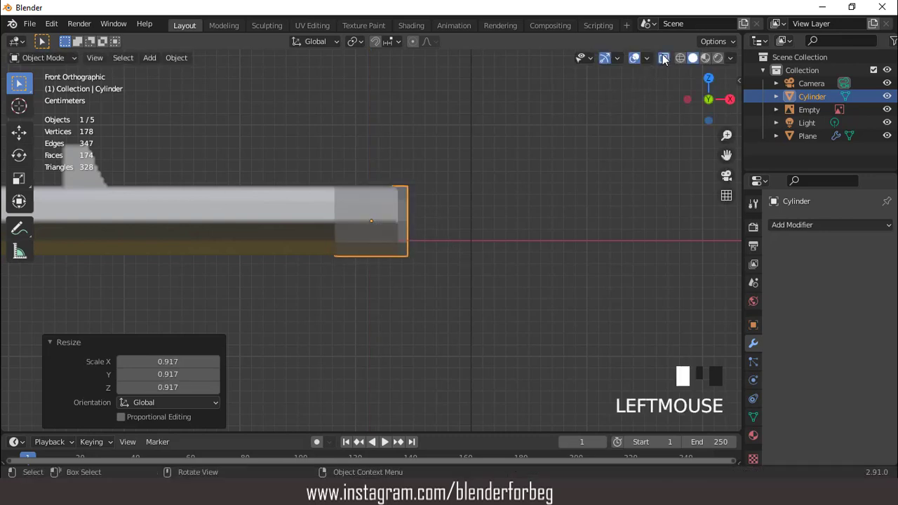
key(g)
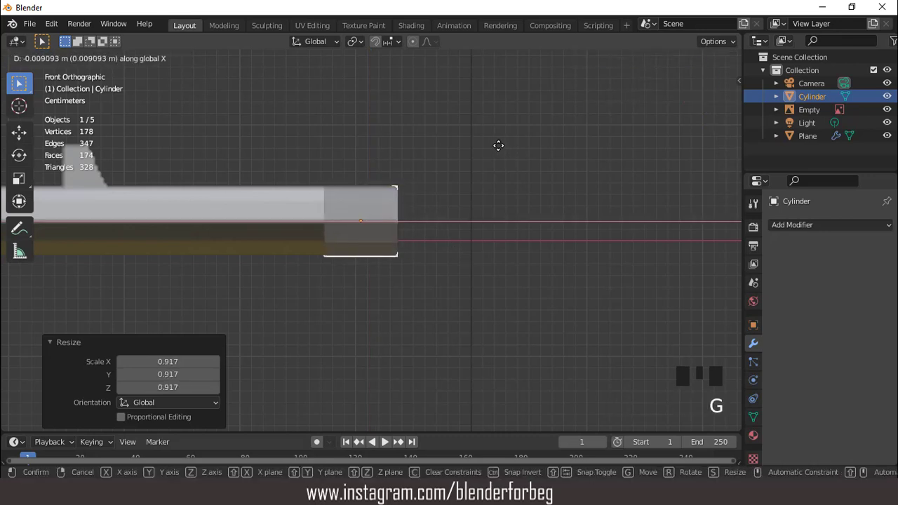
click(498, 151)
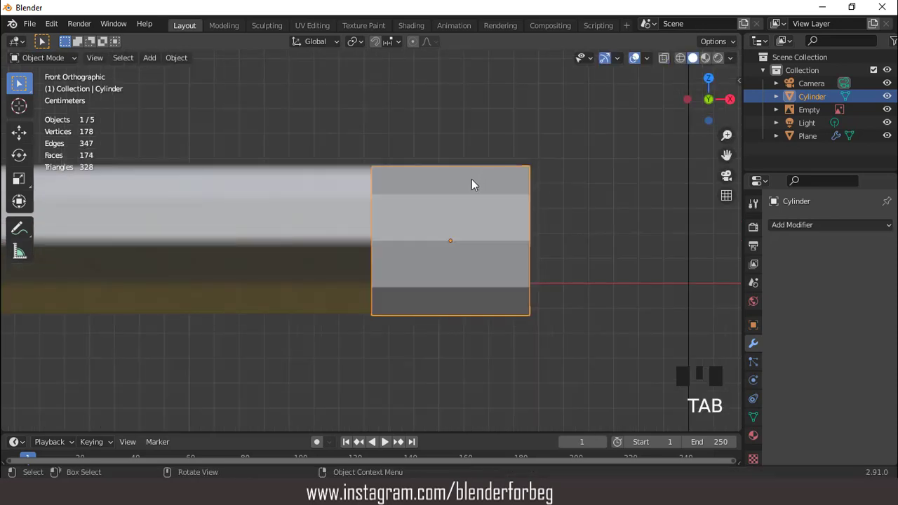
- In Edit Mode, select the cylinder's rear cap faces and move them about -3.13 m along X to lengthen it into the barrel
scroll(469, 185, up, 2)
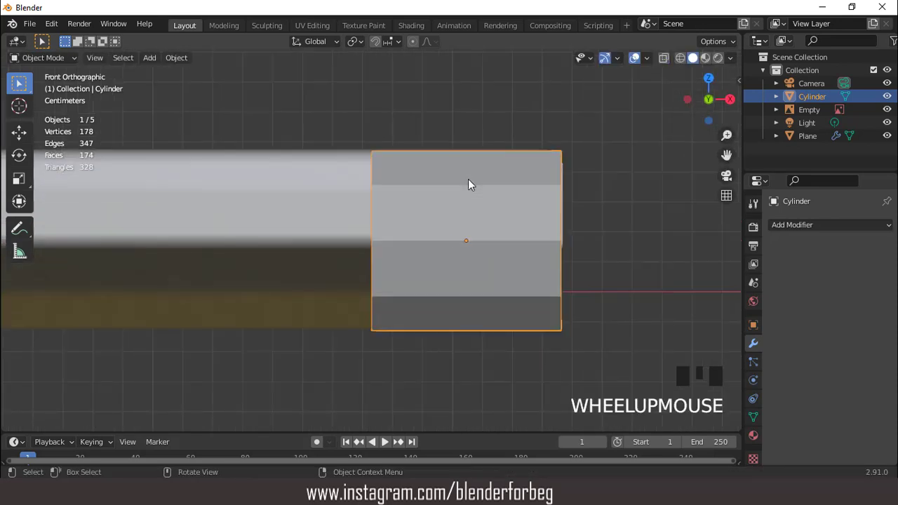
key(Tab)
middle_drag(417, 166, 459, 181)
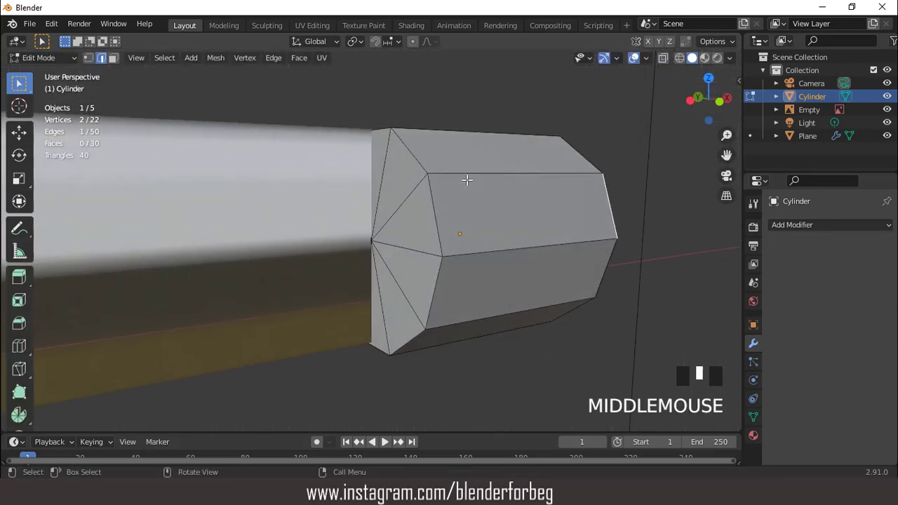
key(3)
drag(350, 186, 401, 265)
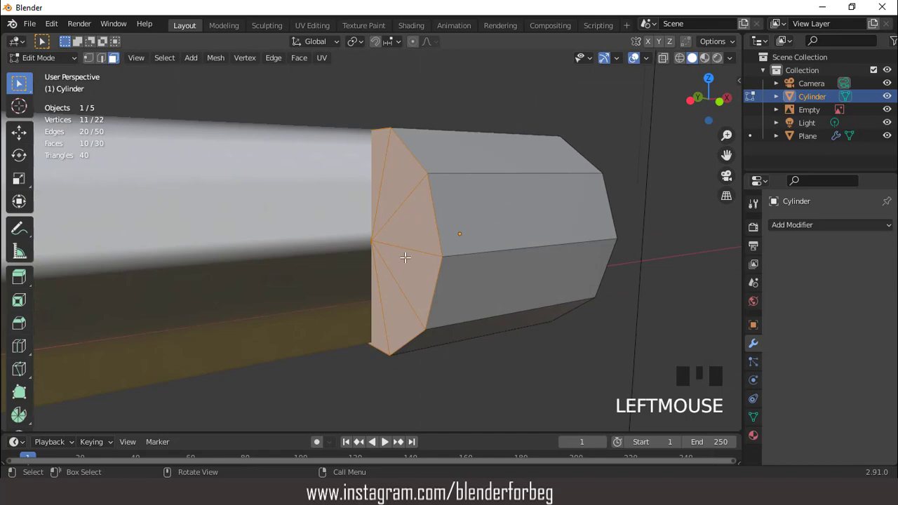
scroll(405, 257, down, 8)
key(KP_Decimal)
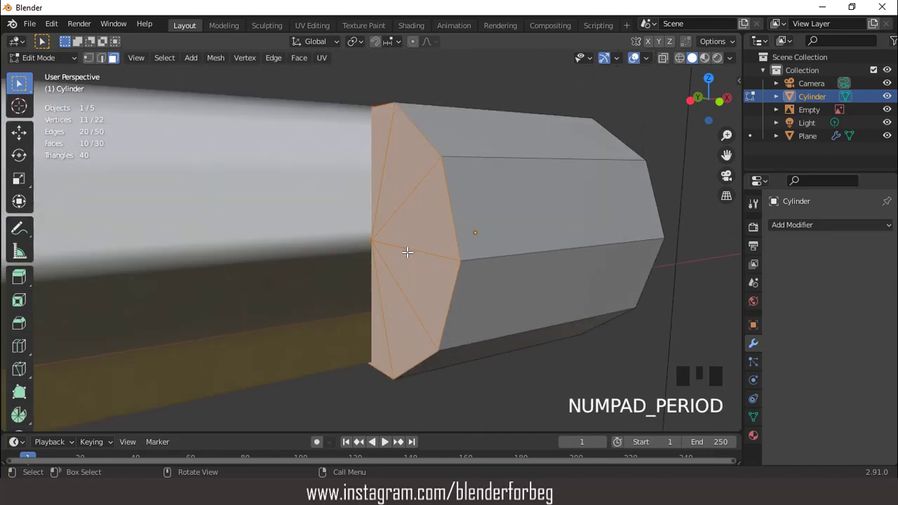
key(KP_1)
scroll(407, 252, down, 16)
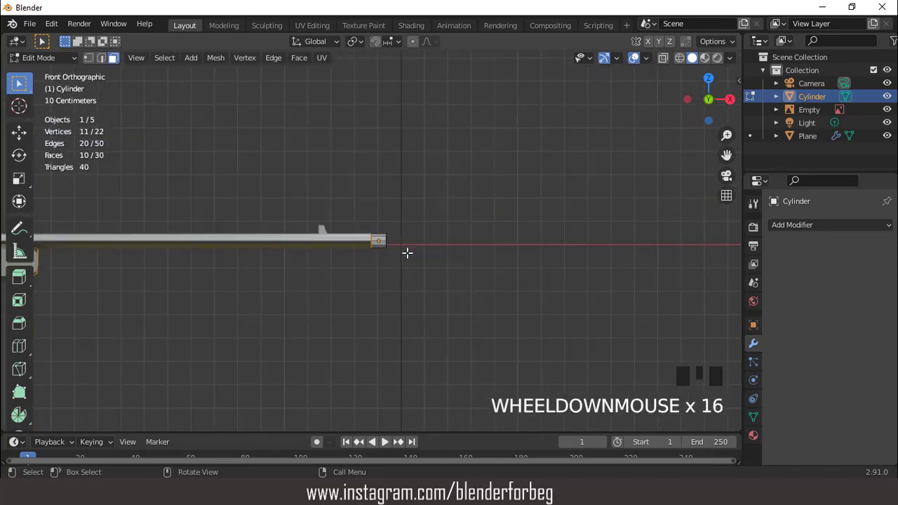
key(ctrl+KP_4)
key(ctrl+KP_4)
key(ctrl+KP_4)
key(ctrl+KP_4)
key(ctrl+KP_4)
key(ctrl+KP_4)
key(ctrl+KP_4)
key(ctrl+KP_4)
key(ctrl+KP_4)
key(ctrl+KP_4)
key(ctrl+KP_4)
key(ctrl+KP_4)
key(ctrl+KP_4)
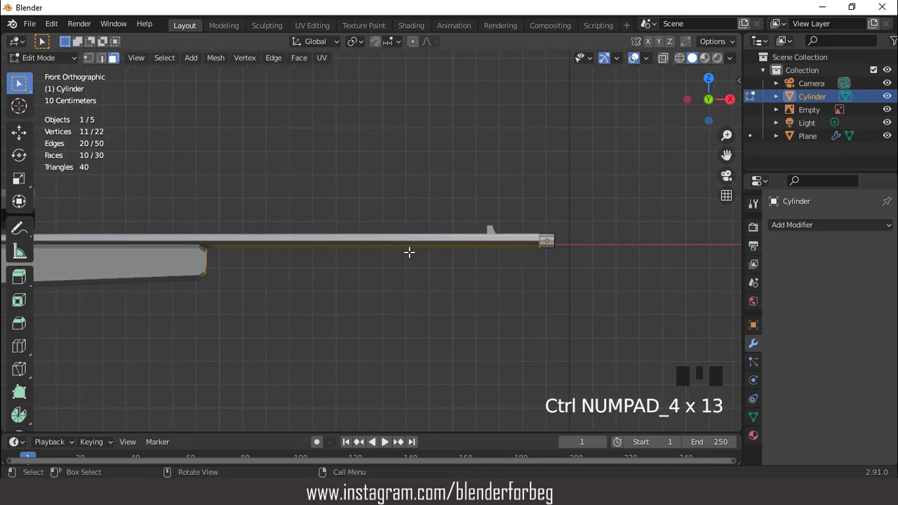
scroll(410, 252, down, 4)
key(ctrl+KP_4)
key(ctrl+KP_4)
key(ctrl+KP_4)
key(ctrl+KP_4)
key(ctrl+KP_4)
key(ctrl+KP_4)
key(ctrl+KP_4)
key(ctrl+KP_4)
key(ctrl+KP_4)
key(ctrl+KP_4)
key(ctrl+KP_4)
key(ctrl+KP_4)
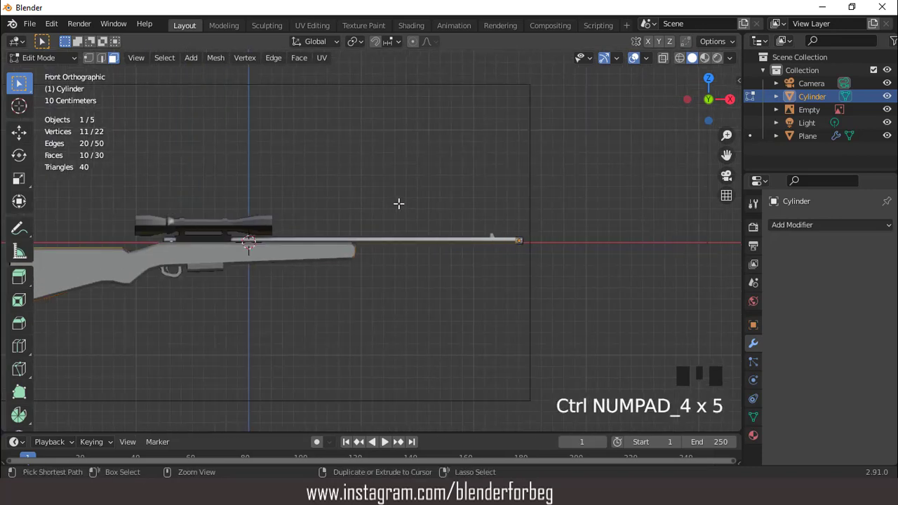
scroll(398, 203, up, 1)
key(g)
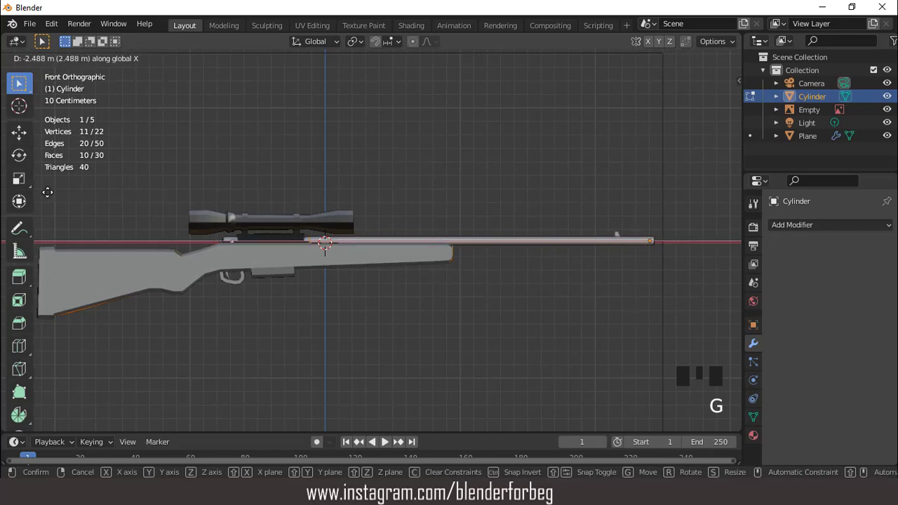
click(714, 187)
- Bevel the edge loop around the barrel's rear cap with a width of about 0.356 m and 2 segments
key(KP_Decimal)
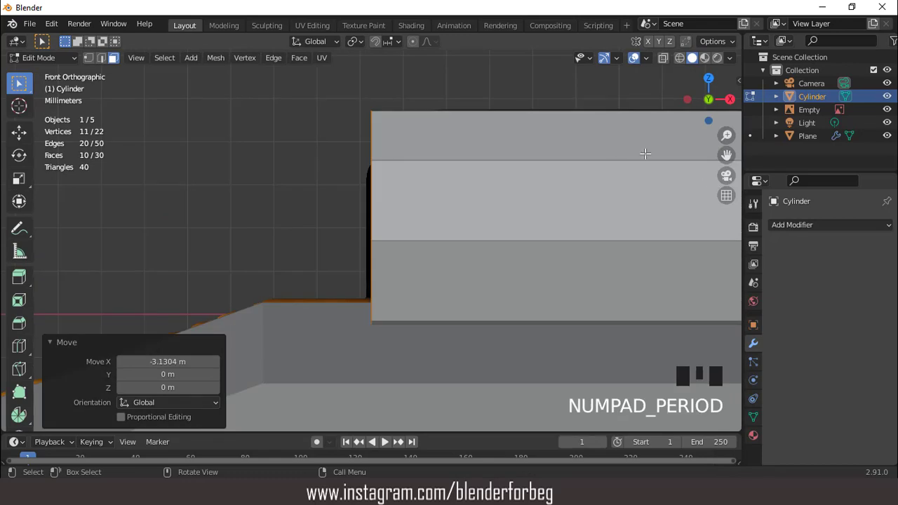
scroll(501, 169, down, 3)
mouse_move(501, 169)
middle_down()
mouse_move(537, 183)
mouse_move(514, 176)
middle_up()
scroll(514, 176, up, 2)
key(2)
click(398, 178)
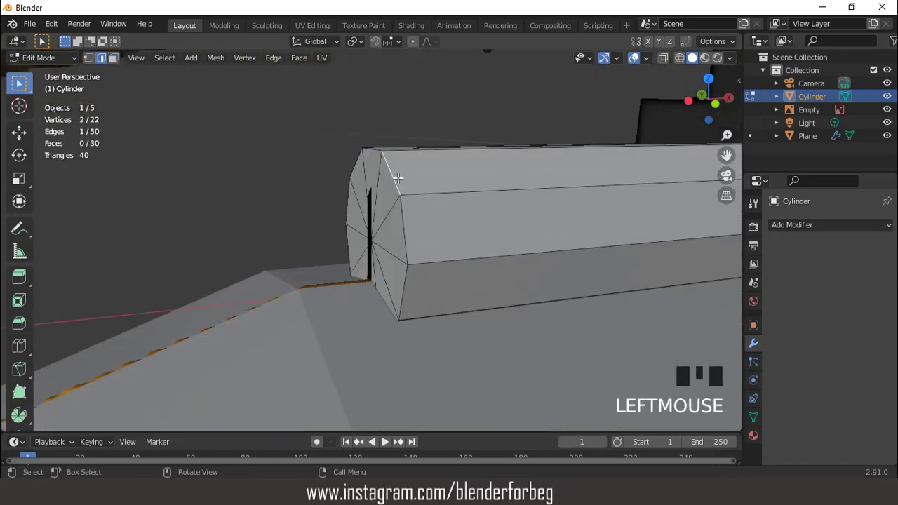
double_click(397, 178)
key(ctrl+b)
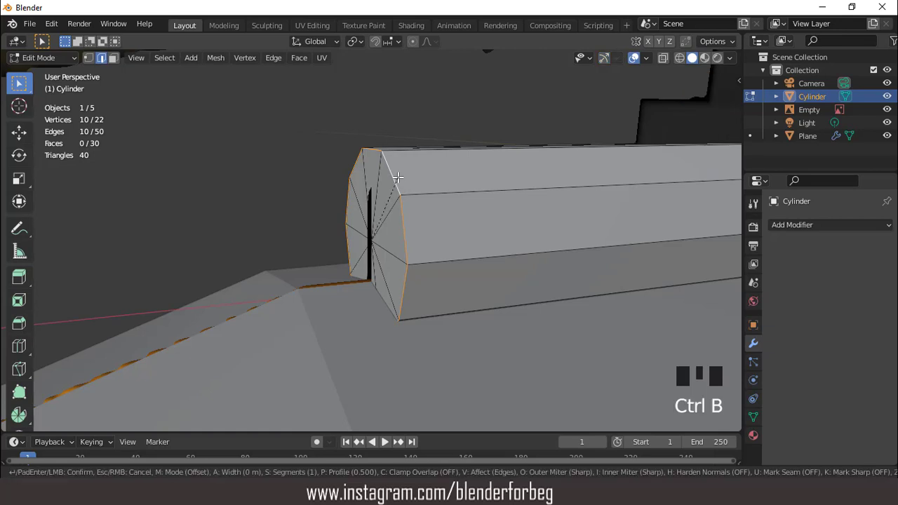
click(459, 183)
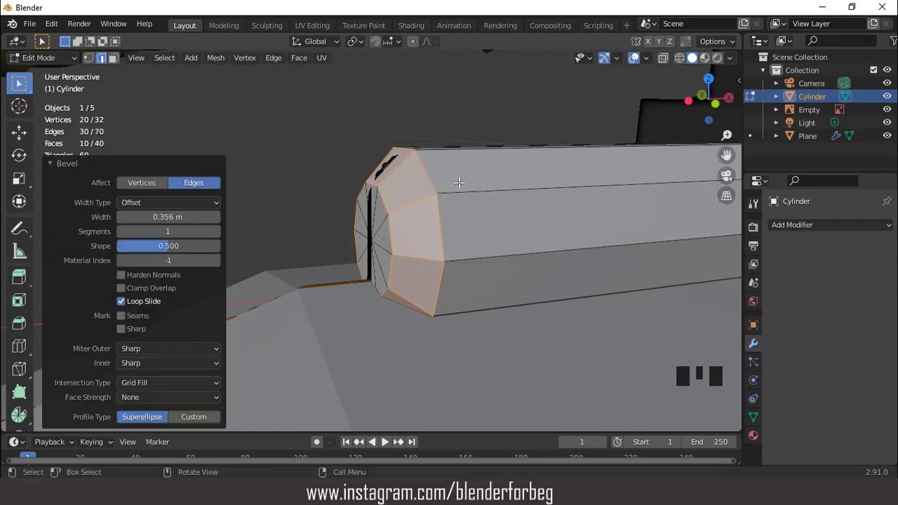
click(216, 231)
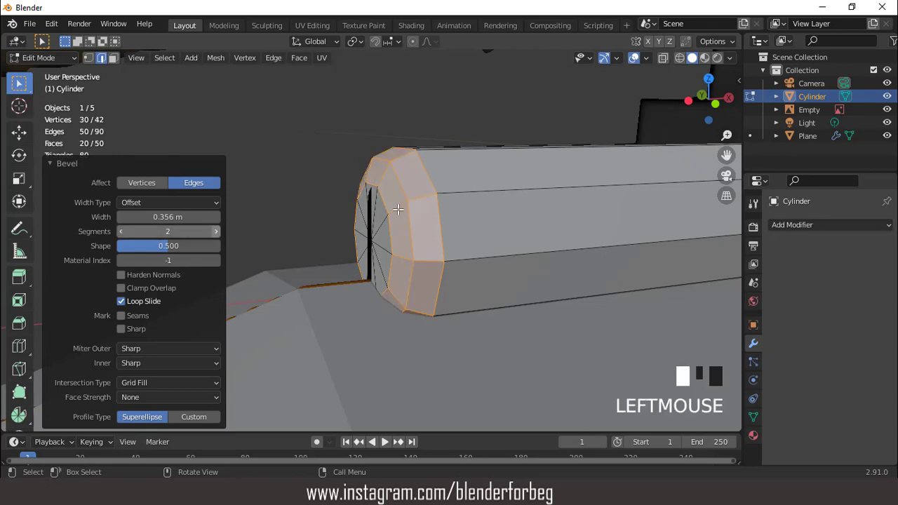
- Select the cap faces at the barrel's muzzle and inset them by about 0.17 m
scroll(400, 208, down, 15)
middle_drag(400, 210, 505, 194)
scroll(533, 201, down, 5)
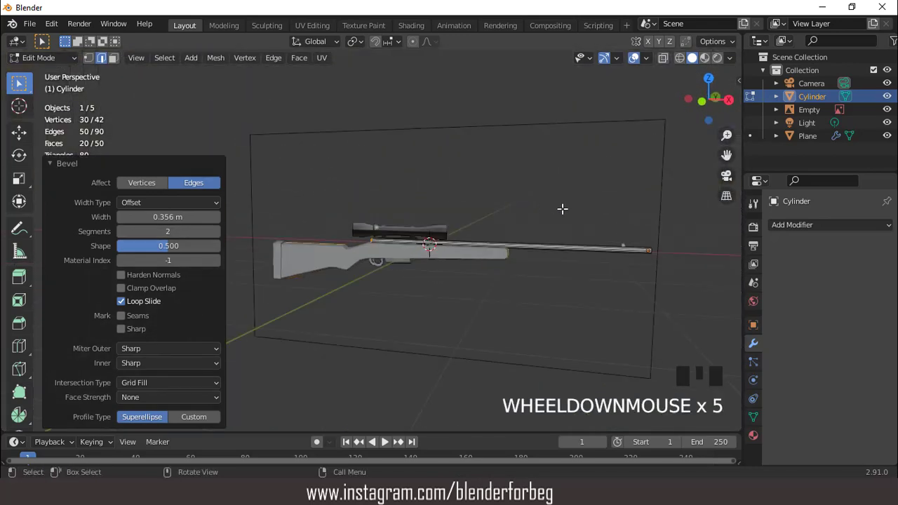
middle_drag(564, 209, 479, 229)
scroll(477, 228, up, 2)
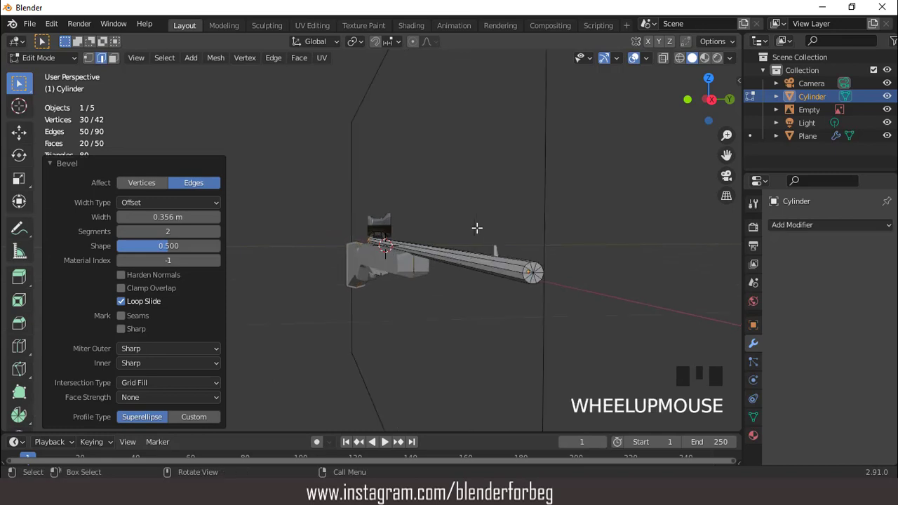
key(3)
click(533, 274)
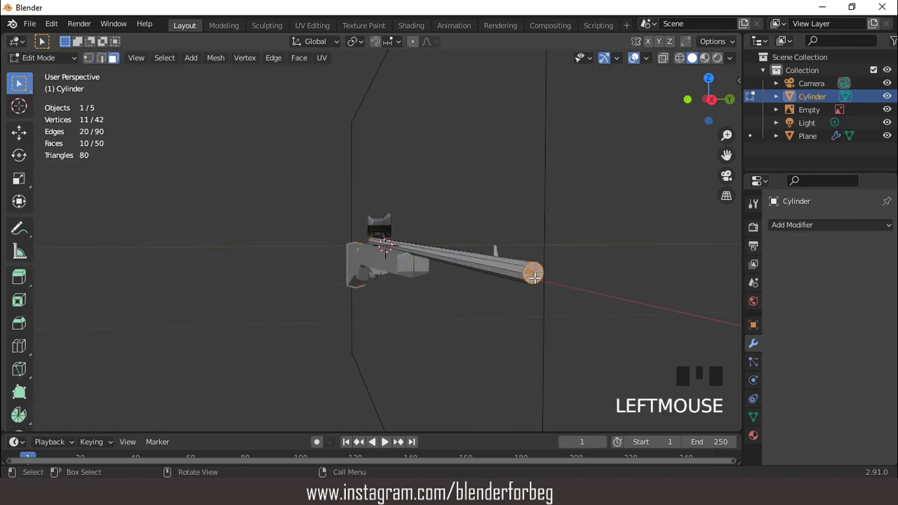
key(KP_Decimal)
scroll(511, 230, down, 3)
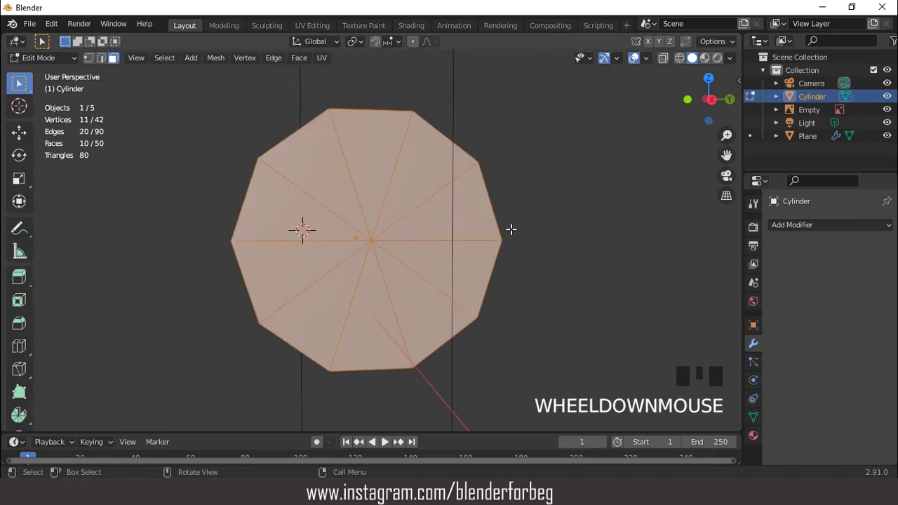
key(i)
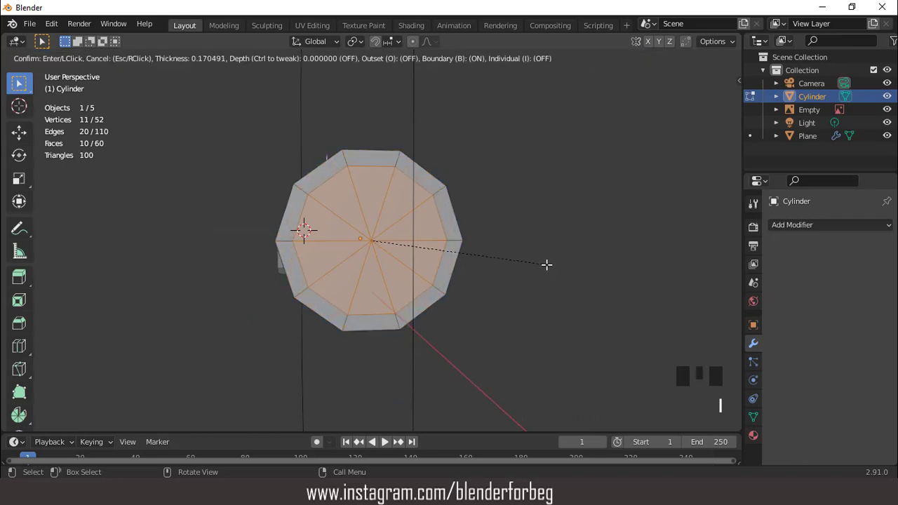
click(547, 262)
- Extrude the inset muzzle faces about -0.827 m along X into the barrel to form the bore
scroll(536, 261, down, 5)
mouse_move(527, 258)
middle_down()
mouse_move(512, 253)
mouse_move(536, 254)
middle_up()
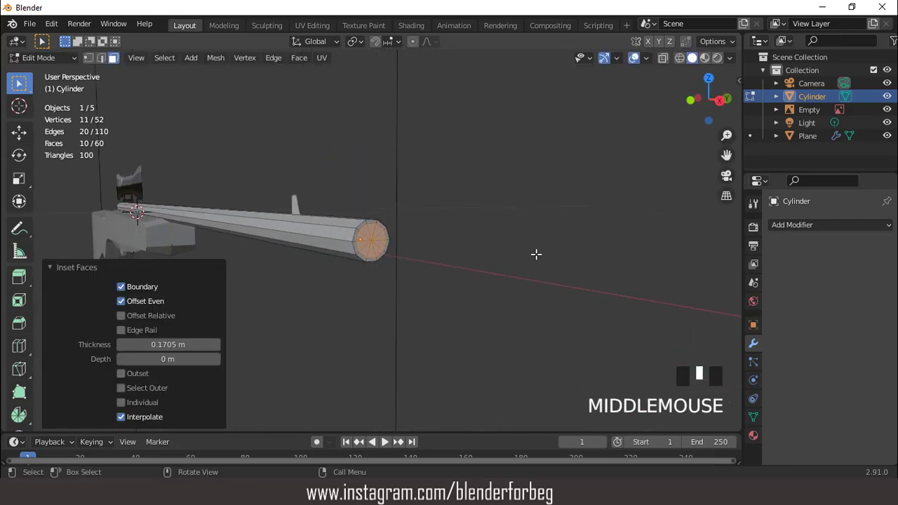
key(e)
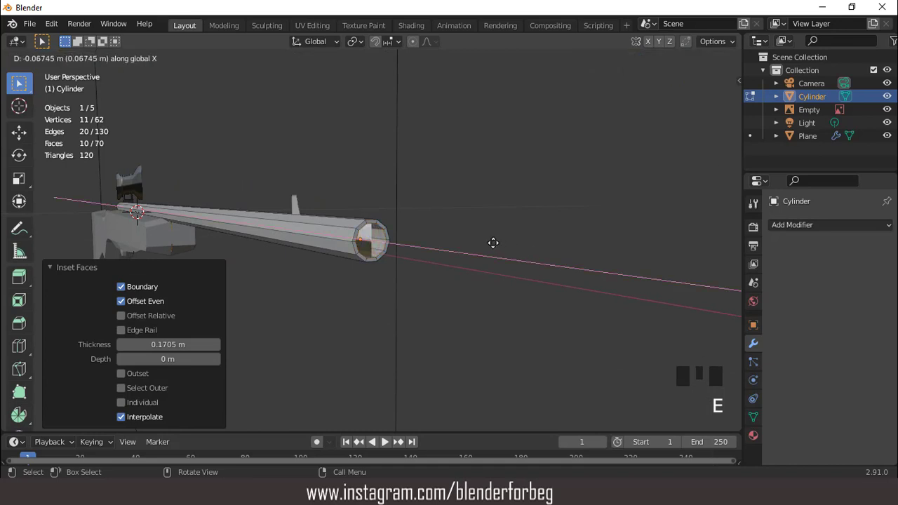
click(361, 189)
- Delete the selected faces at the inner end of the bore and return to front view
middle_drag(360, 189, 433, 155)
right_click(433, 155)
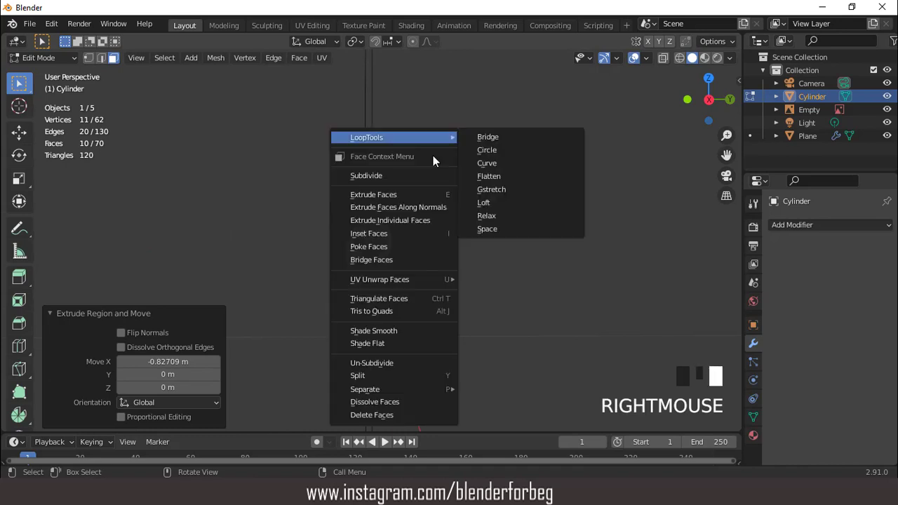
key(x)
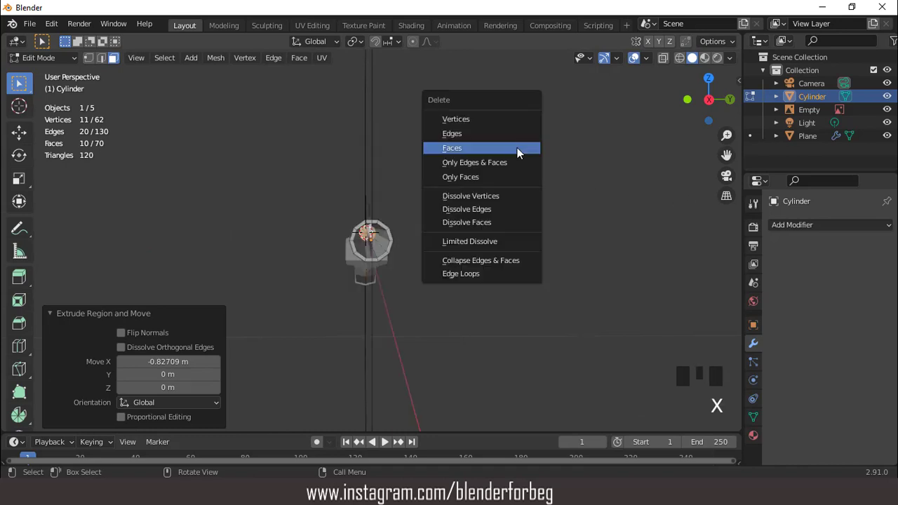
click(518, 153)
middle_drag(501, 162, 557, 196)
key(KP_1)
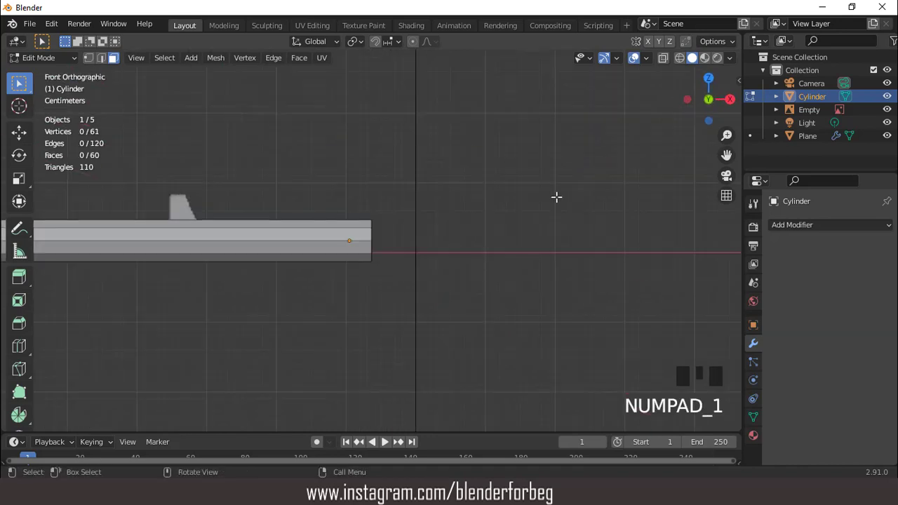
- Add one loop cut around the barrel and slide it beneath the front sight in the reference, with a factor of about -0.832
scroll(549, 217, down, 12)
scroll(312, 235, up, 1)
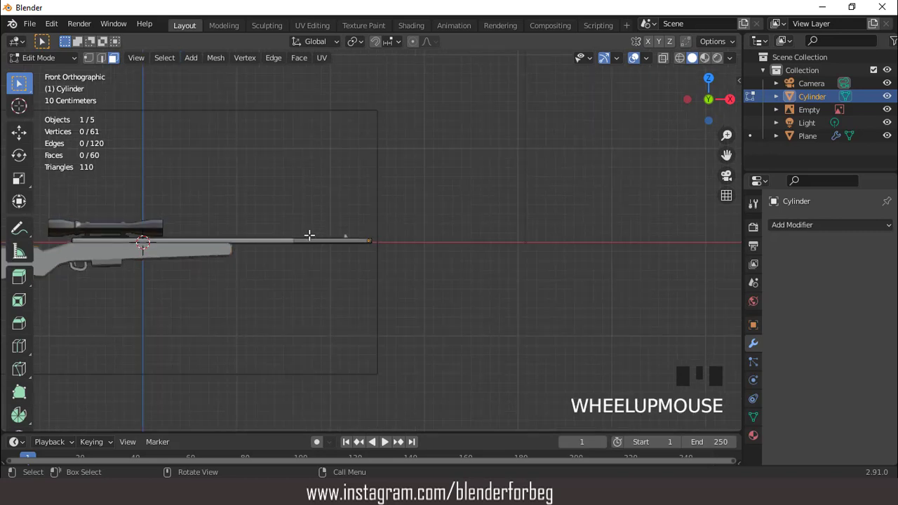
key(ctrl+r)
click(309, 235)
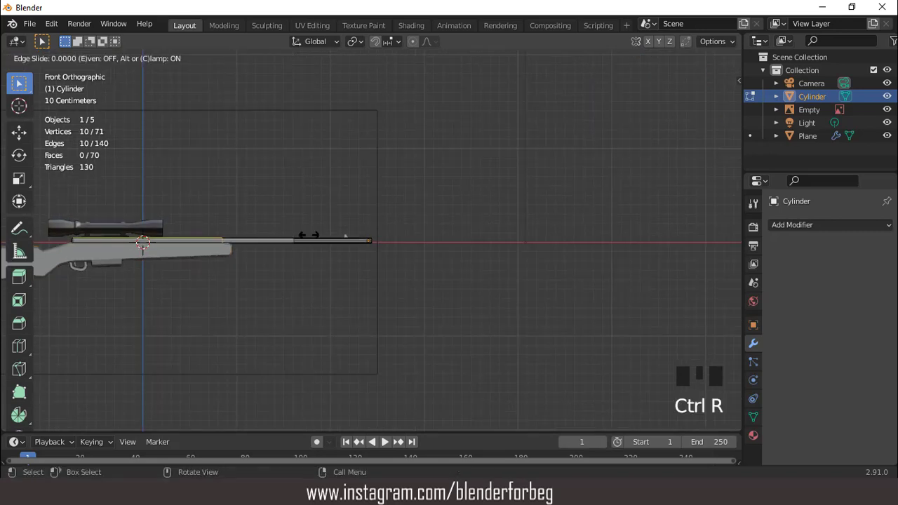
click(431, 241)
key(KP_Decimal)
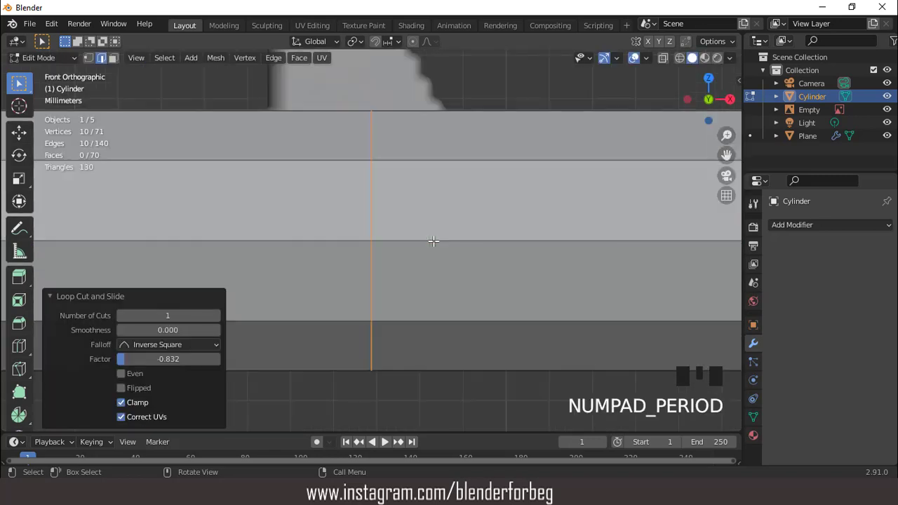
- Bevel the loop by about 0.653 m with 2 segments and shift it about -0.003 m along X to match the sight's base
scroll(434, 221, down, 5)
key(ctrl+b)
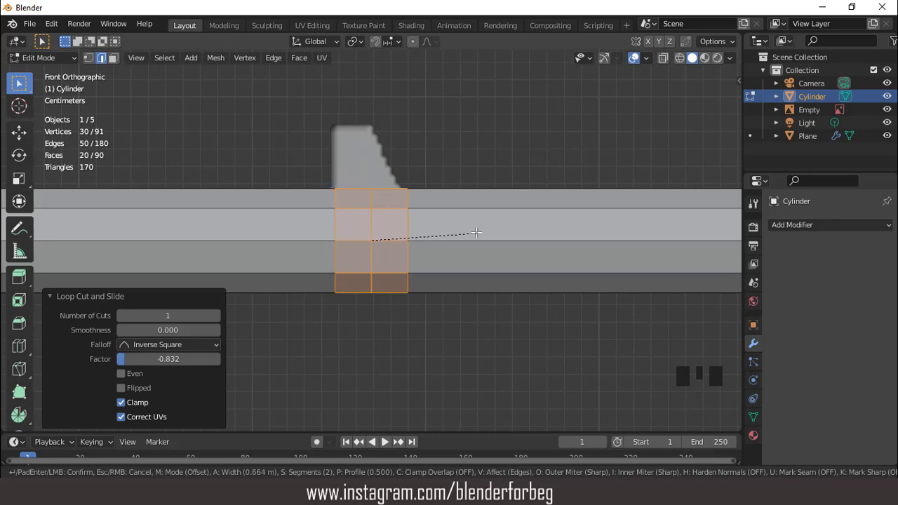
click(477, 232)
key(g)
key(x)
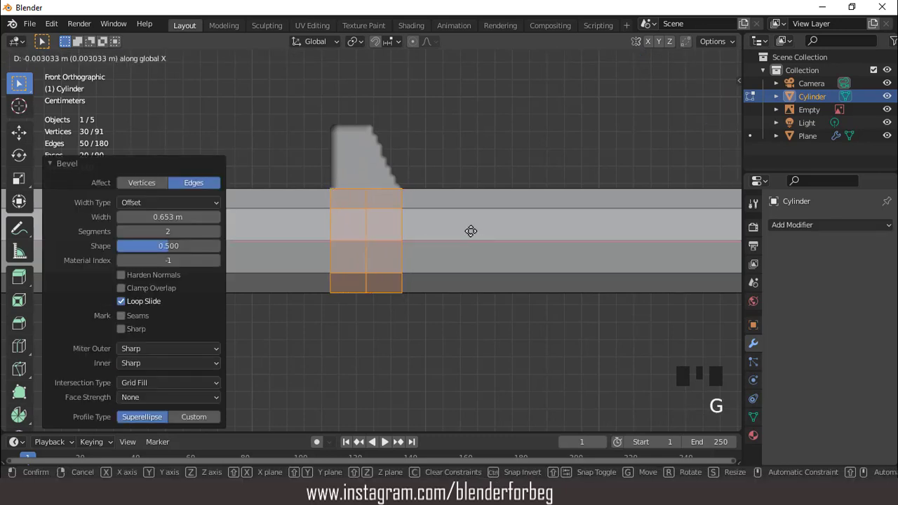
click(470, 231)
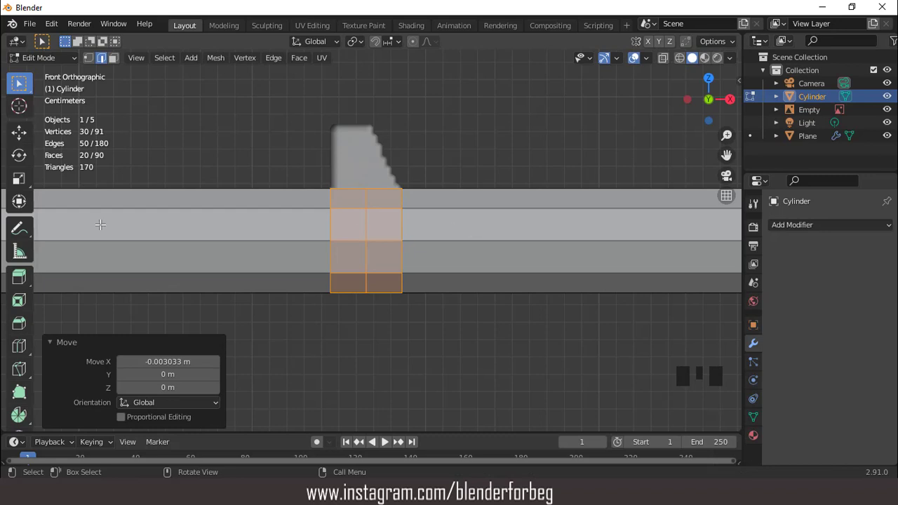
- Dissolve the middle edge loop of the beveled band under the front sight
click(360, 223)
right_click(435, 170)
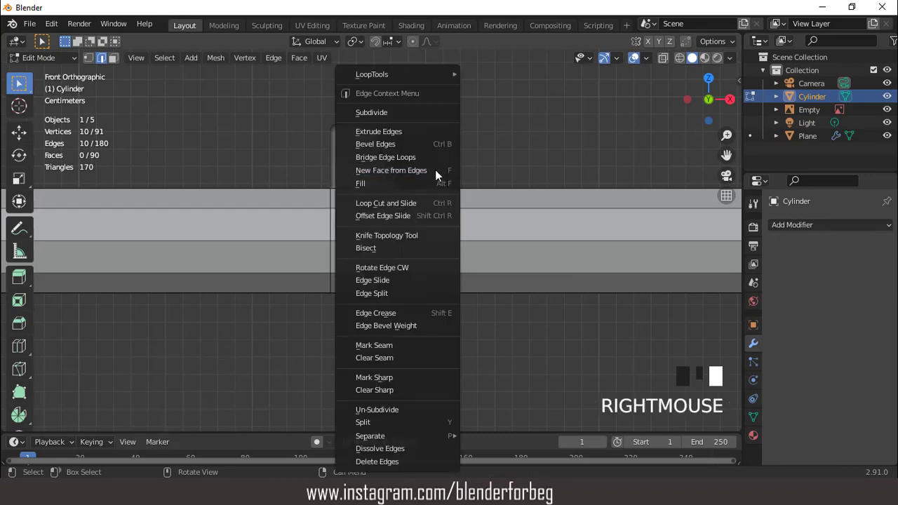
click(391, 448)
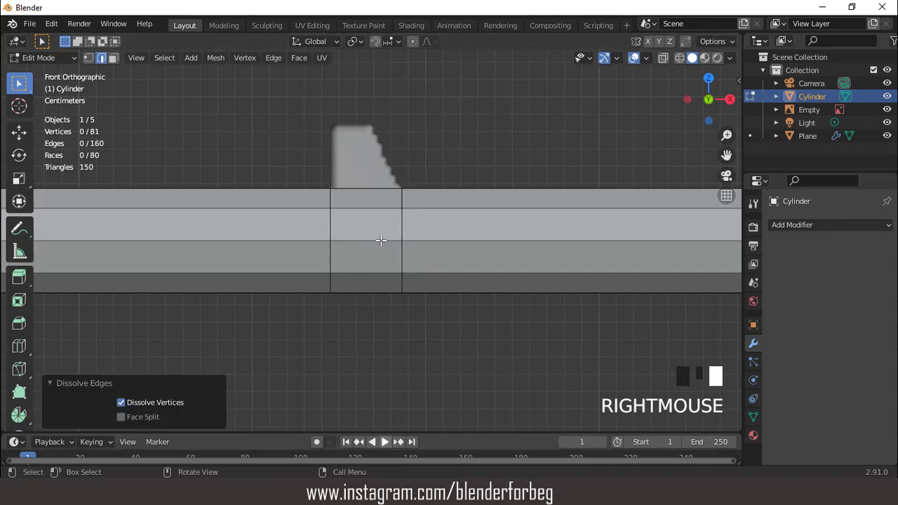
- Extrude the barrel's top face between the two loops upward by about 0.036 m to form the front sight
middle_drag(381, 241, 380, 260)
key(3)
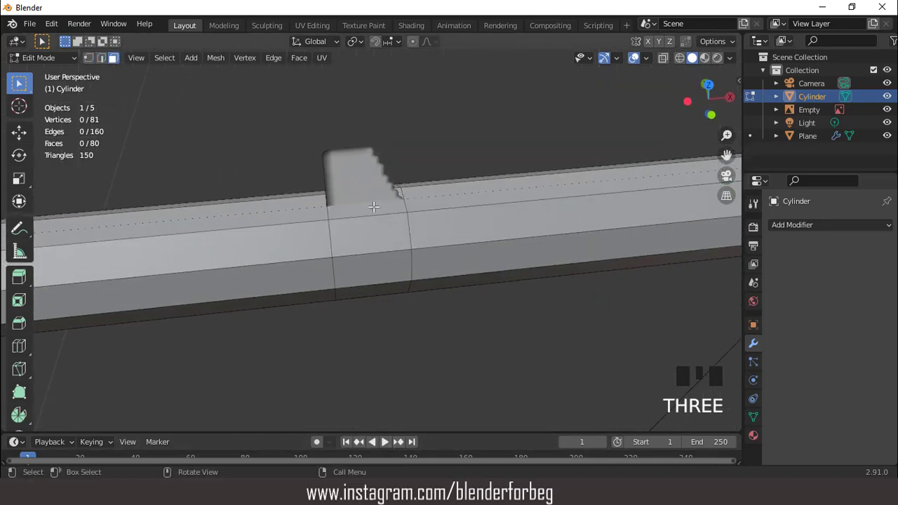
click(374, 207)
key(KP_1)
key(e)
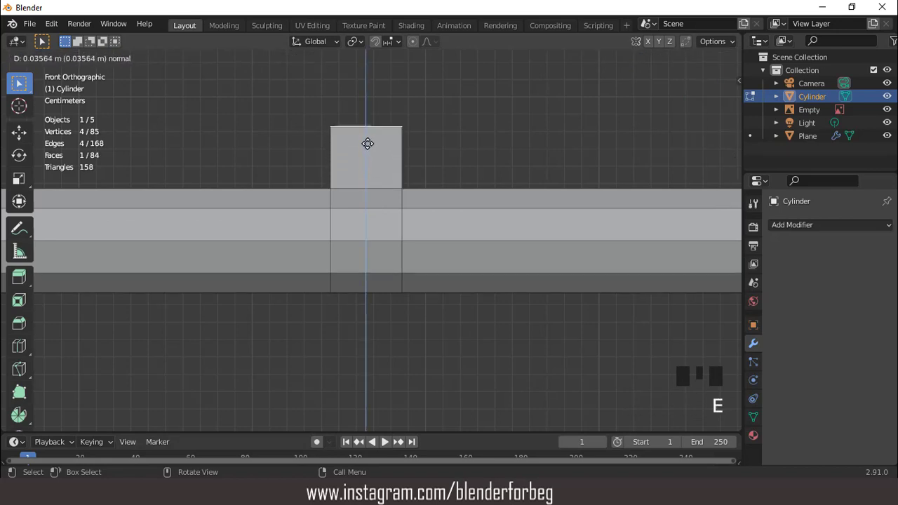
click(367, 143)
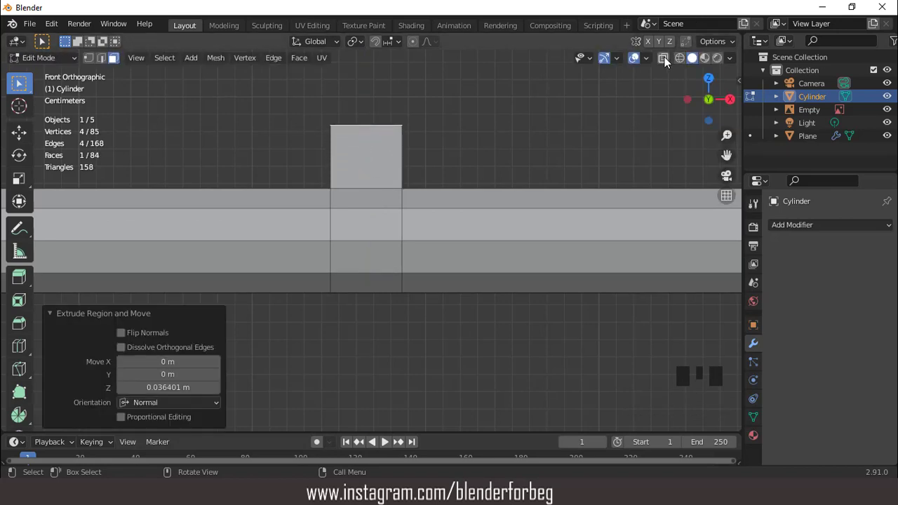
- Narrow the top face of the front sight to about 0.32 along Y
middle_drag(450, 178, 465, 206)
key(s)
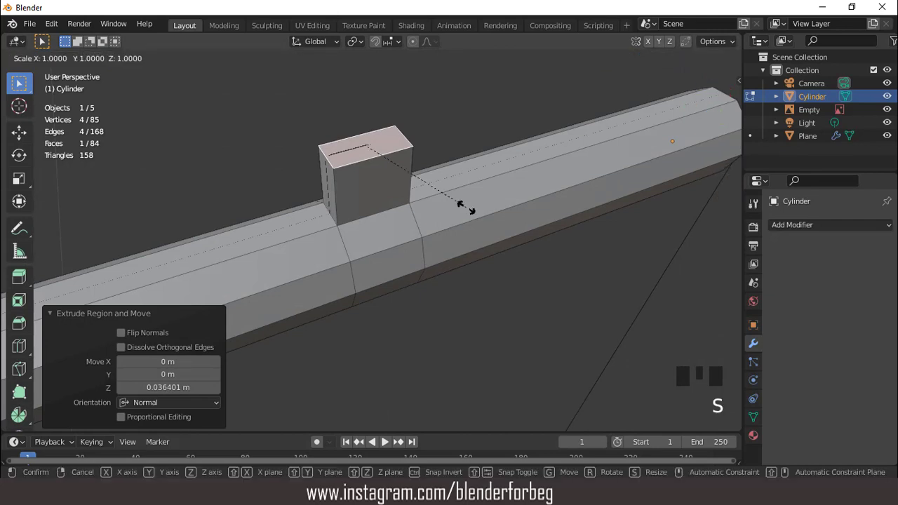
key(y)
click(397, 162)
key(KP_1)
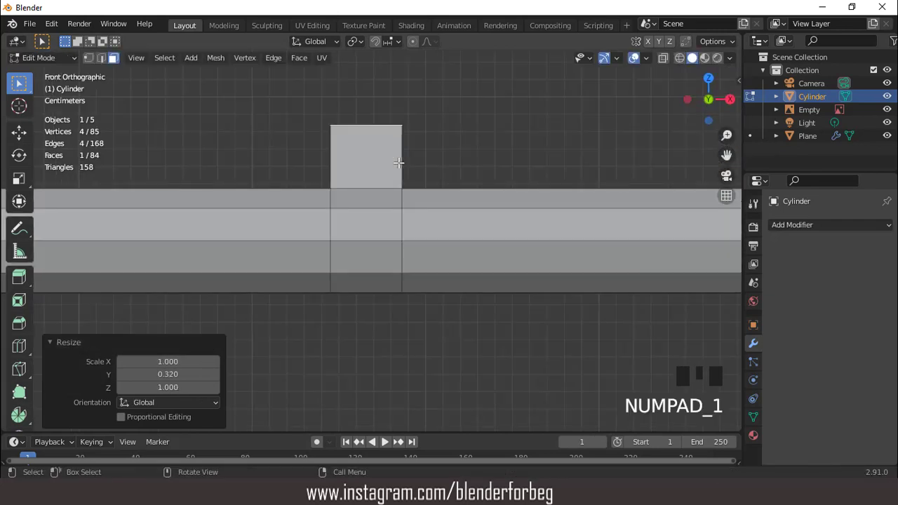
- Move the front sight's upper muzzle-side vertices about -0.0167 m along X to slope its front, using see-through display for the selection
click(664, 58)
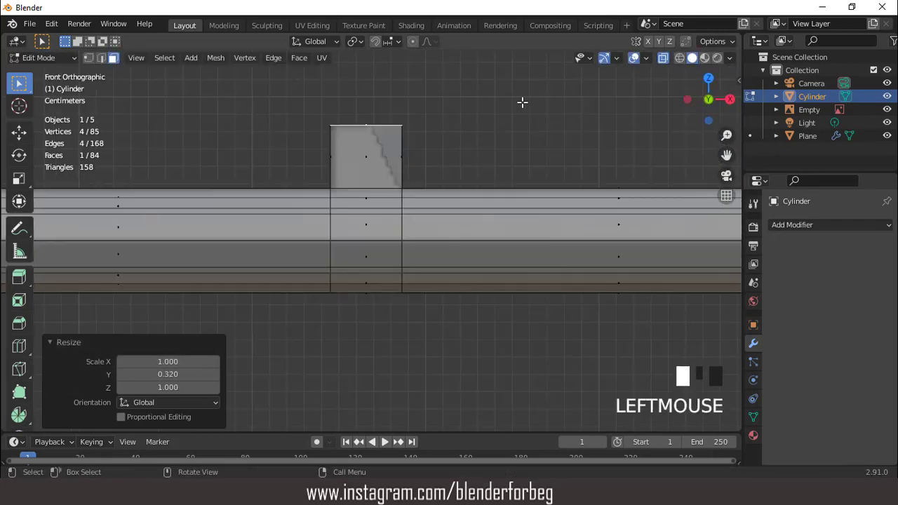
drag(396, 105, 433, 141)
key(g)
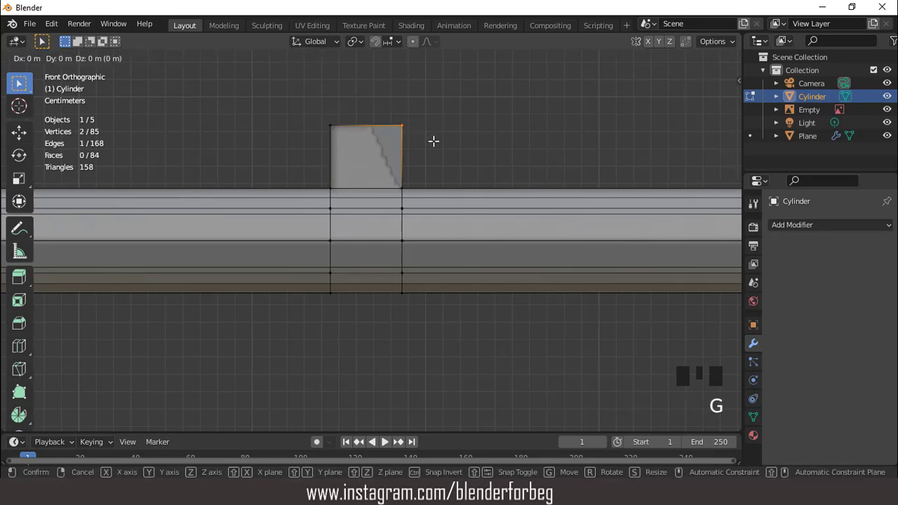
key(x)
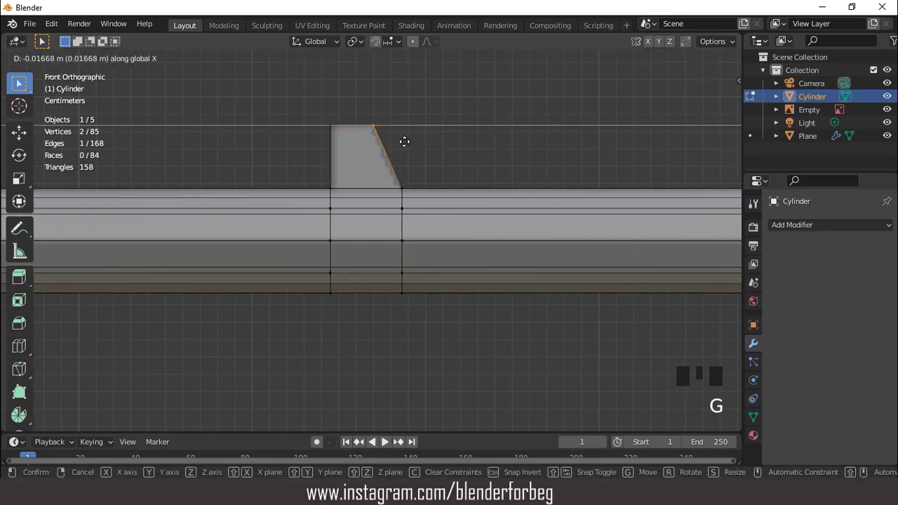
click(404, 142)
scroll(417, 146, down, 5)
click(660, 58)
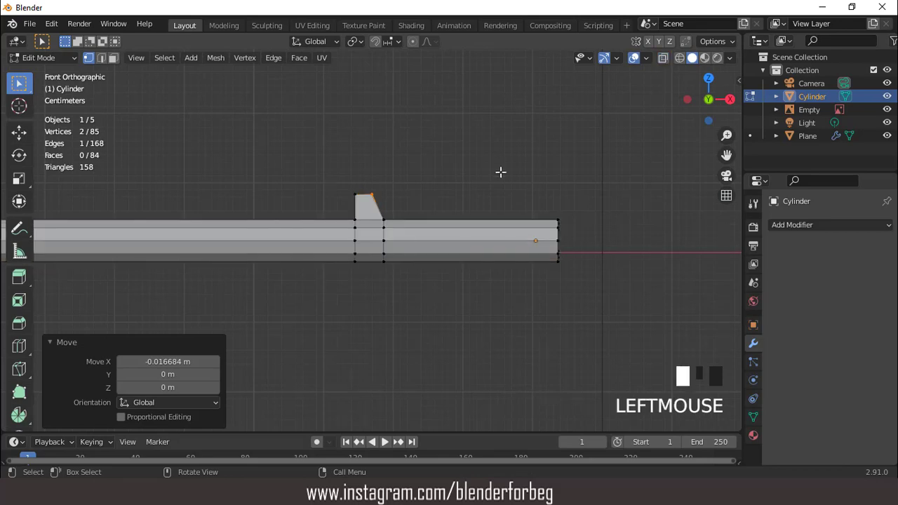
- Leave Edit Mode and examine the barrel with its front sight and the scope area of the reference
scroll(487, 183, down, 11)
key(Tab)
middle_drag(438, 205, 421, 213)
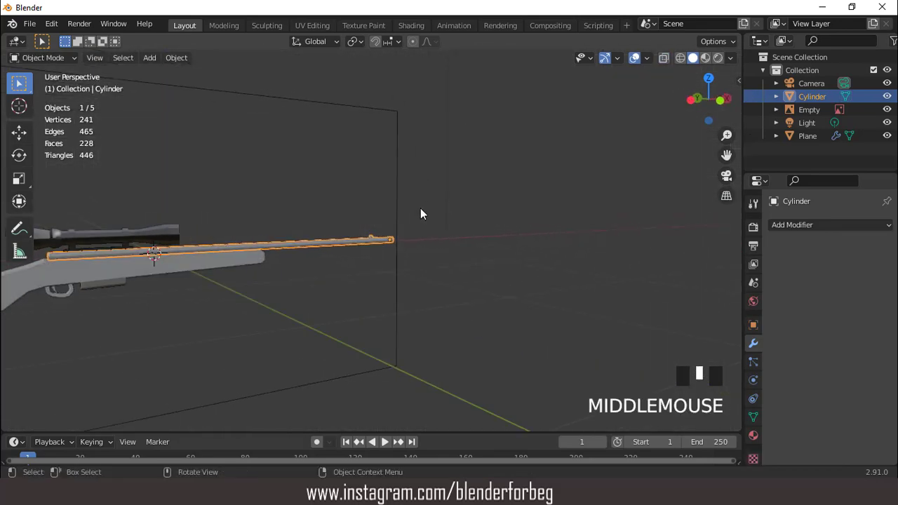
key(KP_1)
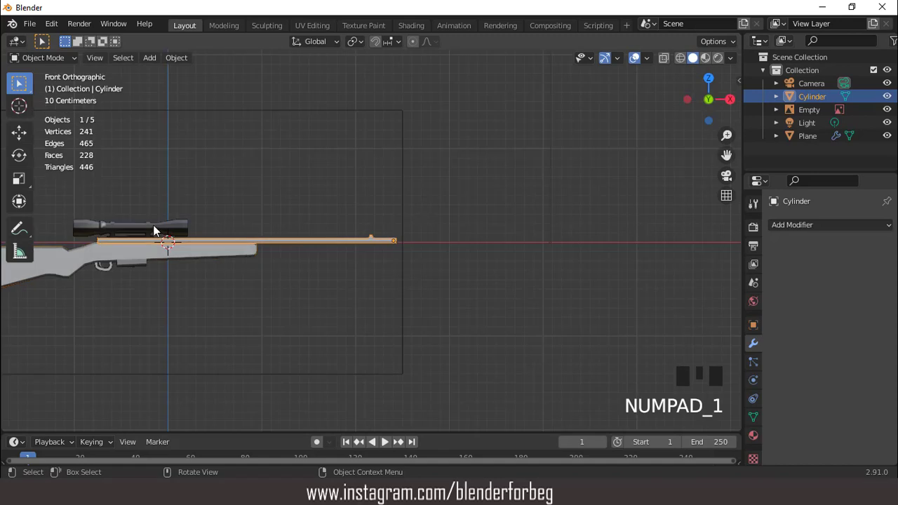
key(shift+b)
drag(146, 224, 164, 252)
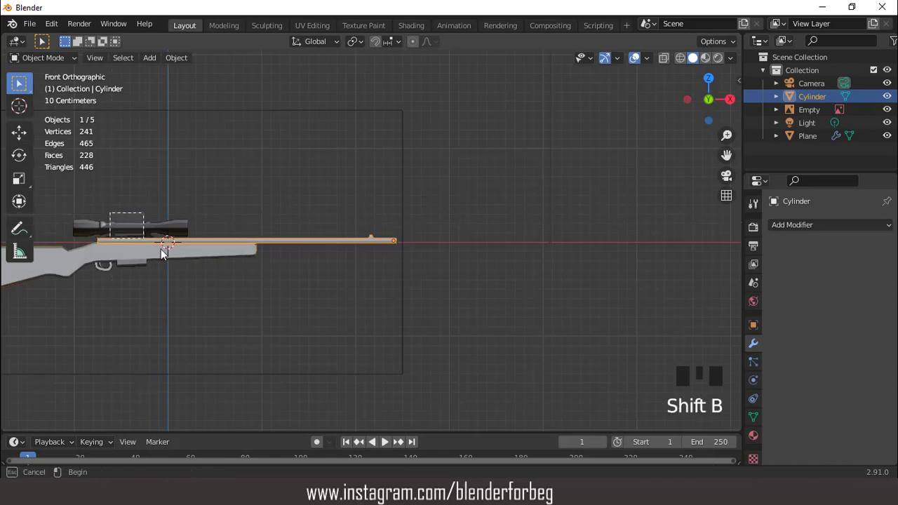
scroll(230, 252, down, 9)
middle_drag(254, 263, 324, 264)
scroll(323, 264, up, 2)
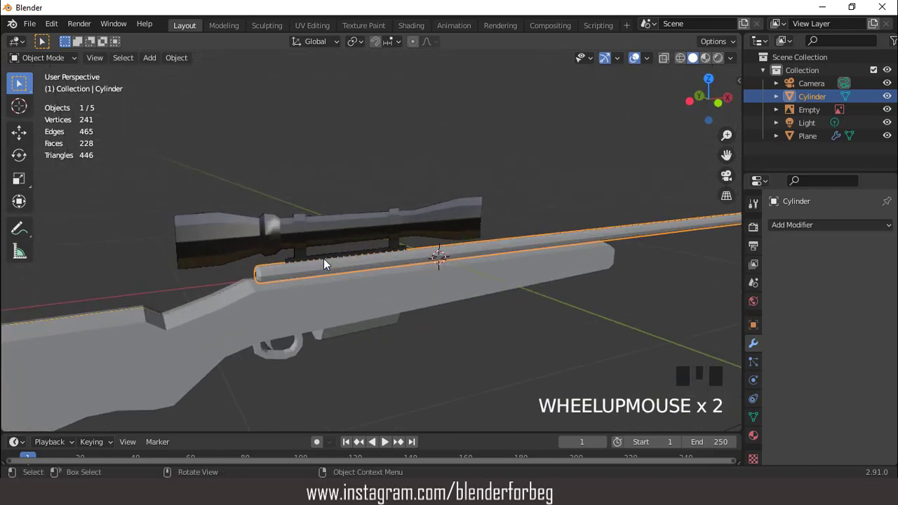
- Duplicate the edge loop at the barrel's rear end and raise the copy about 0.146 m along Z to the scope
key(KP_1)
scroll(323, 264, up, 3)
key(Tab)
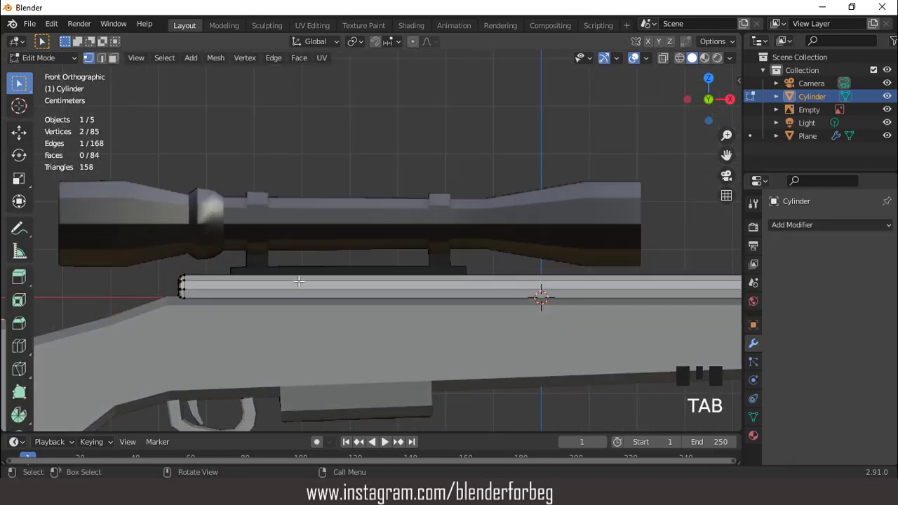
key(2)
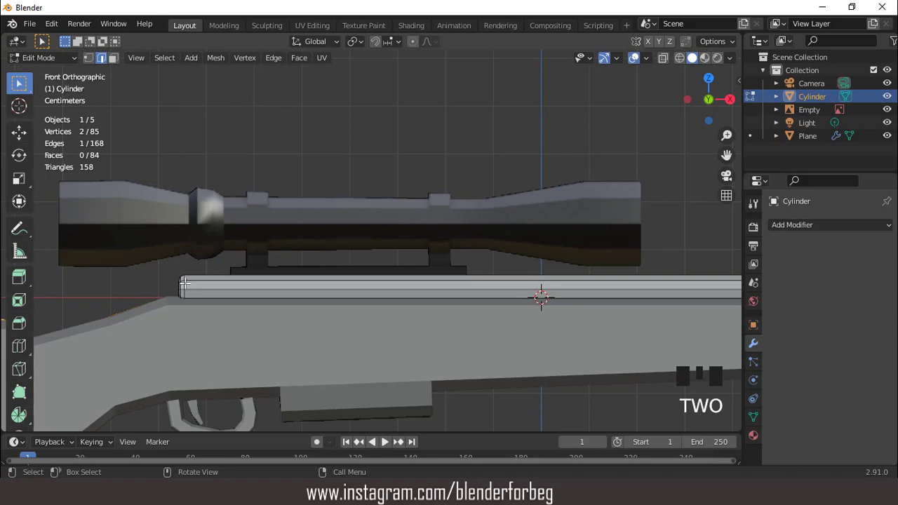
triple_click(184, 282)
scroll(219, 263, down, 2)
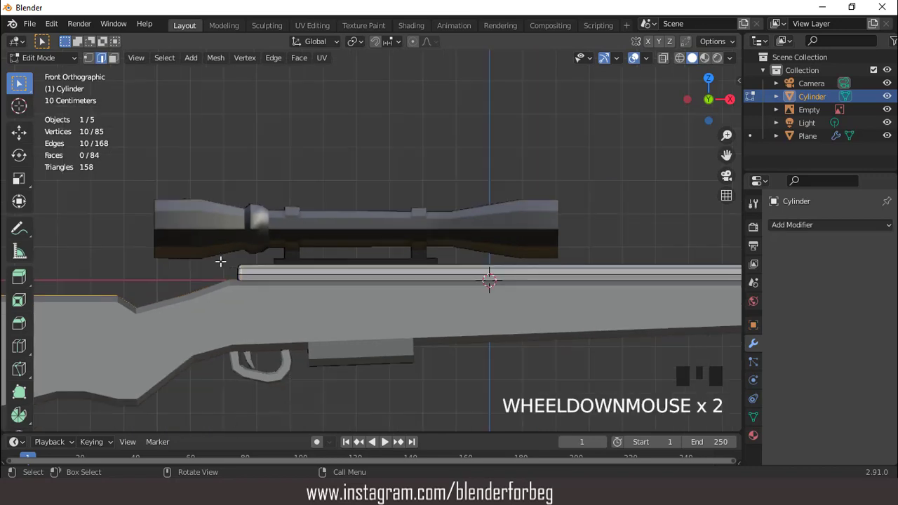
key(shift+d)
key(z)
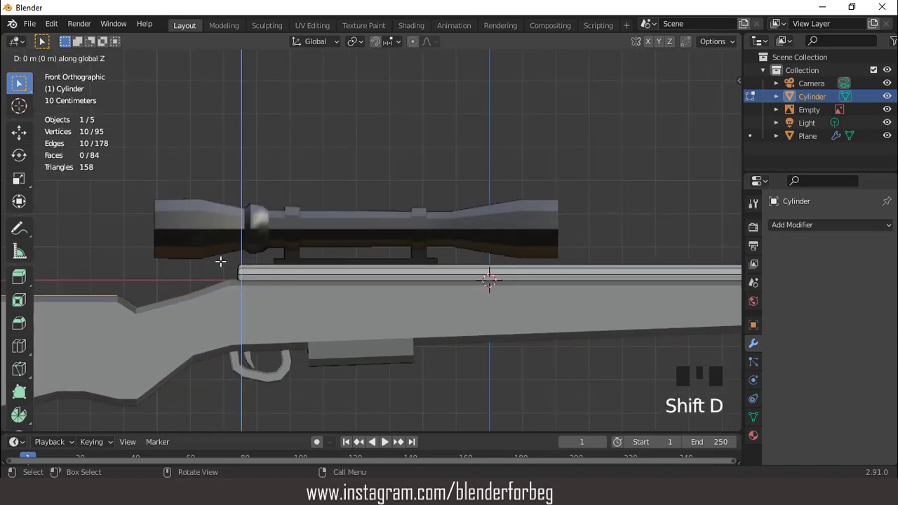
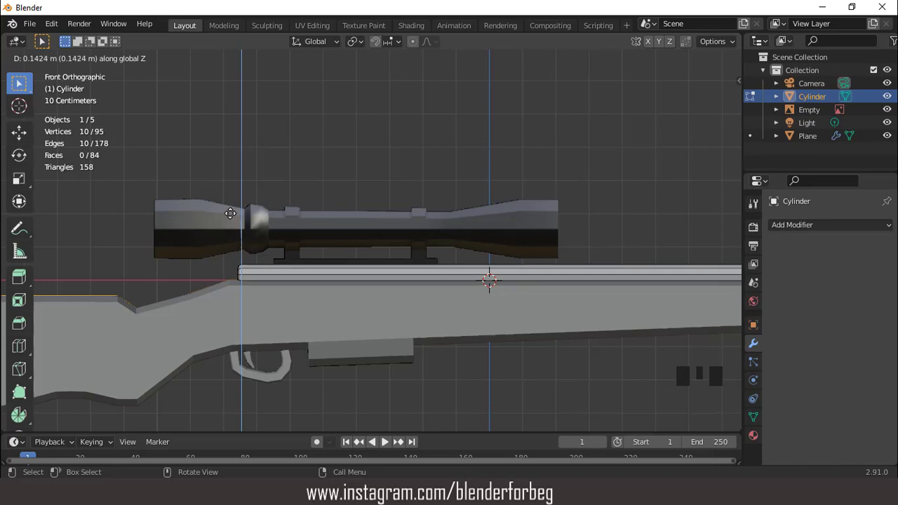
click(257, 202)
- Move the duplicated ring about -0.261 m along X to the scope's rear end and scale it by about 2.745
key(g)
key(x)
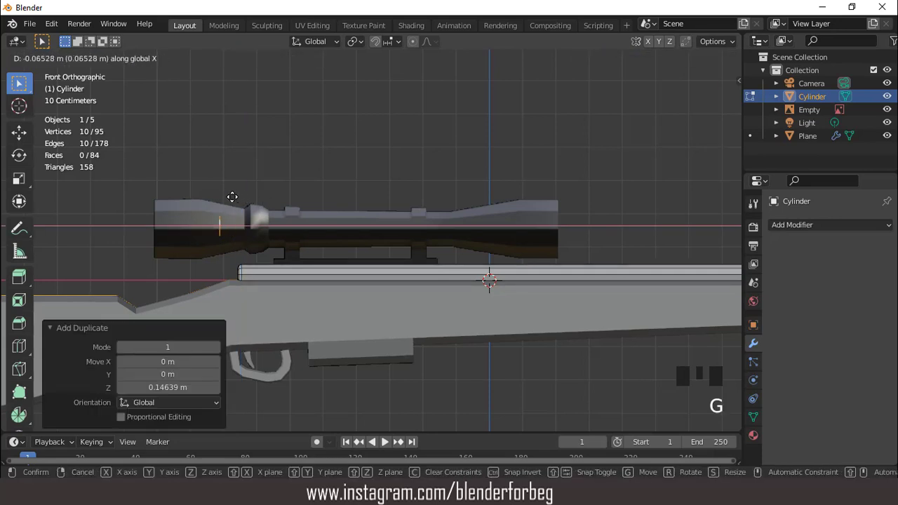
click(177, 196)
key(s)
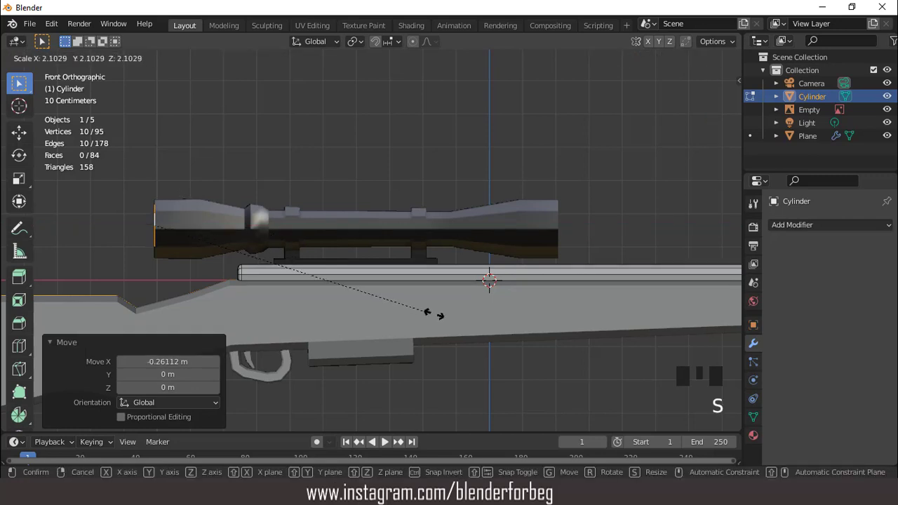
click(507, 338)
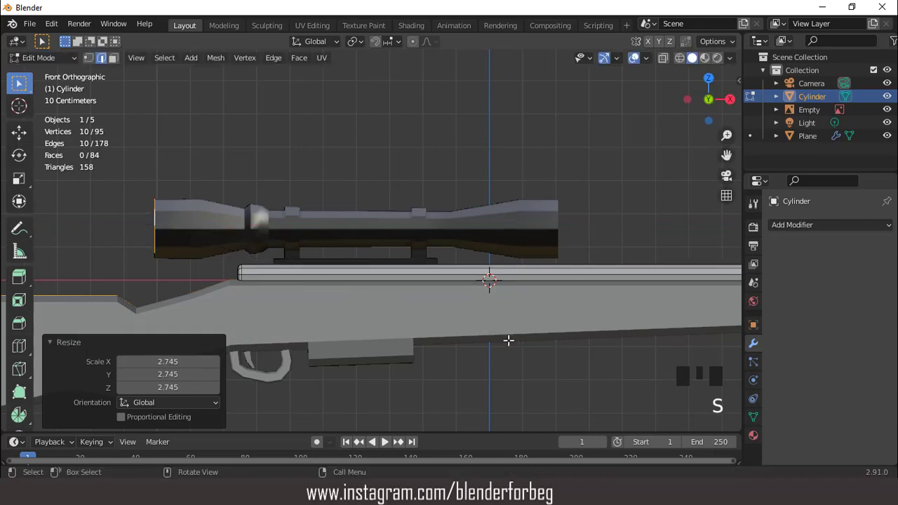
- Enlarge the ring by about 1.093 and lower it about 0.0067 m along Z to fit the scope's rear end
key(KP_Decimal)
key(s)
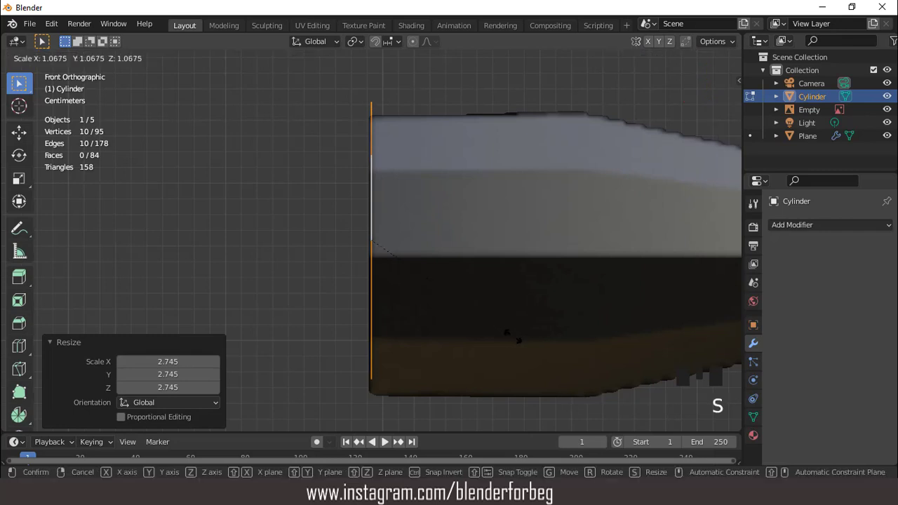
click(519, 340)
key(g)
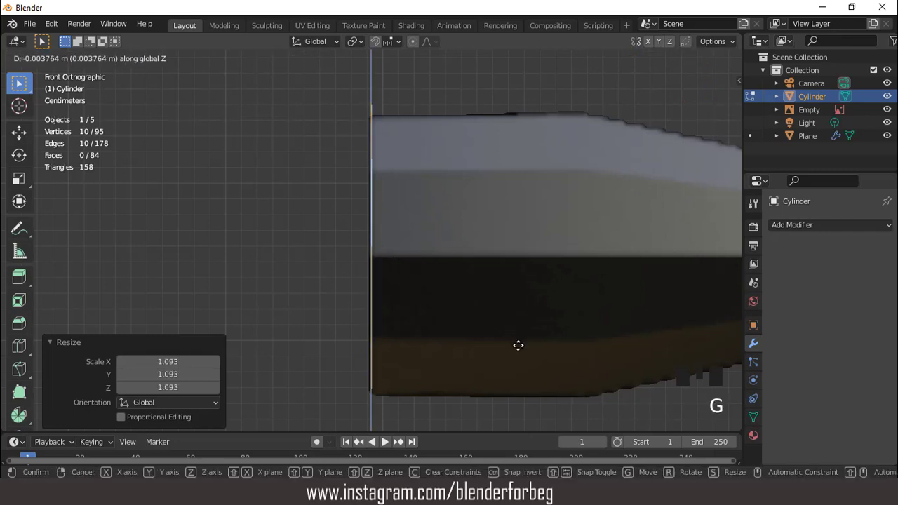
click(519, 348)
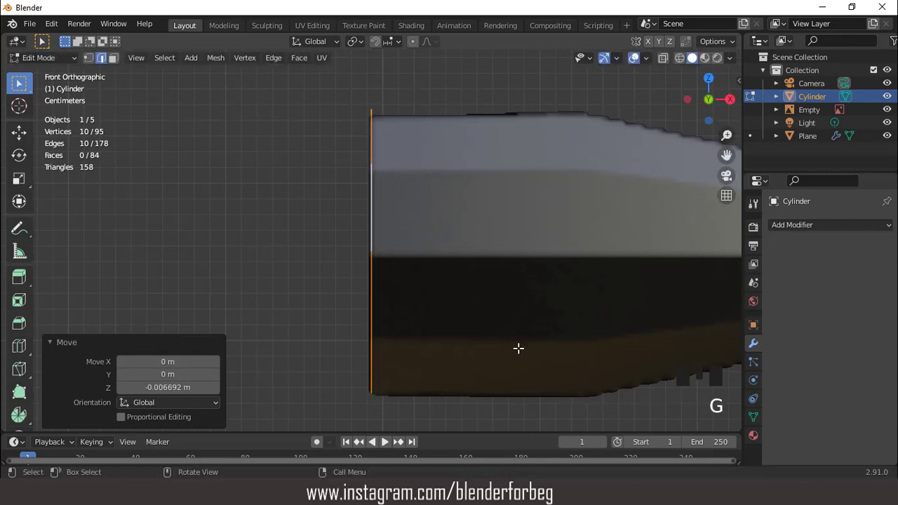
- Fine-tune the ring's position and scale it by about 0.974 to match the height of the scope's rear end
key(g)
click(519, 350)
key(s)
click(528, 369)
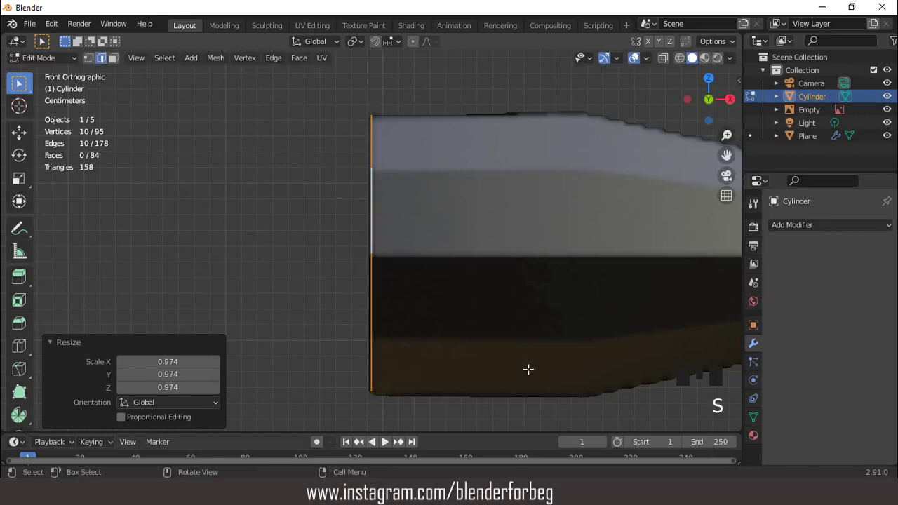
key(g)
key(z)
click(529, 369)
- Separate the selected scope ring from the barrel into its own object
scroll(447, 315, down, 8)
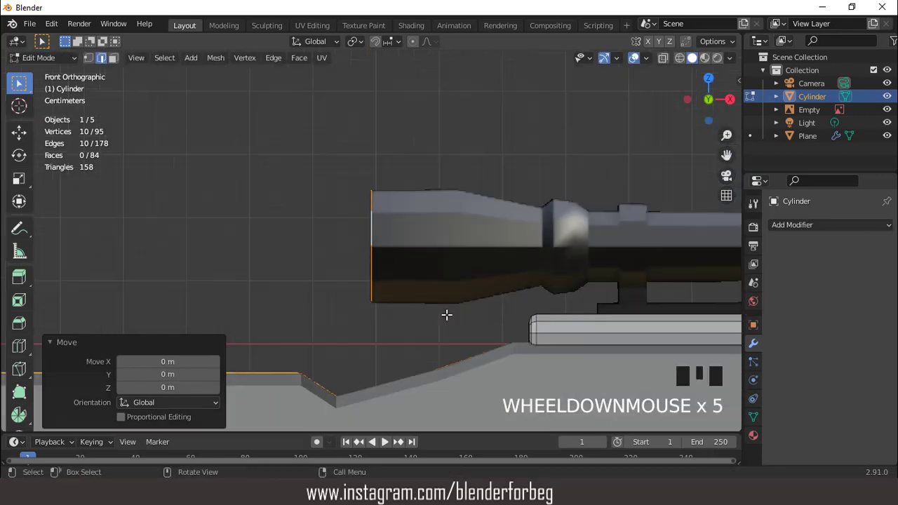
key(p)
click(400, 221)
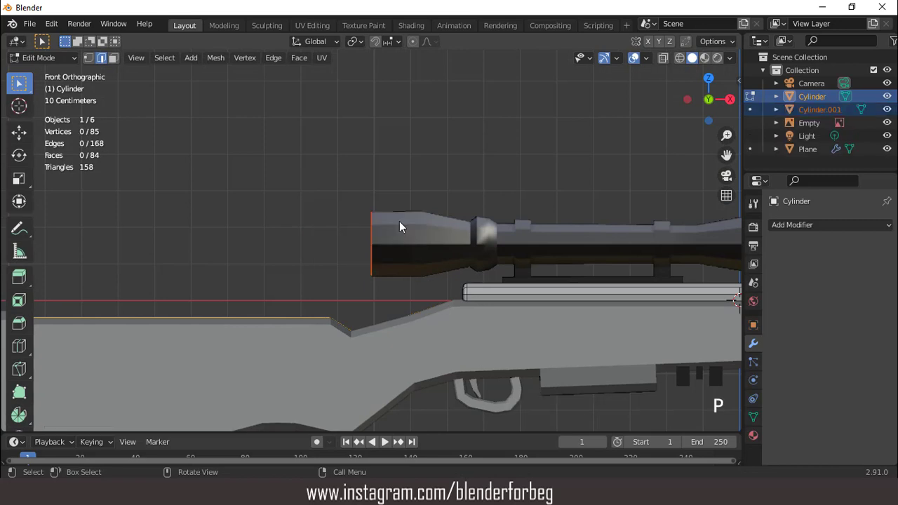
- Edit the separated scope ring and extrude it about 0.153 m along X to form the scope's straight rear section
key(Tab)
click(368, 231)
key(Tab)
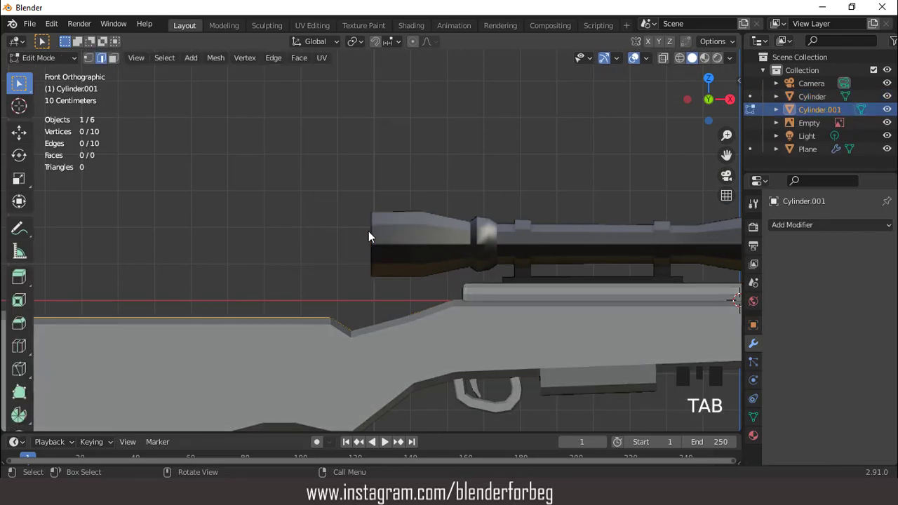
scroll(368, 231, down, 1)
key(e)
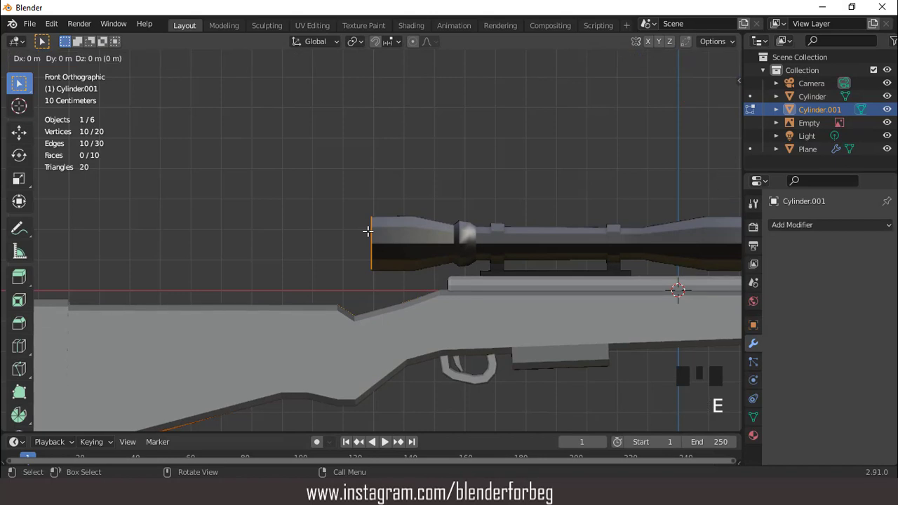
key(x)
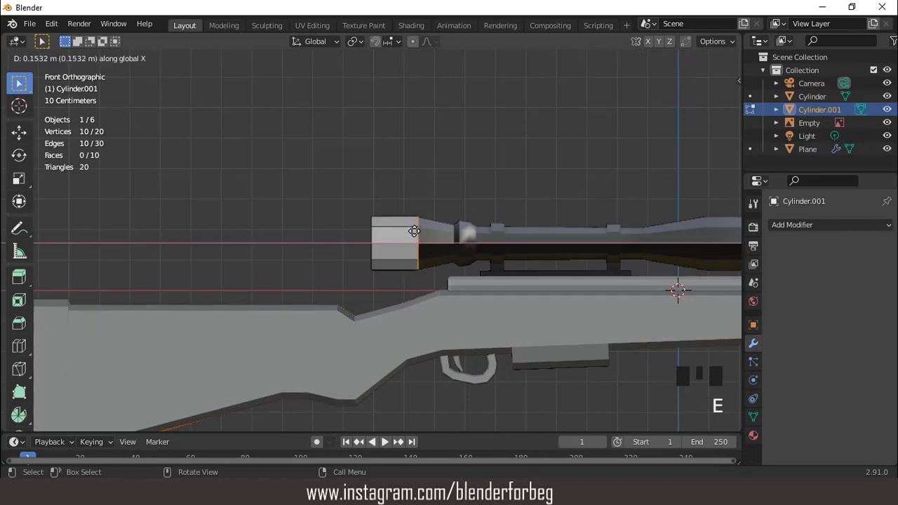
click(414, 231)
- Extrude the ring about 0.119 m further along X and scale it by 0.640 to taper the rear section
key(e)
key(x)
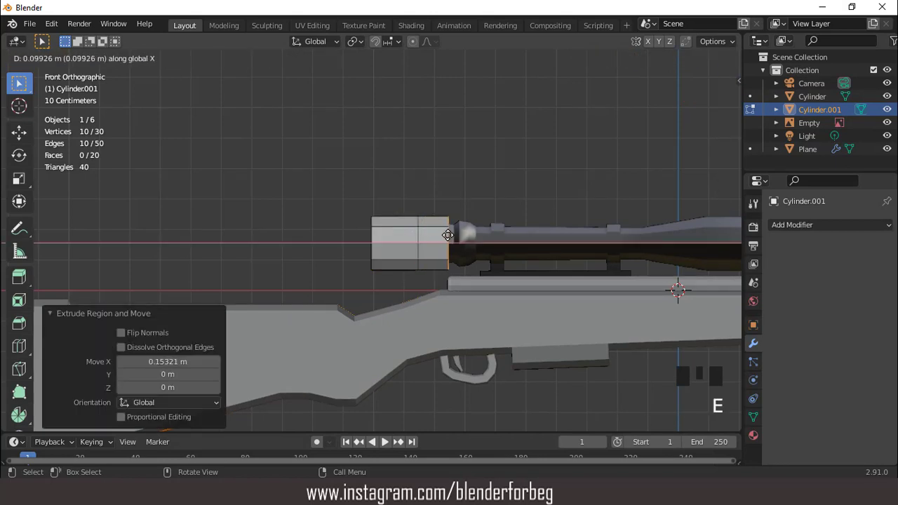
click(452, 234)
key(s)
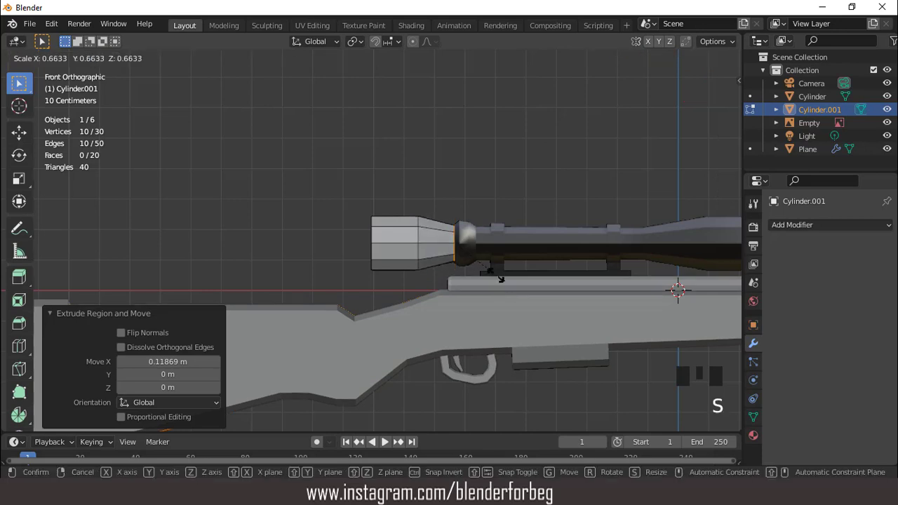
click(500, 256)
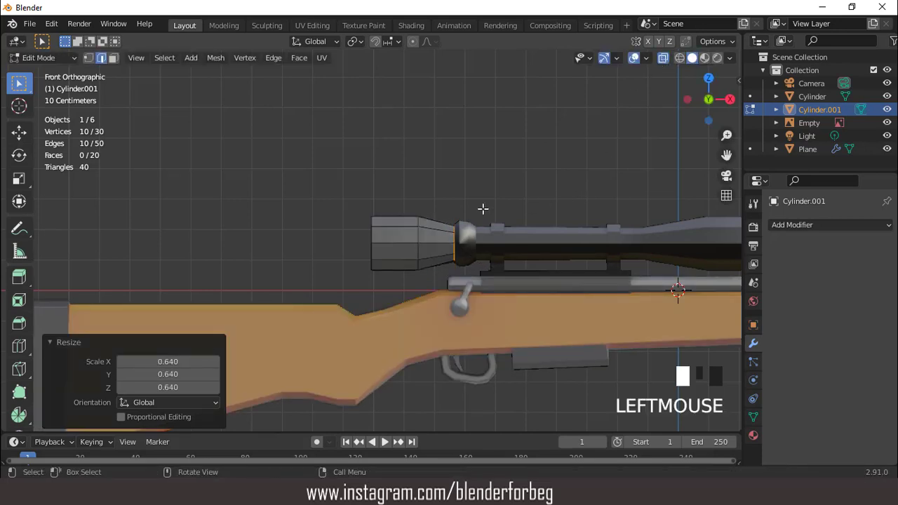
- Extrude the narrow end about 0.078 m along X and scale a centred loop cut there by 1.268 to form the collar
key(e)
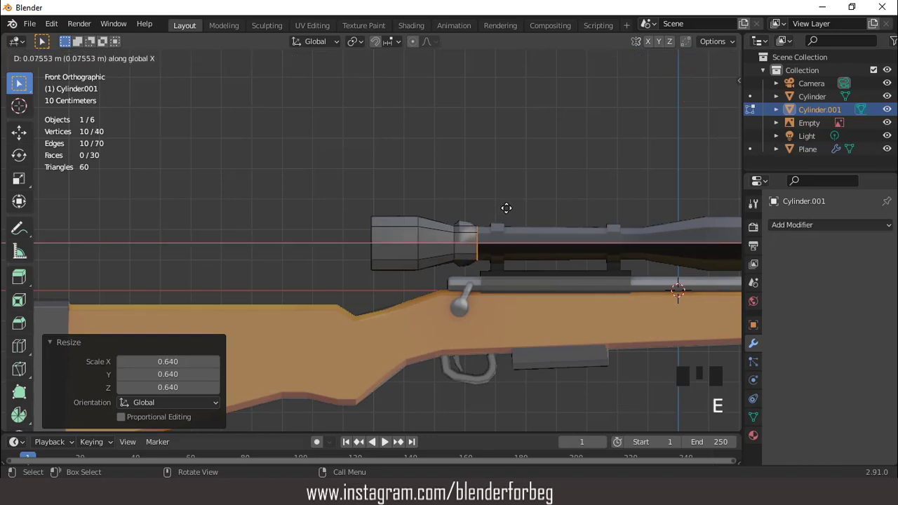
click(506, 208)
key(ctrl)
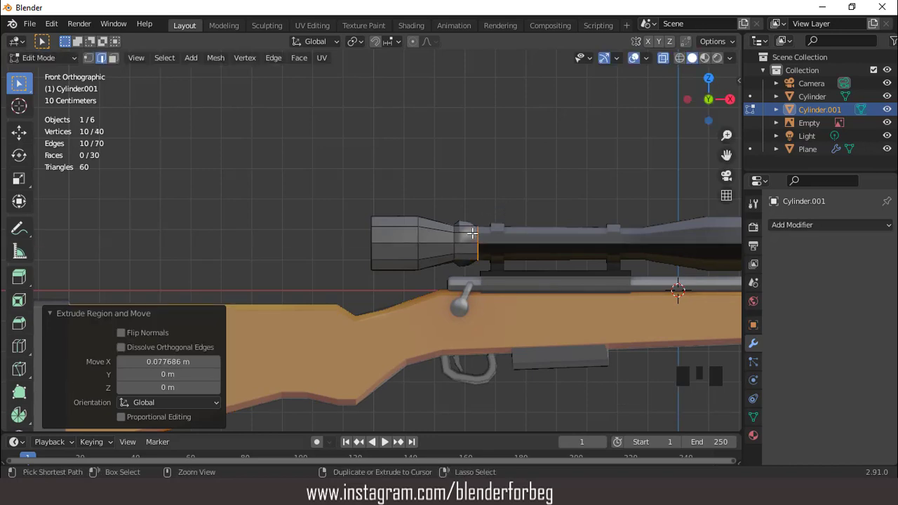
key(ctrl+r)
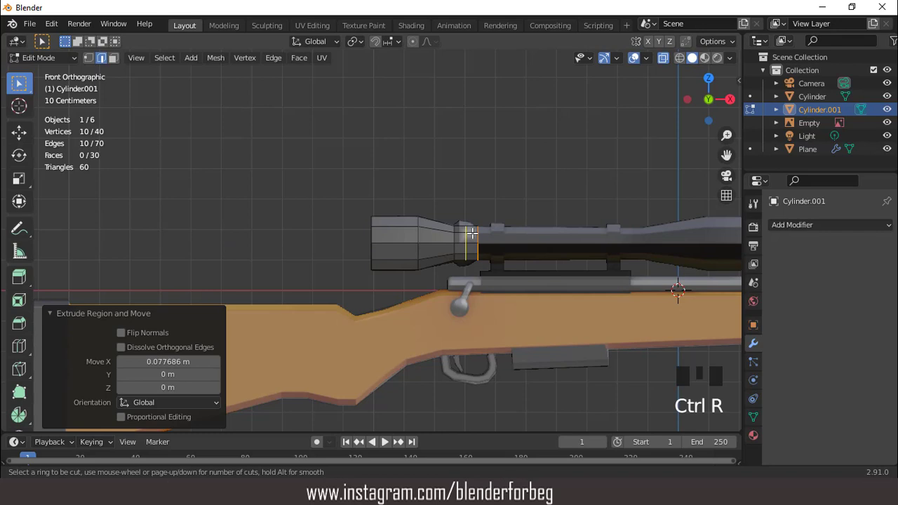
click(472, 233)
right_click(497, 249)
key(s)
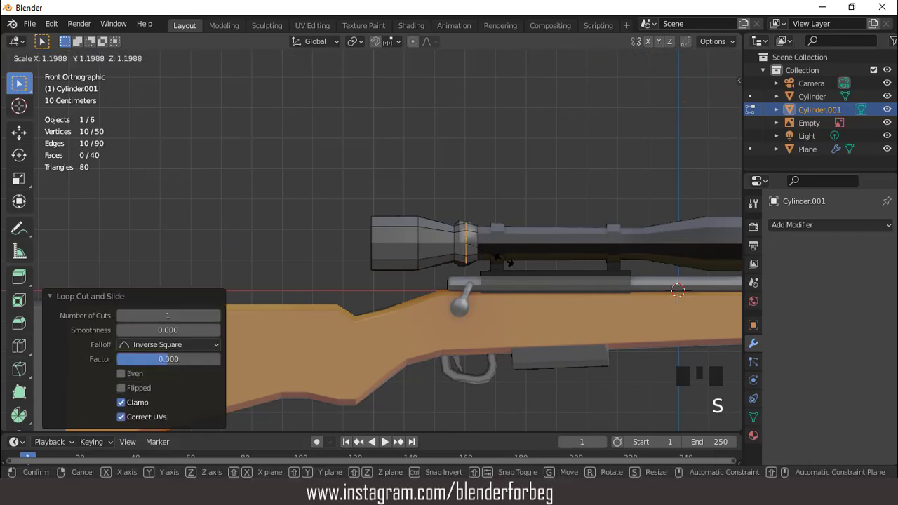
click(476, 242)
- Extrude the edge loop at the collar's front about 0.541 m along X to form the scope's main tube
click(477, 237)
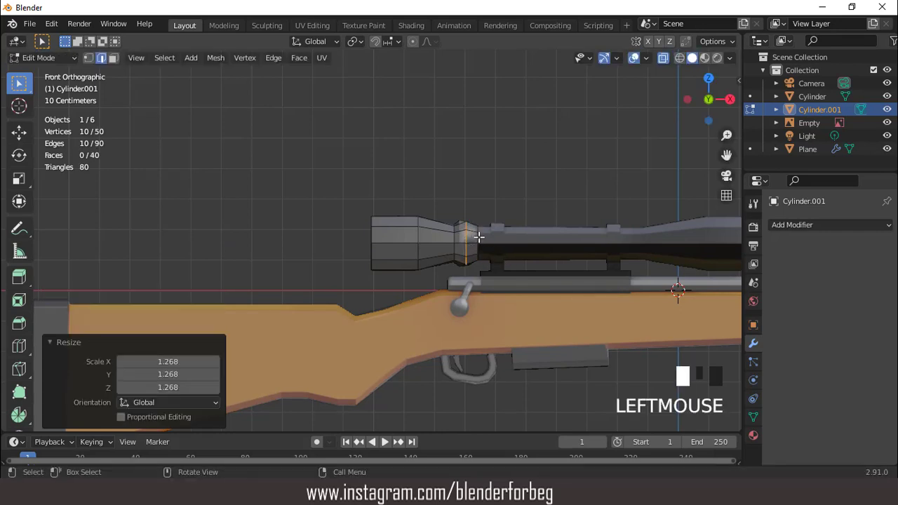
click(477, 237)
click(479, 237)
scroll(477, 228, down, 3)
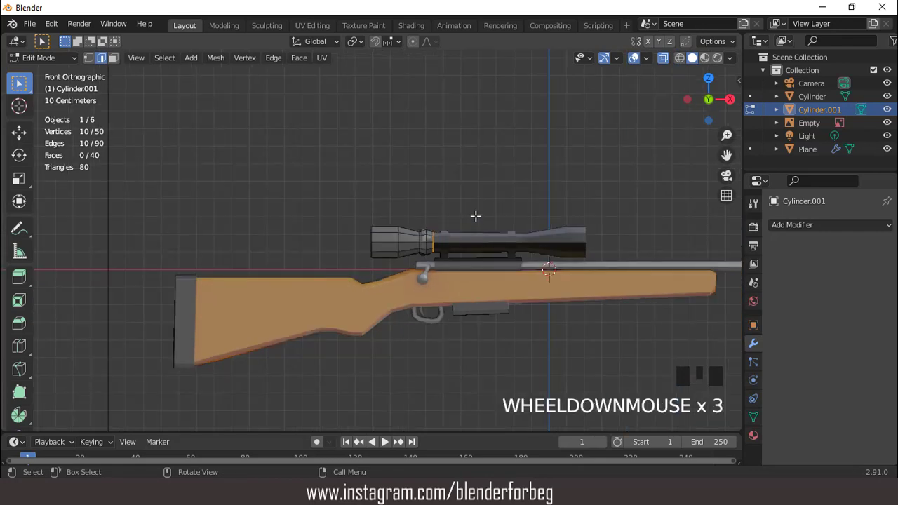
key(e)
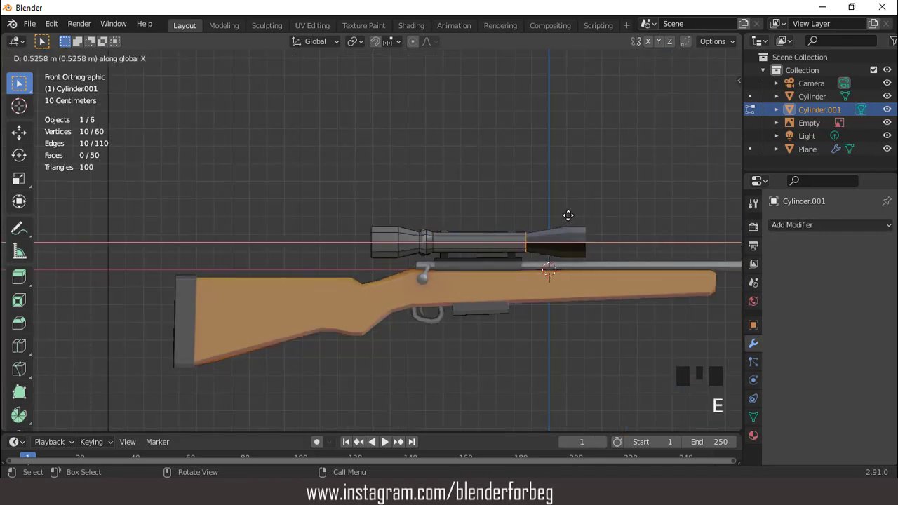
click(569, 216)
- Extrude the tube's front loop about 0.194 m along X, scale it by 1.554, and extrude it straight to the scope's front end
key(e)
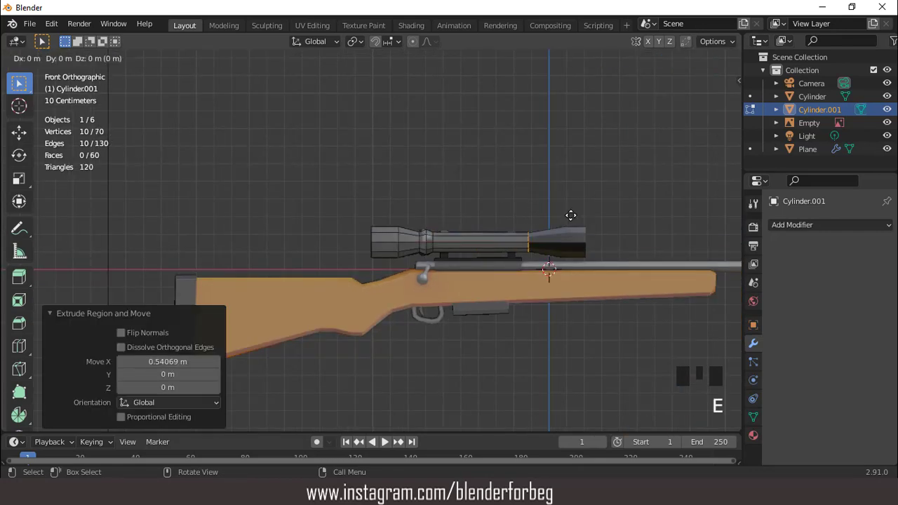
key(x)
click(604, 214)
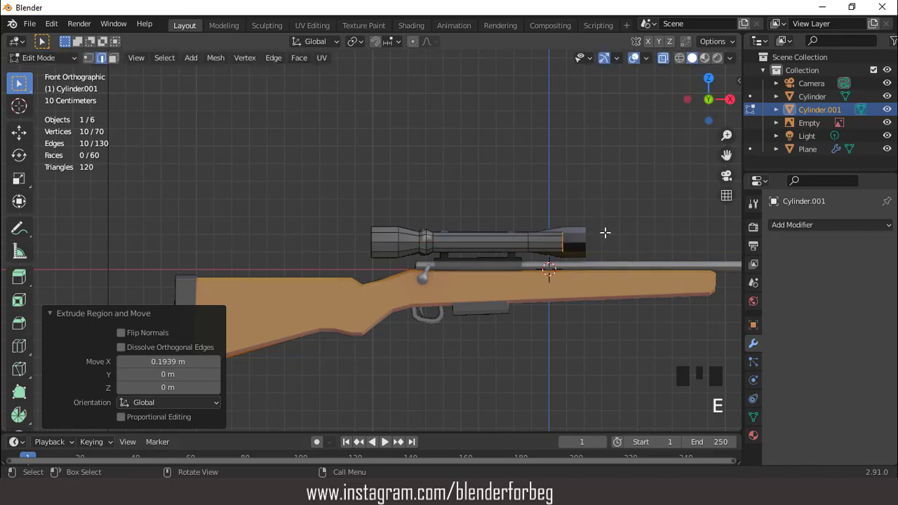
key(s)
click(629, 241)
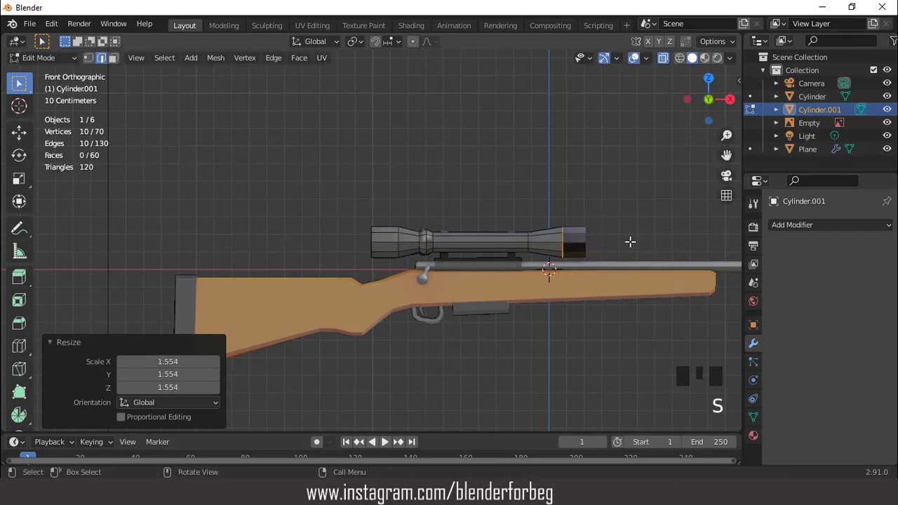
key(e)
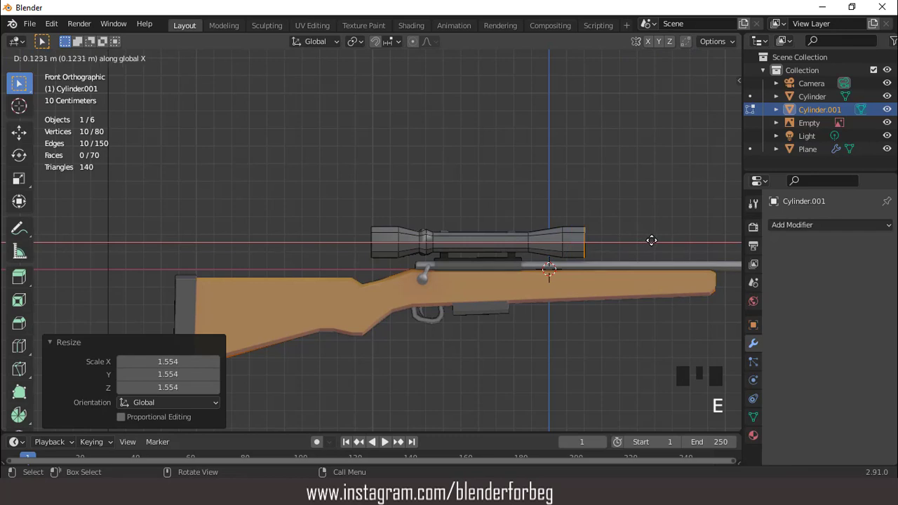
click(653, 241)
- Isolate the scope in local view with X-ray off and close its front opening with Grid Fill
middle_drag(652, 241, 506, 227)
key(KP_Divide)
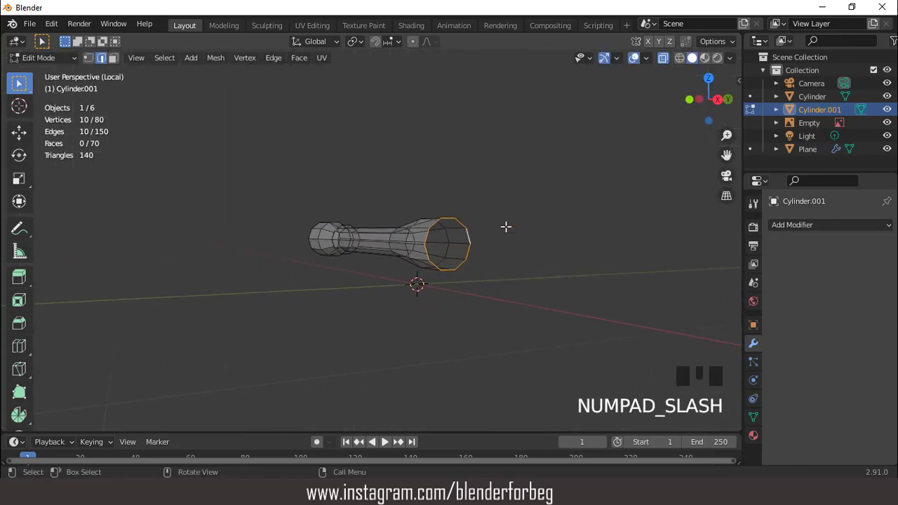
click(663, 60)
scroll(536, 170, up, 2)
click(299, 58)
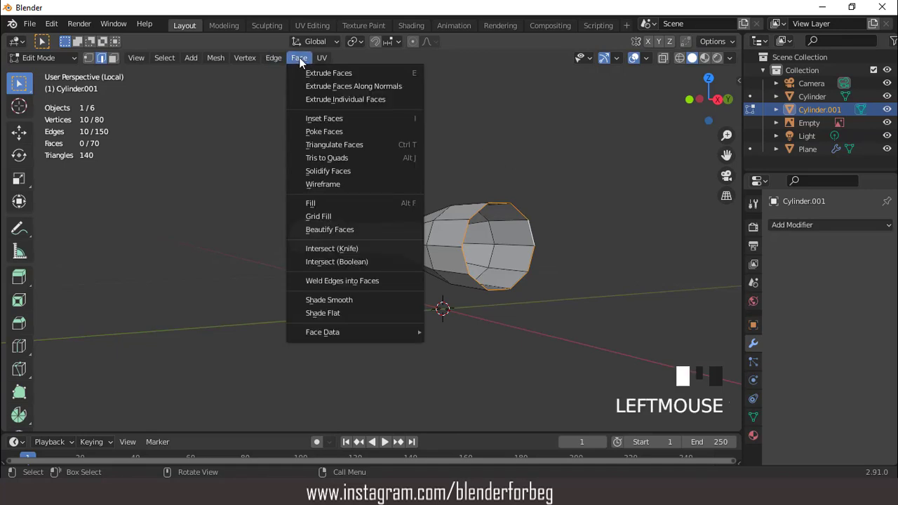
click(334, 217)
- Inset the front cap faces with a thickness of about 0.534 m and extrude them about 0.095 m inward
middle_drag(215, 181, 346, 262)
key(3)
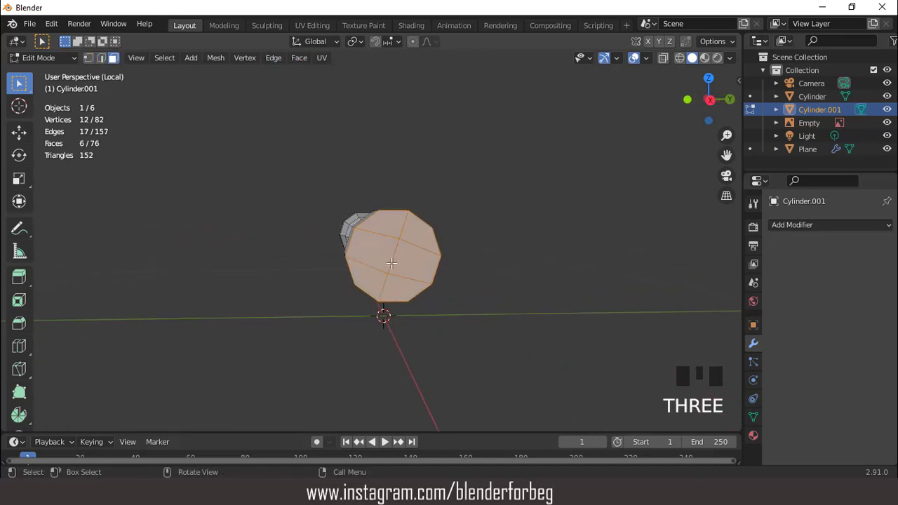
scroll(393, 264, up, 2)
key(i)
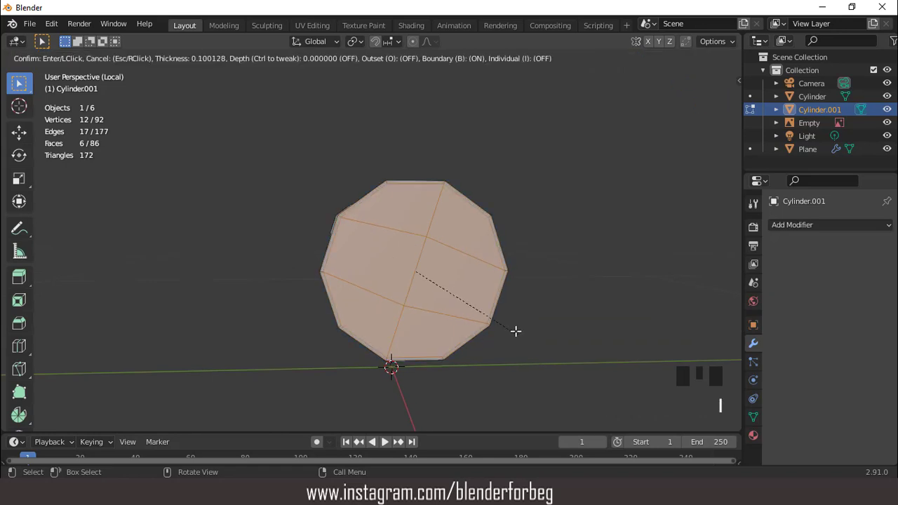
click(509, 324)
scroll(508, 323, down, 2)
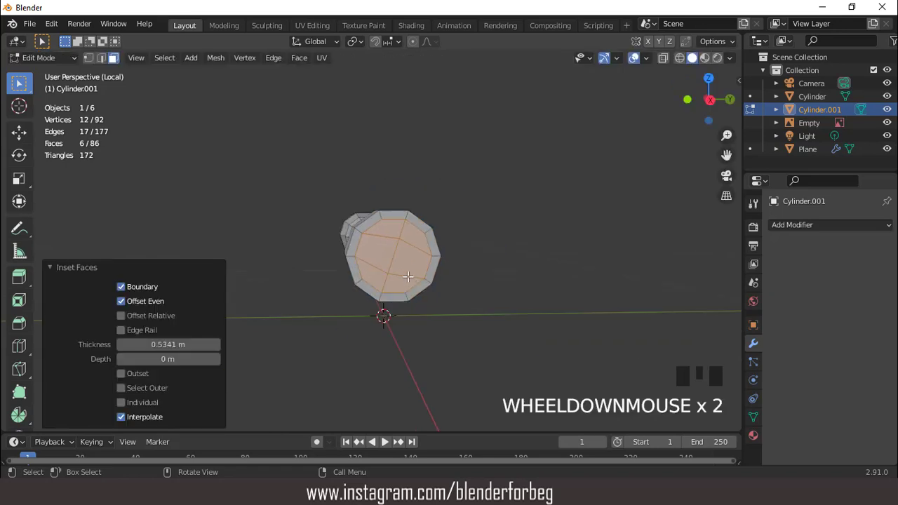
middle_drag(508, 323, 455, 293)
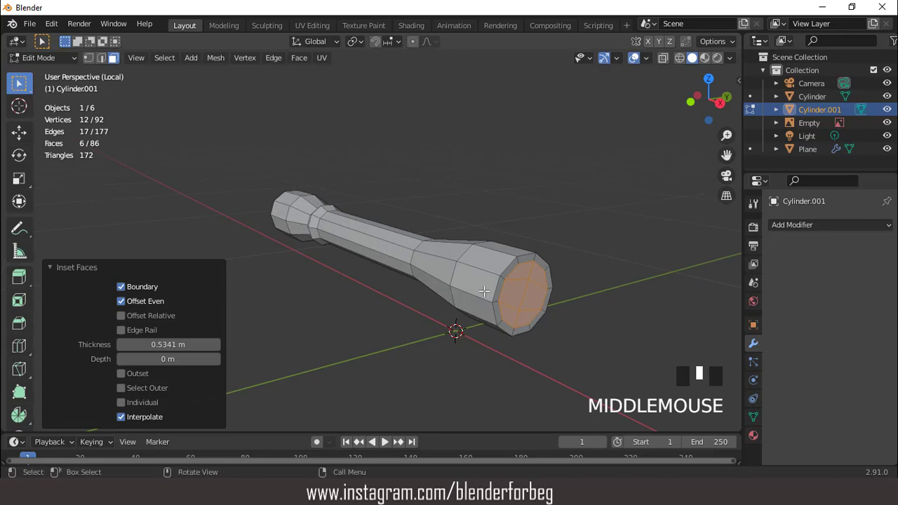
key(e)
click(455, 275)
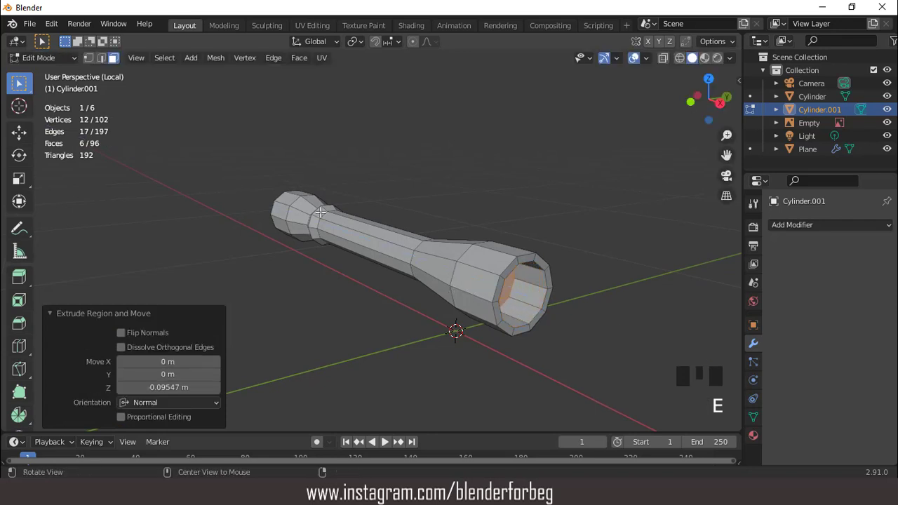
- Select the edge loop around the scope's open rear end and close it with Grid Fill
middle_drag(455, 275, 330, 219)
double_click(329, 218)
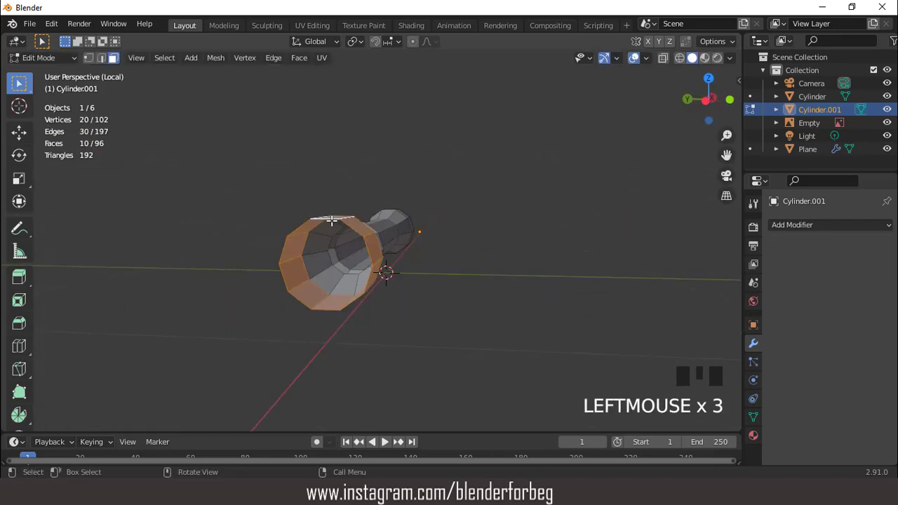
key(2)
double_click(330, 218)
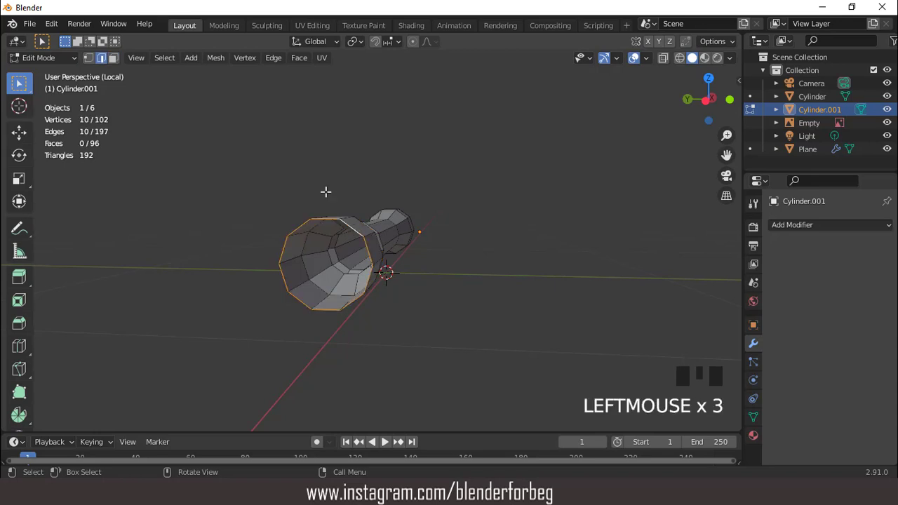
click(298, 57)
click(330, 217)
middle_drag(329, 216, 324, 216)
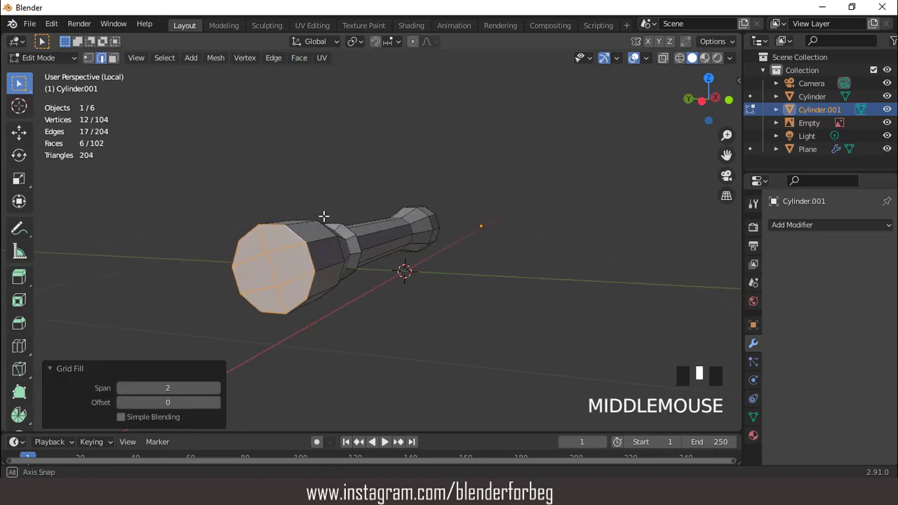
- Inset the rear cap faces with a thickness of about 0.679 m and extrude them about 0.043 m inward
key(3)
key(i)
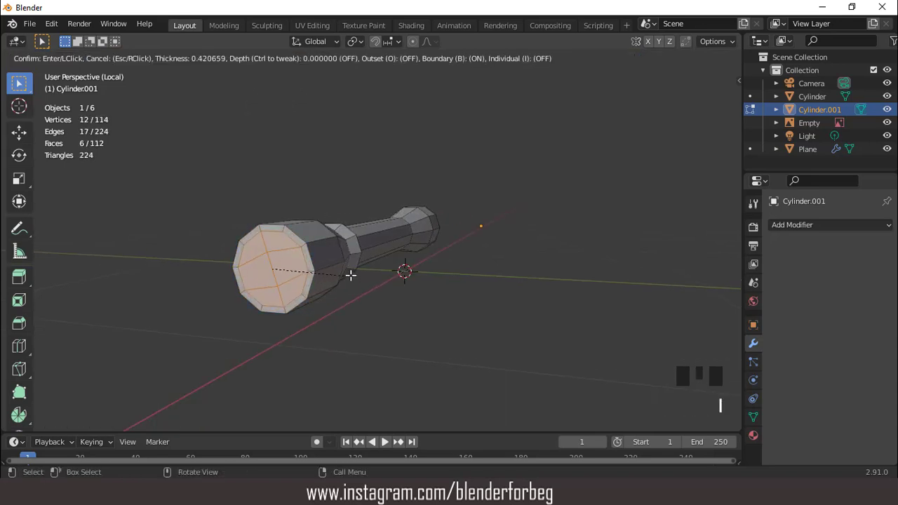
click(349, 274)
key(e)
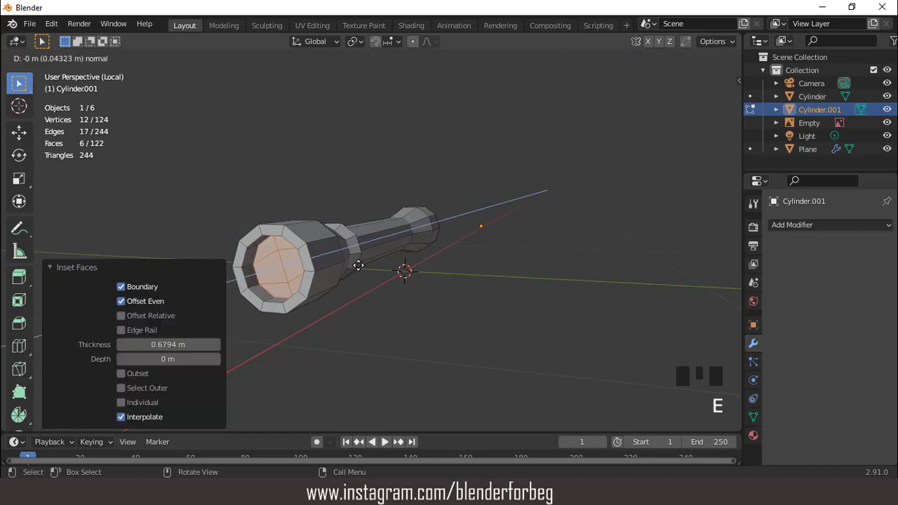
click(358, 265)
- Leave local view and frame the scope above the rifle in front orthographic view
scroll(361, 242, down, 3)
middle_drag(361, 242, 344, 245)
key(KP_Divide)
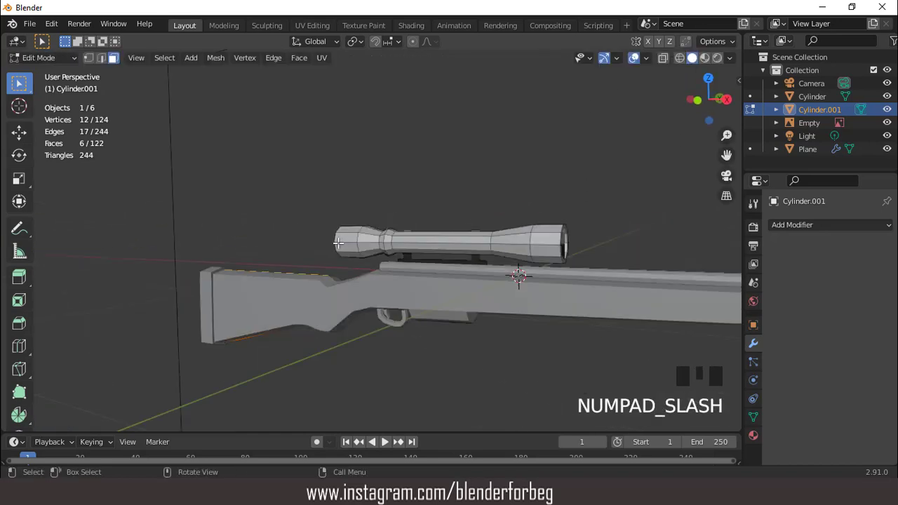
key(KP_1)
scroll(494, 234, up, 1)
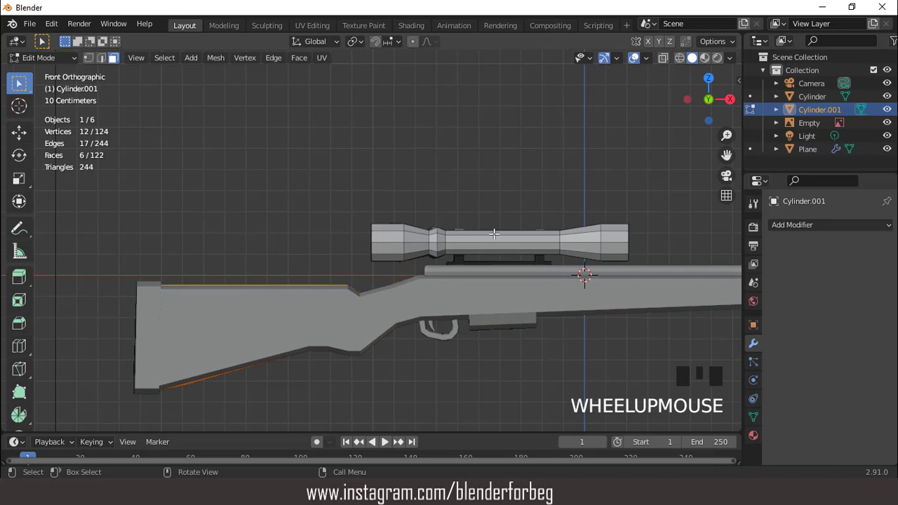
key(KP_Decimal)
scroll(491, 231, down, 11)
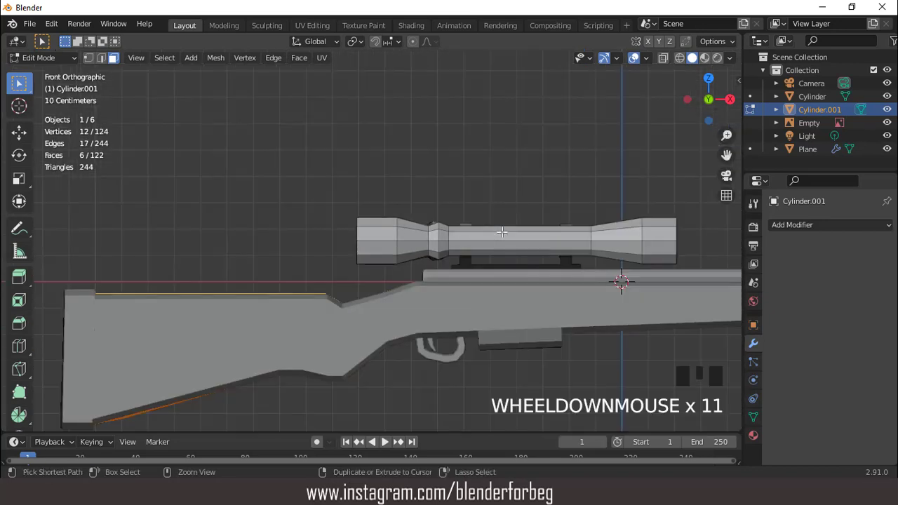
scroll(501, 230, up, 4)
key(ctrl+KP_6)
key(ctrl+KP_6)
key(ctrl+KP_6)
key(ctrl+KP_6)
key(ctrl+KP_6)
key(ctrl+KP_6)
key(ctrl+KP_6)
key(ctrl+KP_6)
key(ctrl+KP_6)
key(ctrl+KP_6)
key(ctrl+KP_6)
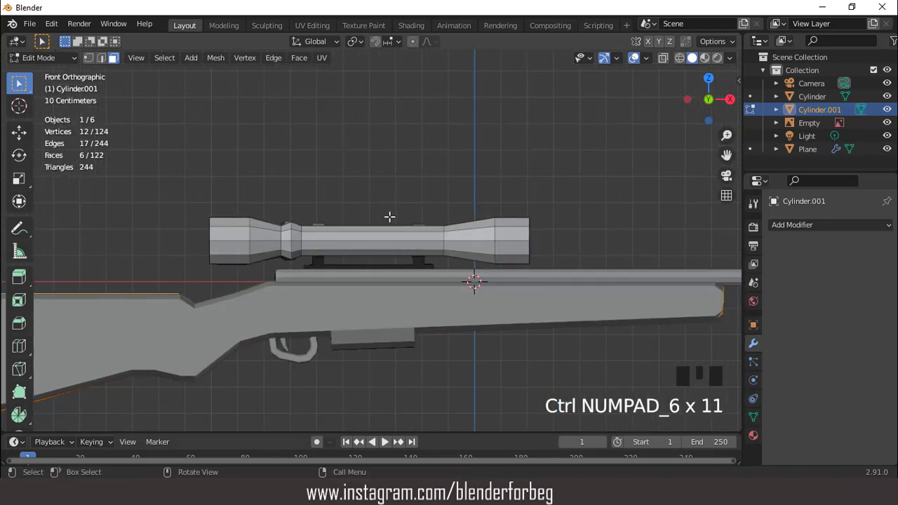
scroll(389, 217, up, 1)
- Add two loop cuts around the scope tube above the mount posts, slid to factors of about -0.643 and 0.717
key(ctrl+r)
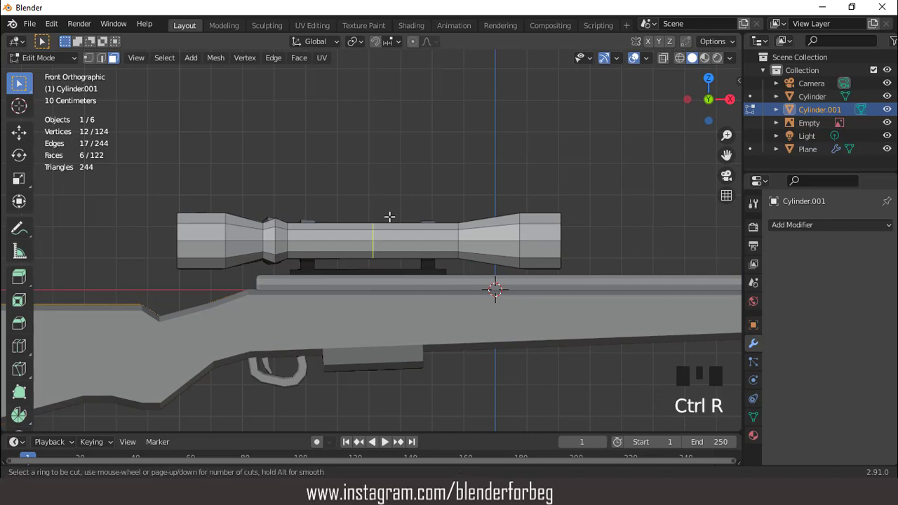
click(389, 217)
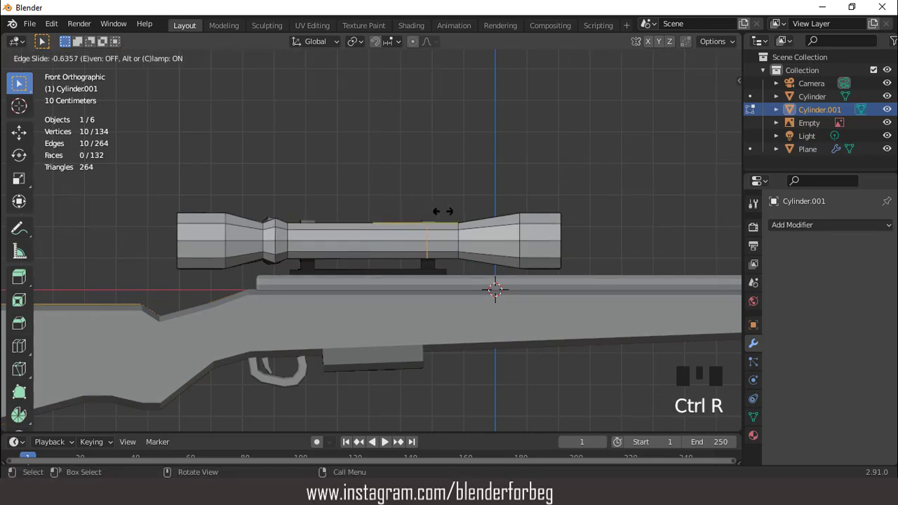
click(443, 211)
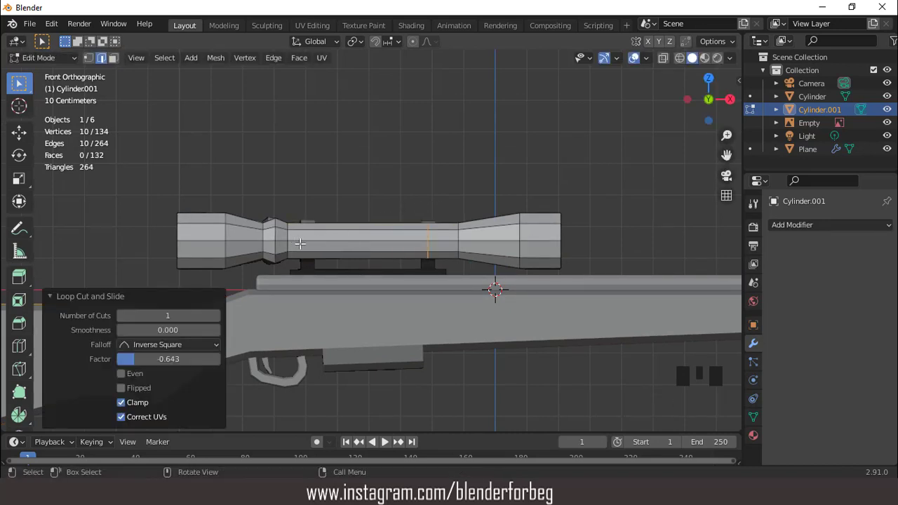
key(ctrl+r)
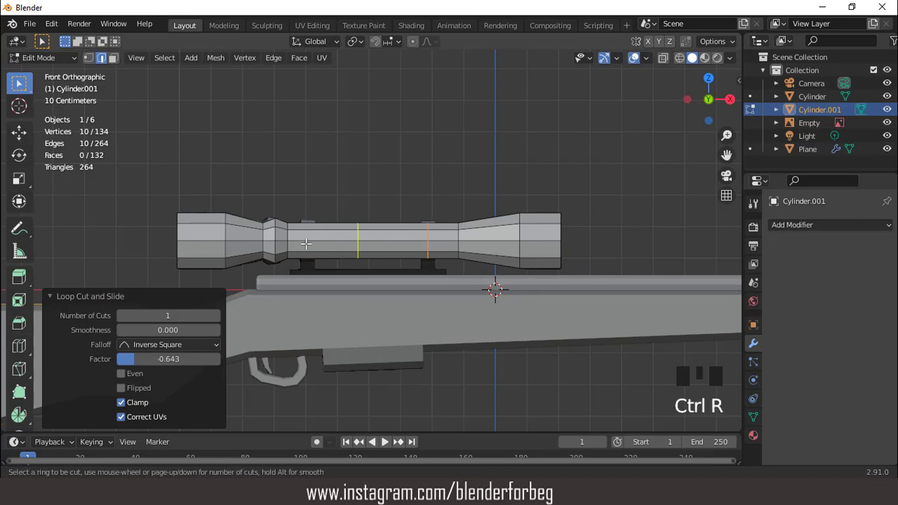
click(306, 244)
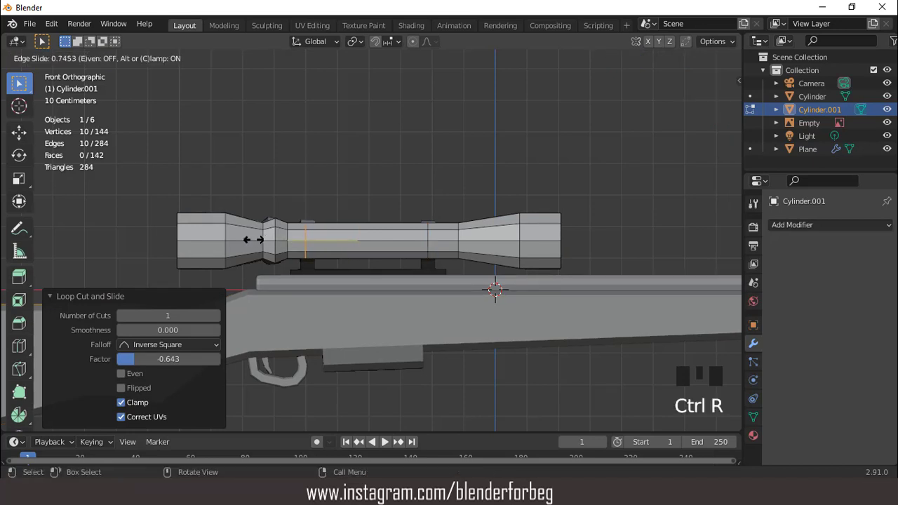
click(256, 240)
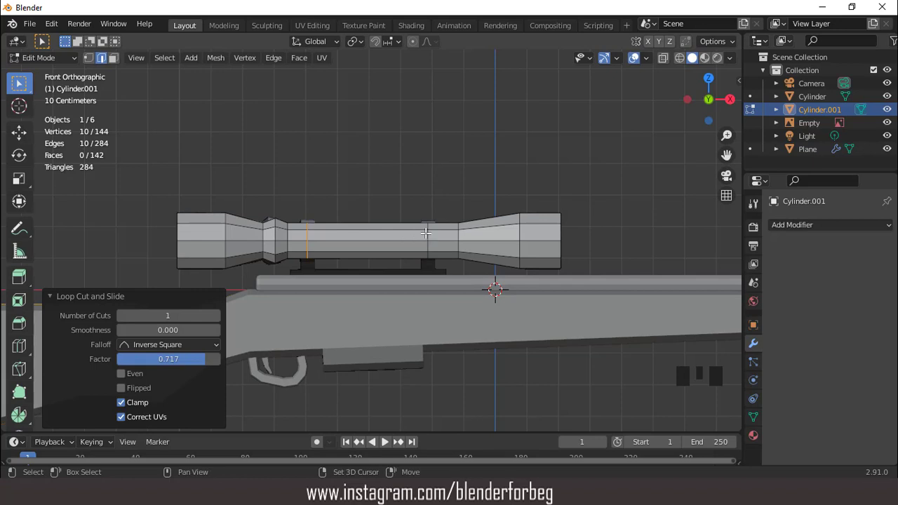
- Select both new edge loops and bevel them into bands with one segment and a width of about 0.64 m
shift+click(428, 236)
shift+click(428, 235)
shift+click(428, 236)
key(ctrl+b)
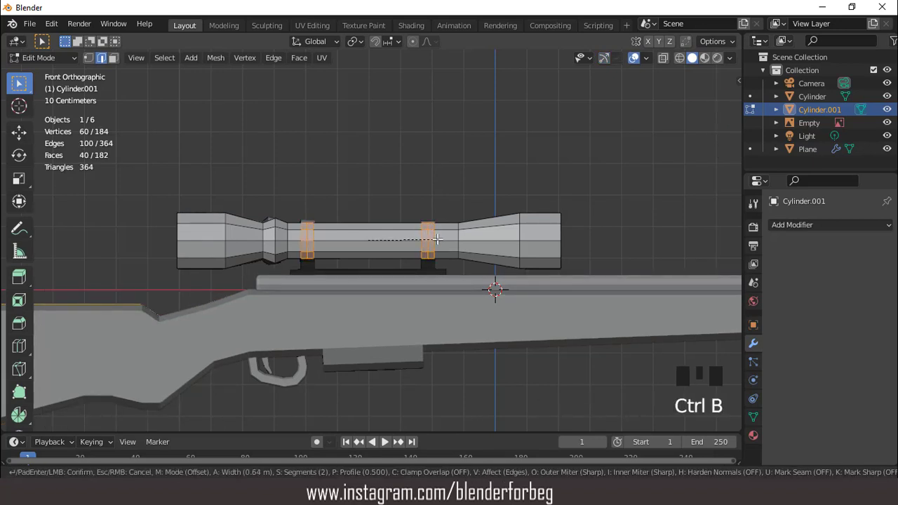
click(437, 239)
click(122, 231)
- Select the underside face of each scope band and extrude both about 0.033 m downward as mount posts
mouse_move(435, 242)
middle_down()
mouse_move(456, 239)
mouse_move(433, 236)
middle_up()
scroll(432, 235, up, 2)
key(3)
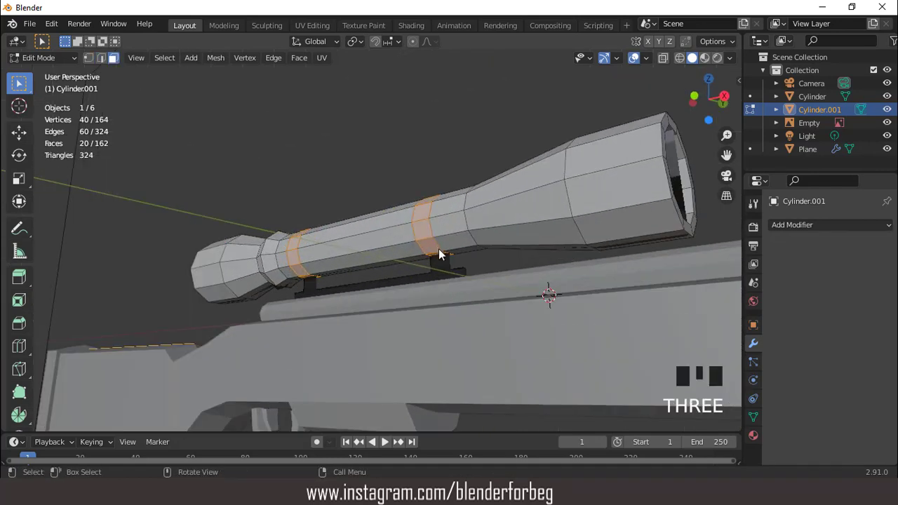
click(438, 253)
shift+click(305, 276)
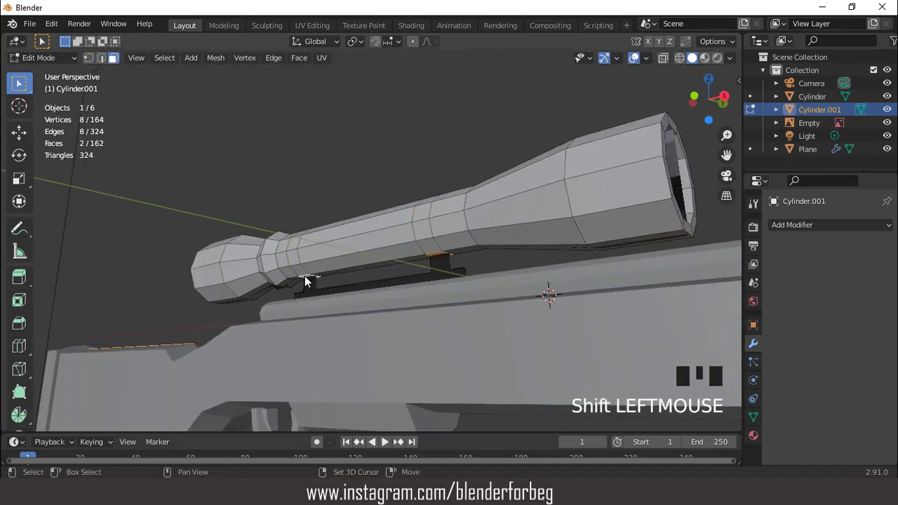
middle_drag(333, 266, 333, 266)
key(KP_1)
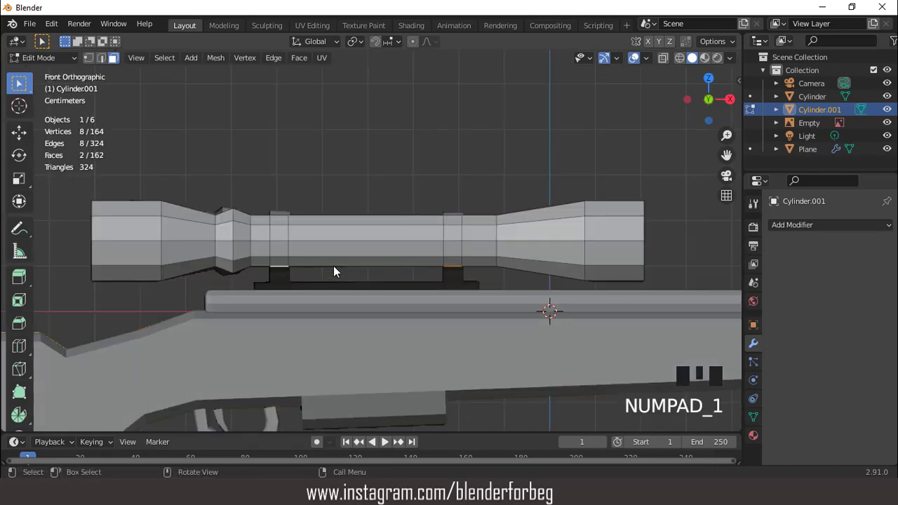
scroll(430, 223, down, 2)
key(e)
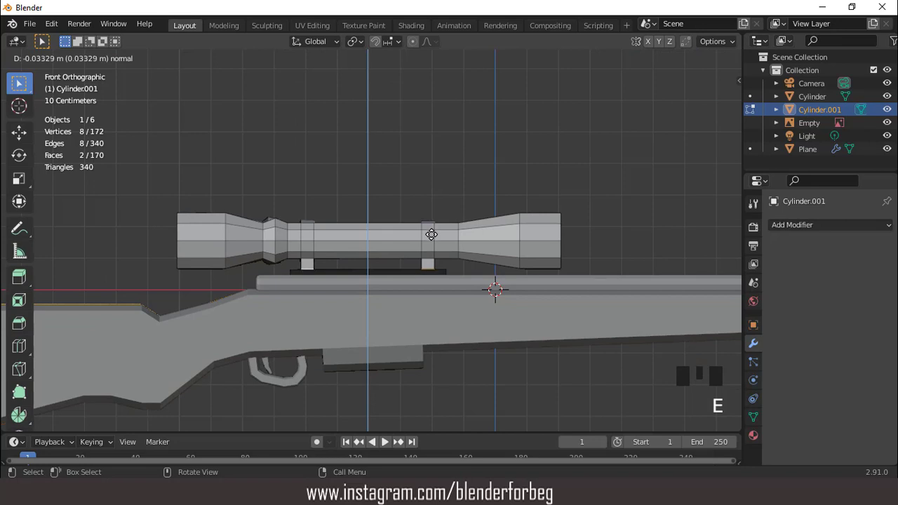
click(431, 235)
- Duplicate the tube's underside face between the two posts and move the copy about 0.037 m down along Z
mouse_move(382, 228)
middle_down()
mouse_move(382, 191)
mouse_move(385, 234)
middle_up()
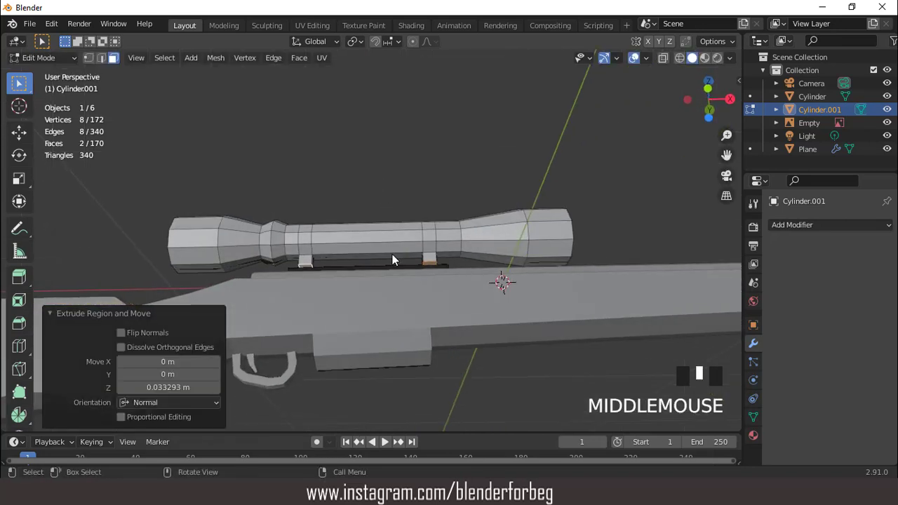
click(392, 257)
key(KP_1)
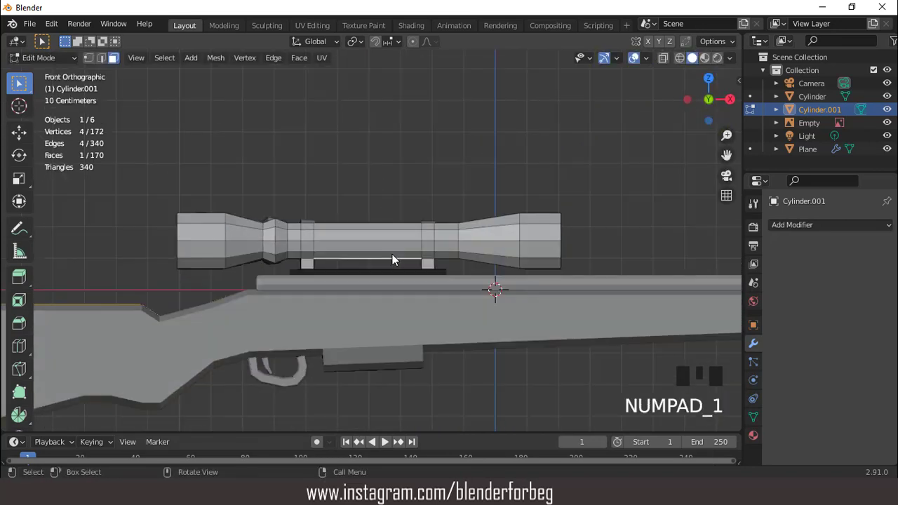
key(shift+d)
key(z)
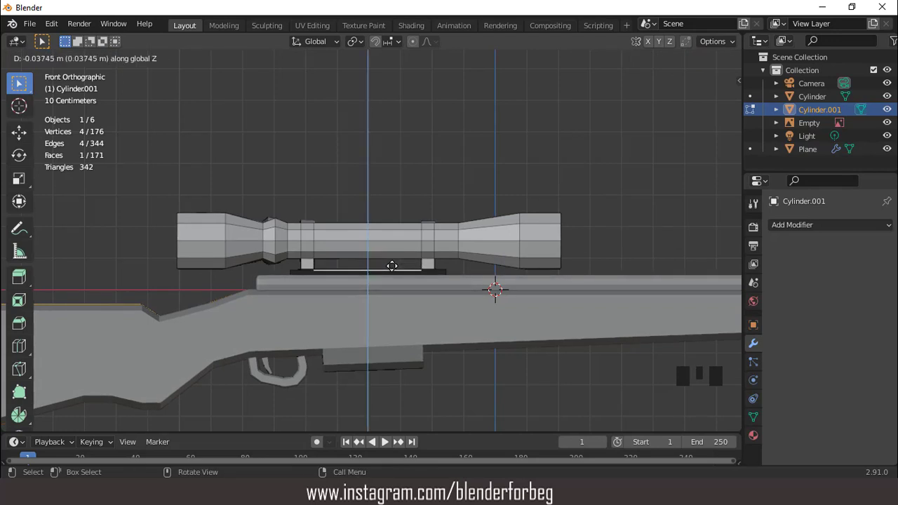
click(392, 272)
- Scale the duplicated face by about 1.42 along X and about 3.659 along Y
key(s)
key(x)
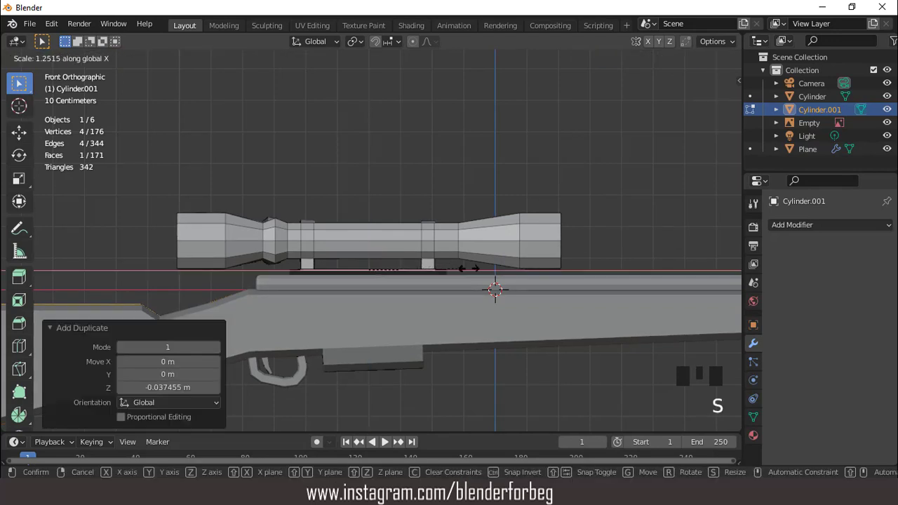
click(370, 245)
middle_drag(370, 245, 416, 295)
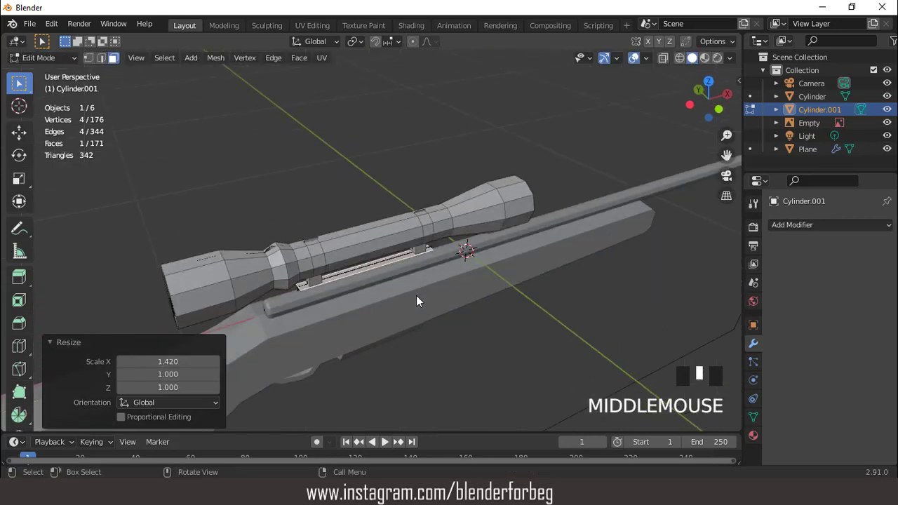
key(s)
key(y)
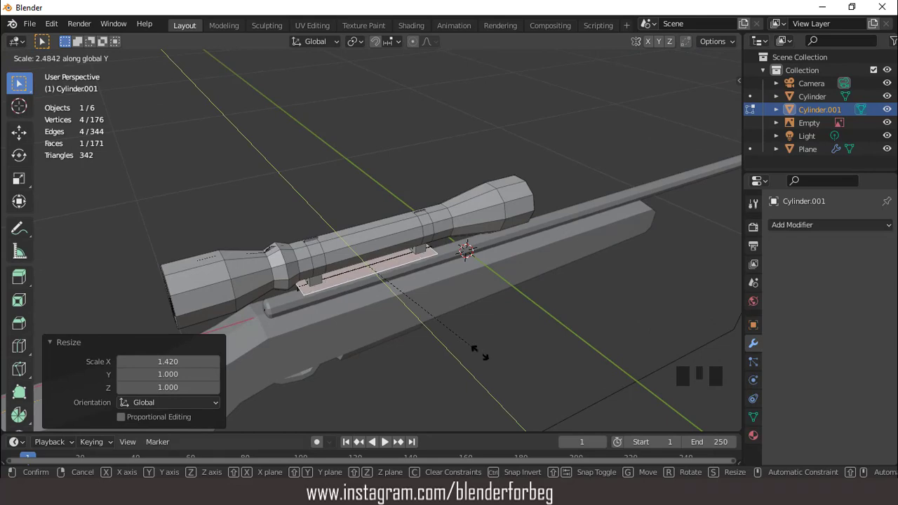
click(534, 381)
- Raise the mount plate face about 0.004 m along Z to meet the posts and scale it about 1.027 along X
middle_drag(534, 381, 521, 263)
key(KP_1)
scroll(455, 214, up, 2)
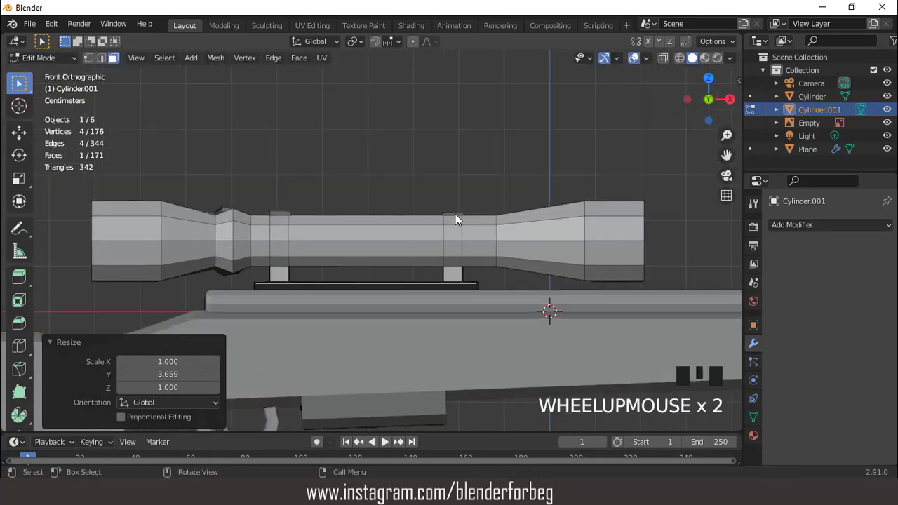
key(g)
key(z)
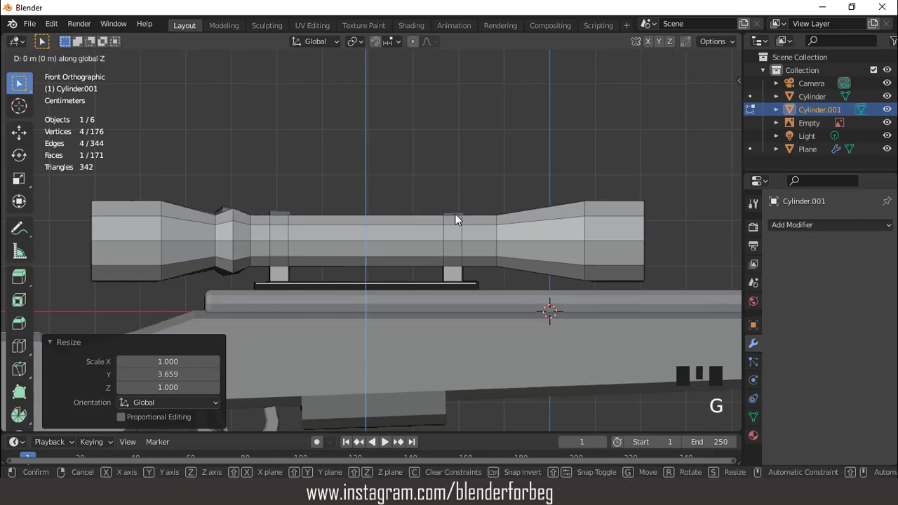
click(455, 212)
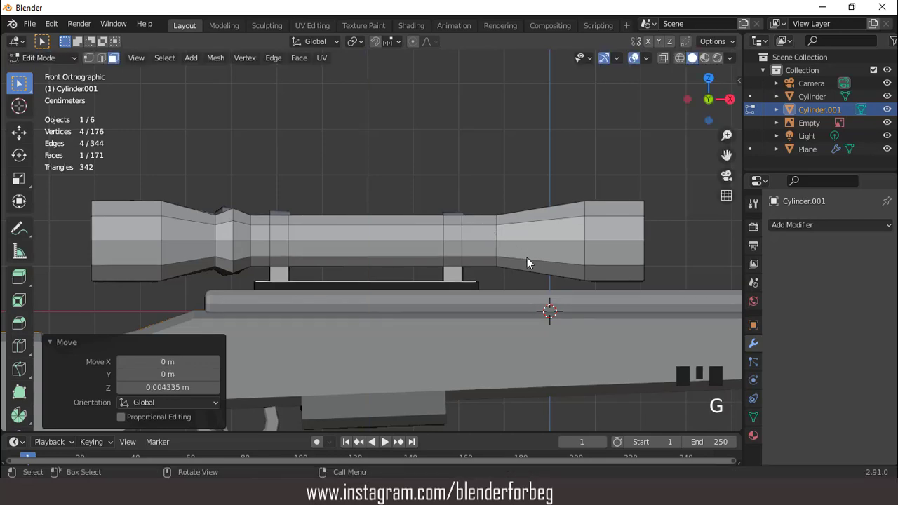
key(s)
key(x)
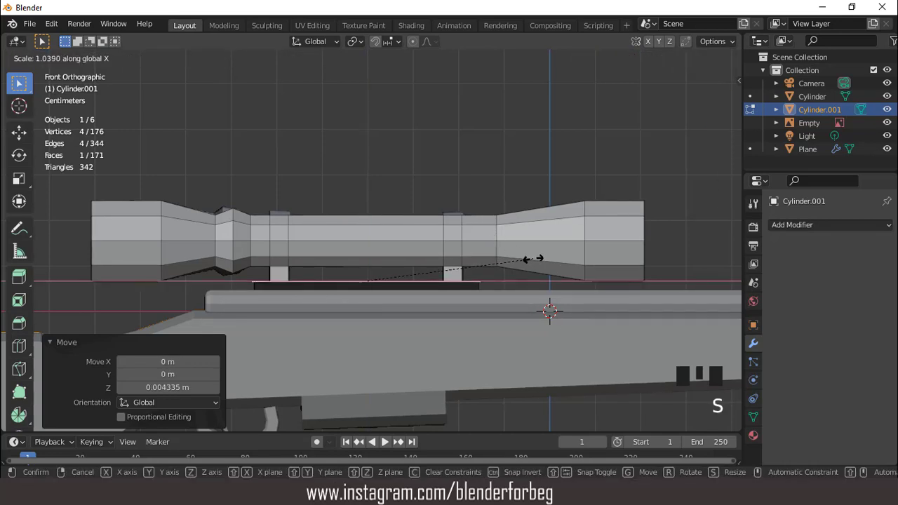
click(527, 261)
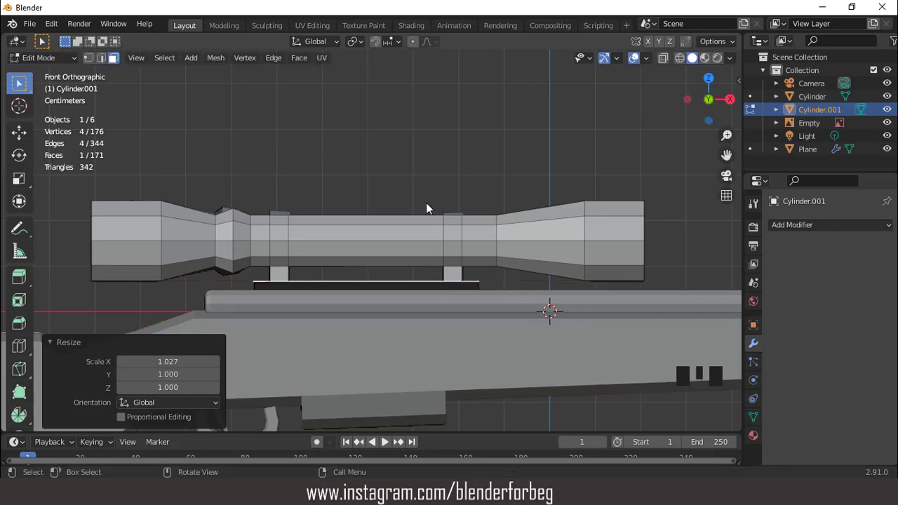
- Extrude the mount plate face about 0.08 m downward into the rifle body and clear the selection
scroll(426, 204, down, 1)
key(e)
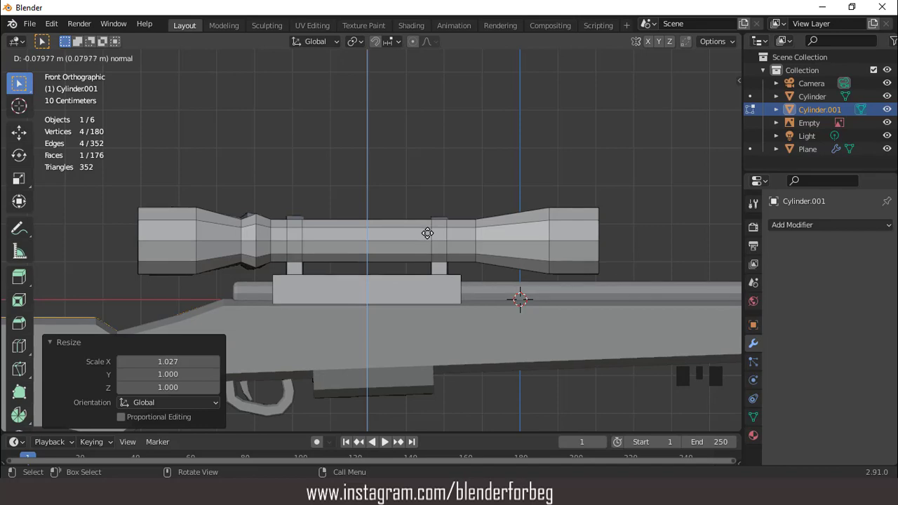
click(427, 233)
scroll(414, 237, down, 2)
middle_drag(413, 237, 388, 247)
scroll(388, 247, down, 4)
key(KP_1)
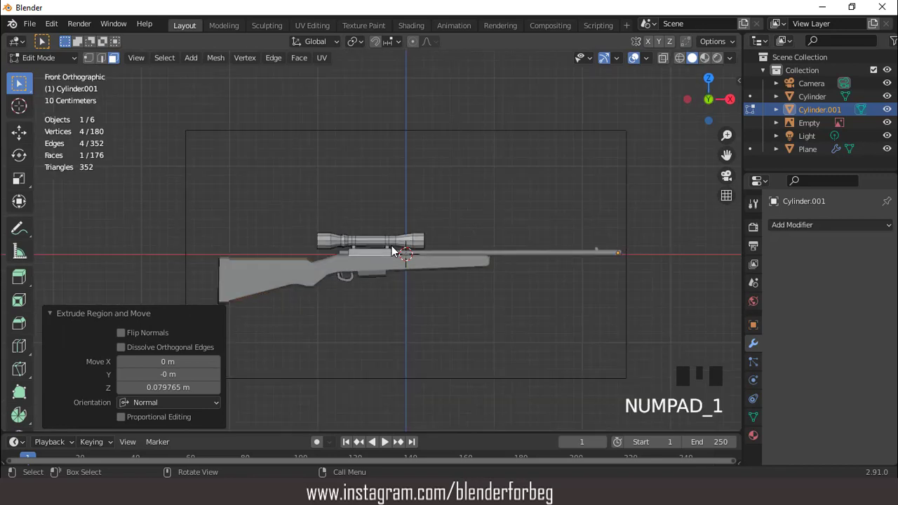
scroll(424, 219, up, 2)
click(459, 161)
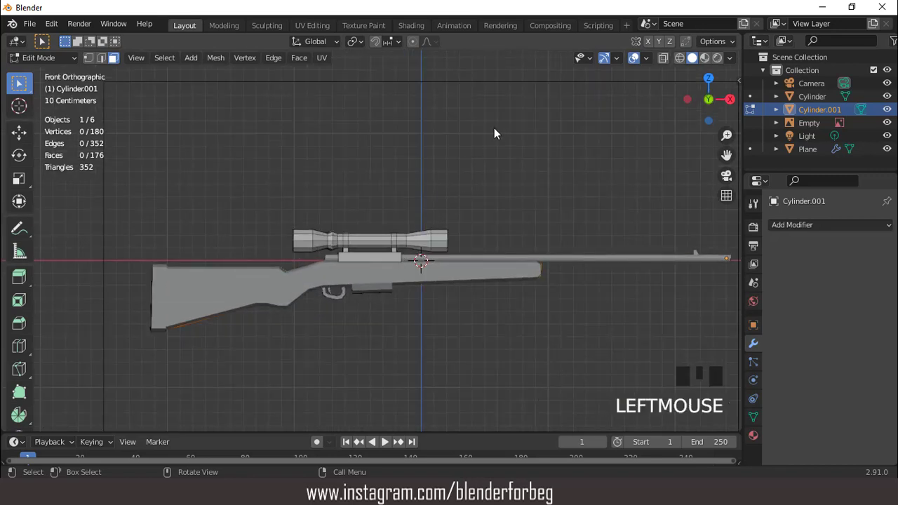
- Switch to Object Mode and hide the reference image empty
scroll(494, 129, down, 4)
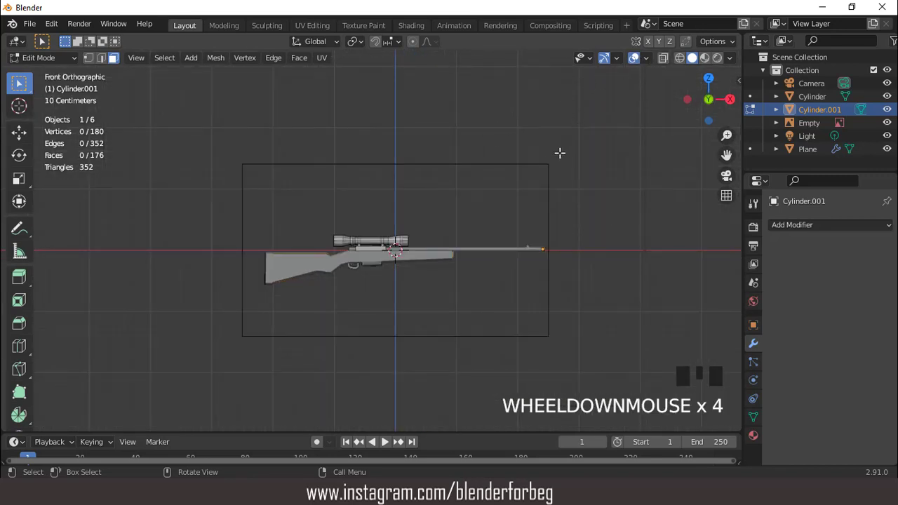
click(539, 164)
key(Tab)
click(545, 166)
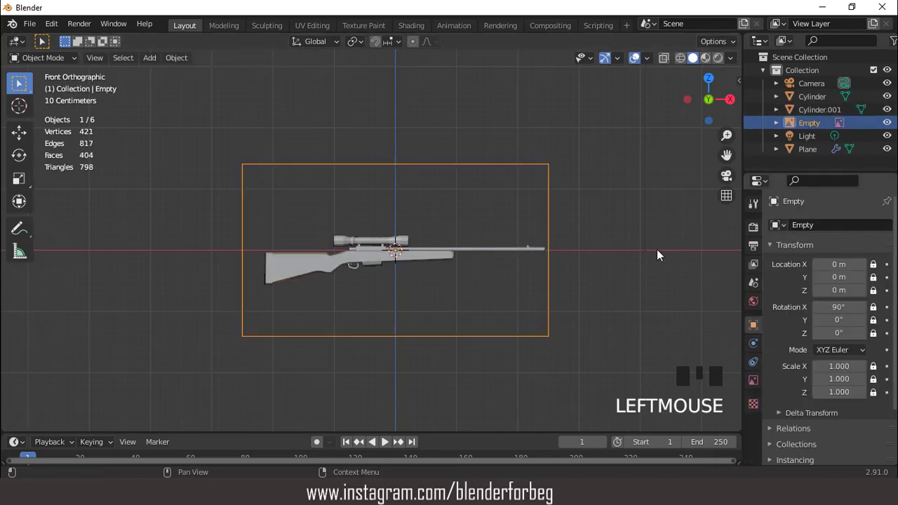
key(h)
- Add a UV sphere at the world origin and set its segments to 8
scroll(338, 210, up, 4)
middle_drag(338, 211, 418, 243)
scroll(383, 237, up, 3)
scroll(382, 236, down, 4)
key(KP_1)
scroll(384, 236, up, 3)
key(KP_1)
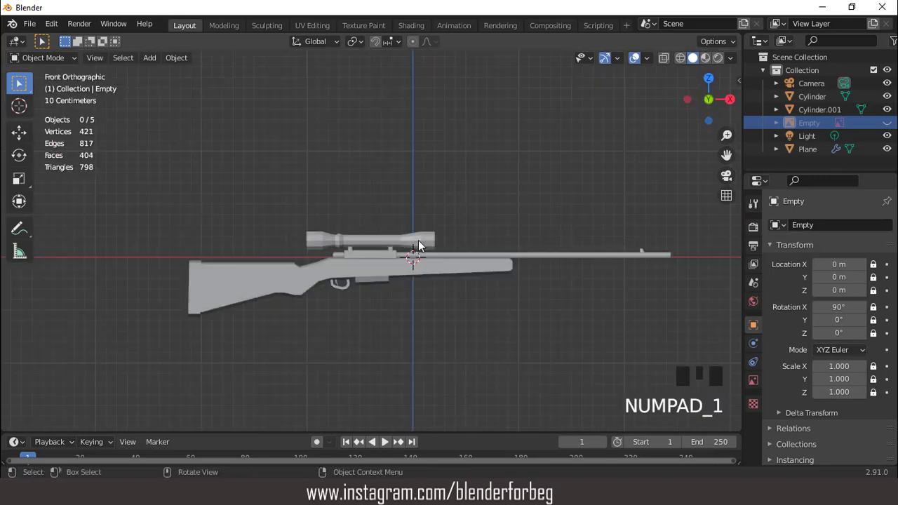
click(149, 57)
mouse_move(175, 73)
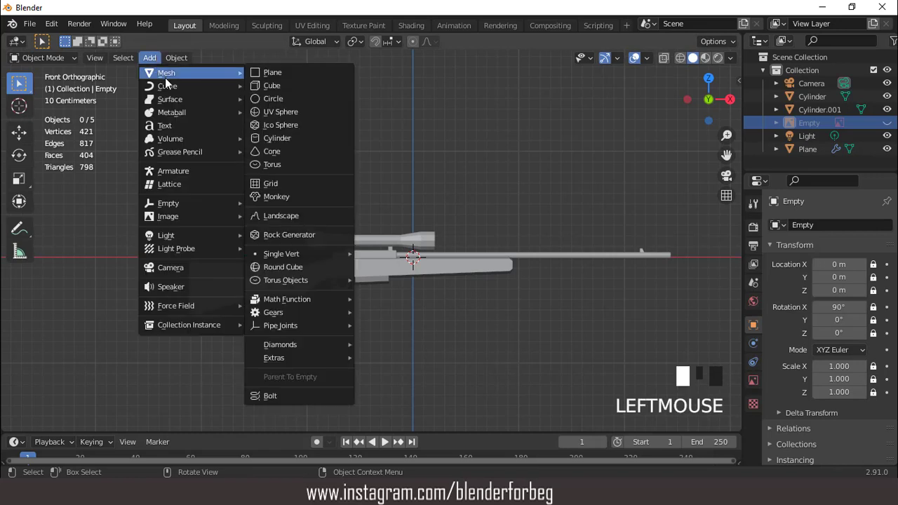
click(298, 112)
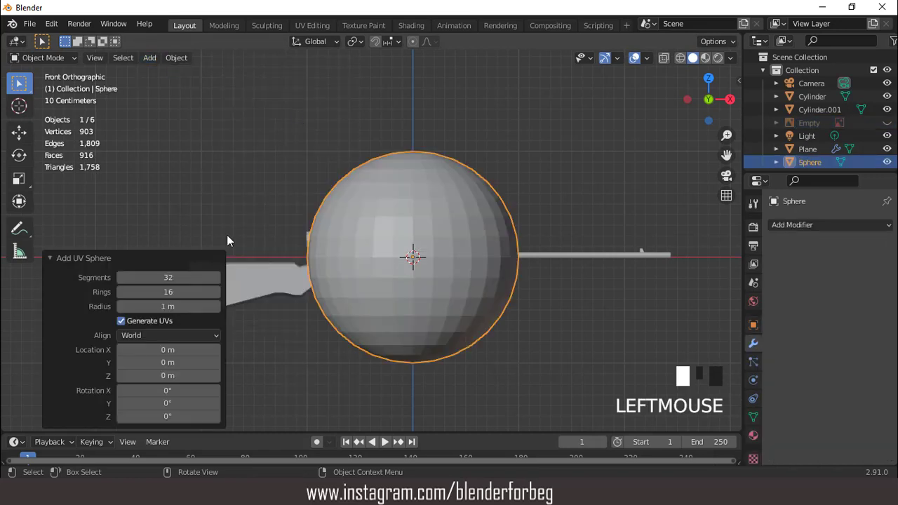
click(168, 277)
key(Return)
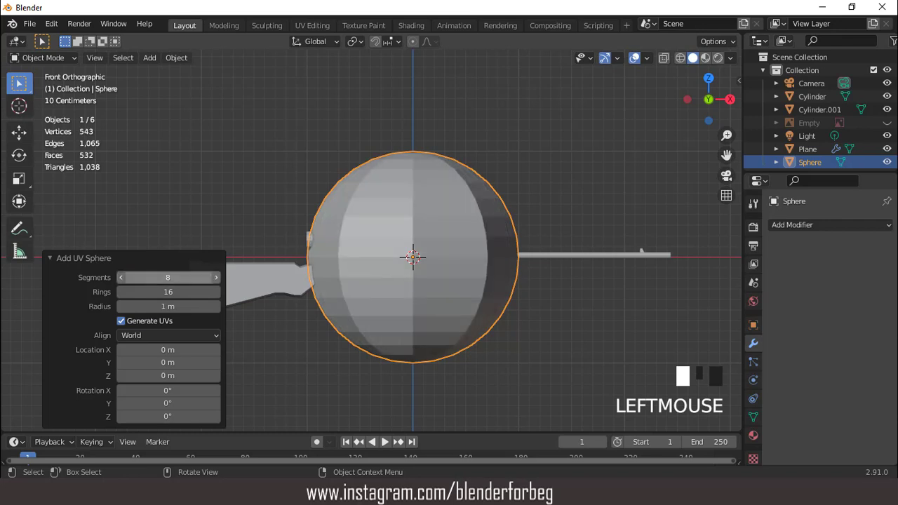
- Set the new UV sphere's rings to 8
click(170, 292)
text(8)
key(Return)
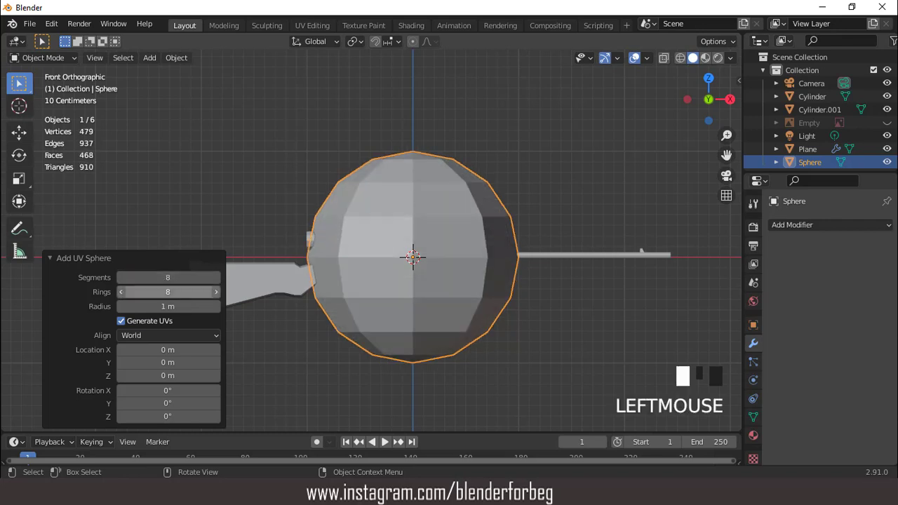
scroll(425, 236, down, 4)
scroll(425, 236, up, 4)
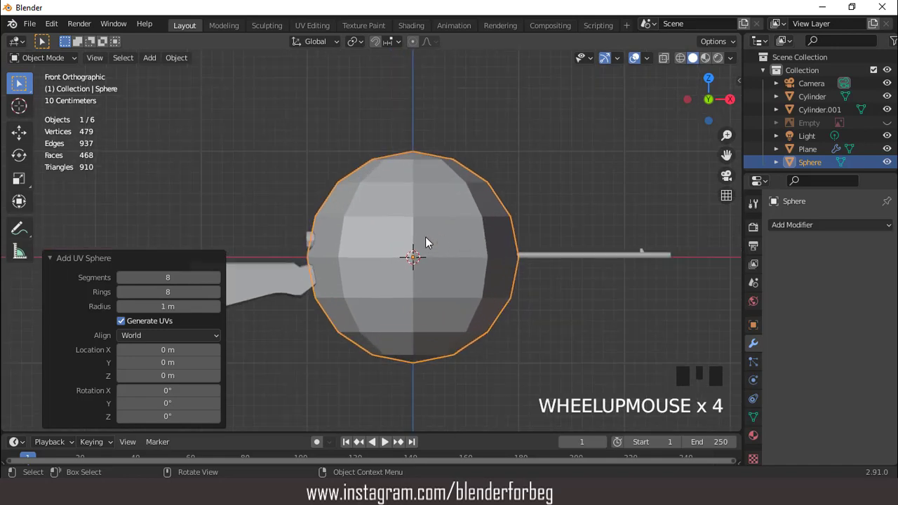
middle_drag(424, 210, 429, 276)
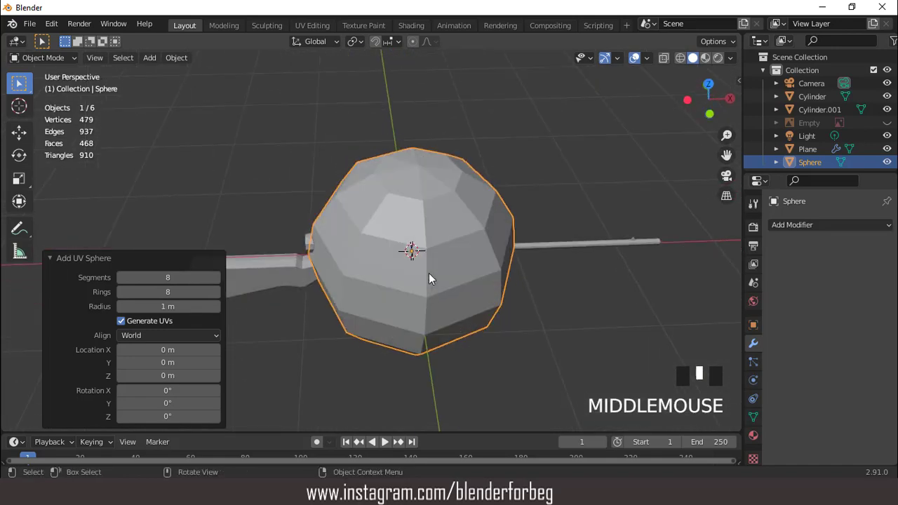
- Shrink the sphere by factors of about 0.311 and 0.516, and rotate it 90° about the X axis
key(KP_1)
key(s)
click(435, 280)
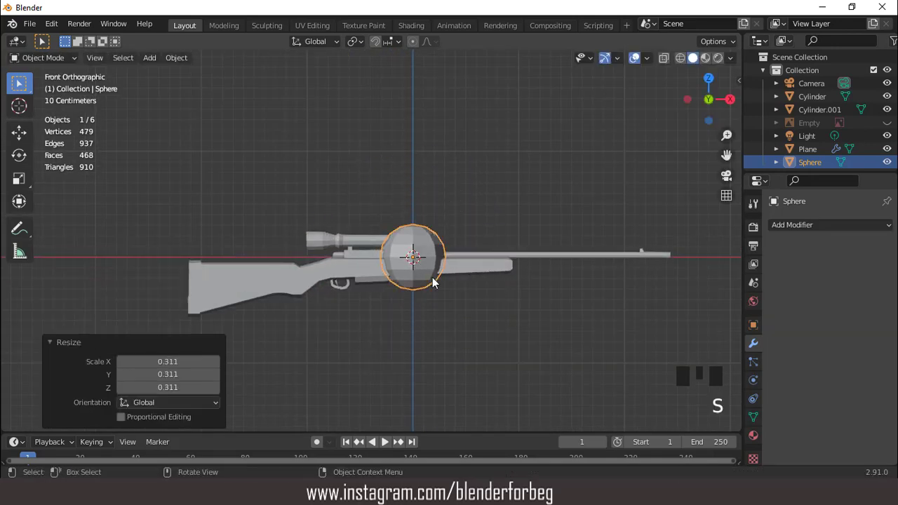
text(rx90)
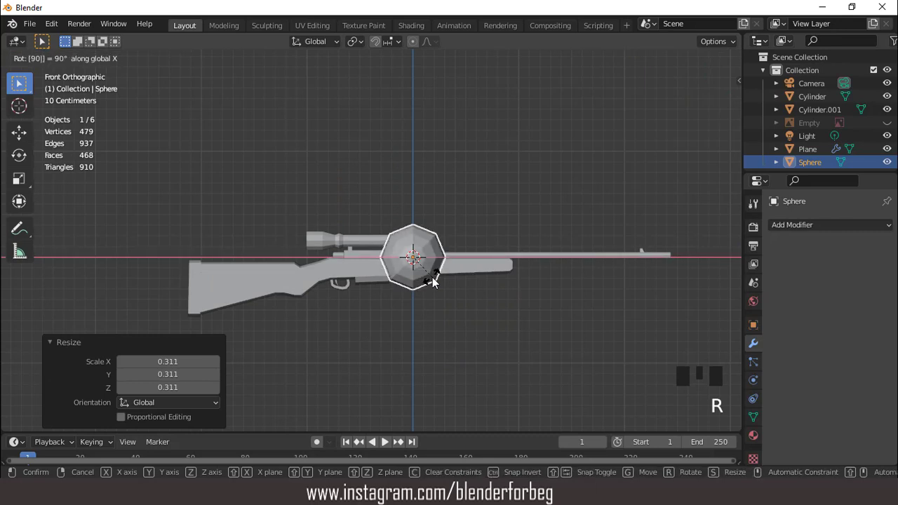
key(Return)
key(s)
click(457, 272)
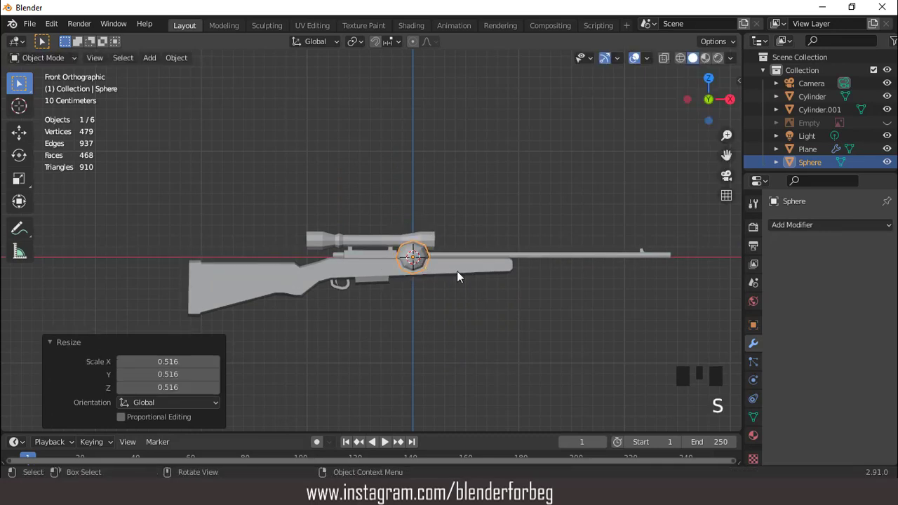
- Isolate the sphere in Local View and select the eight faces around its rear pole in Edit Mode
key(KP_Divide)
key(ctrl+KP_1)
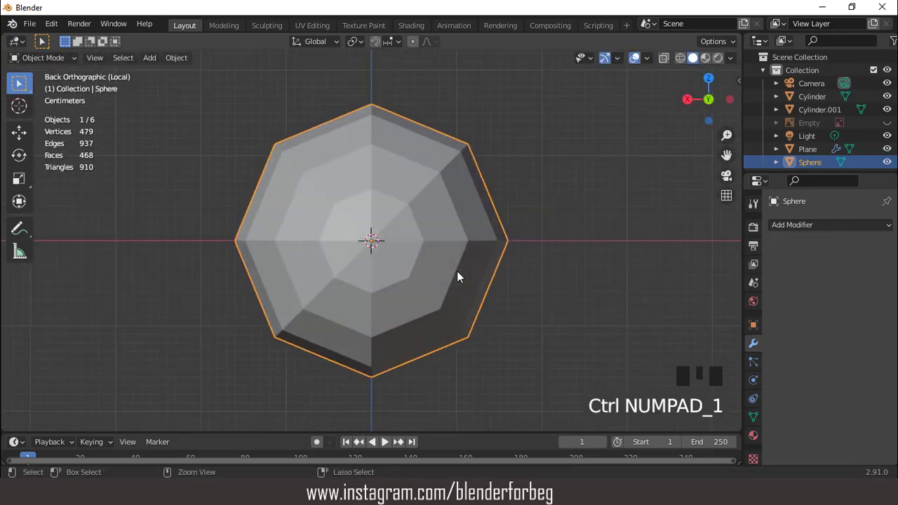
key(Tab)
key(3)
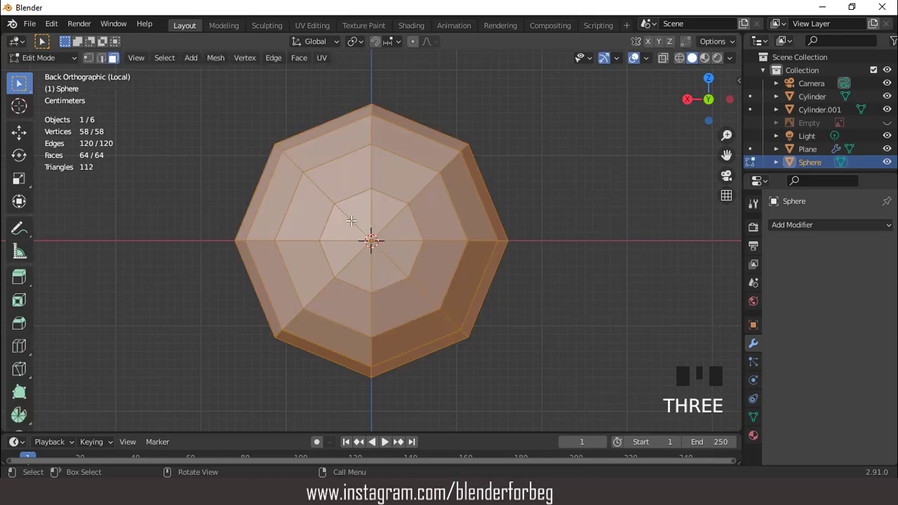
drag(355, 223, 387, 244)
- Extrude the pole faces in Top view through five segments, running along positive Y and curving toward negative X to form a bent arm
key(KP_7)
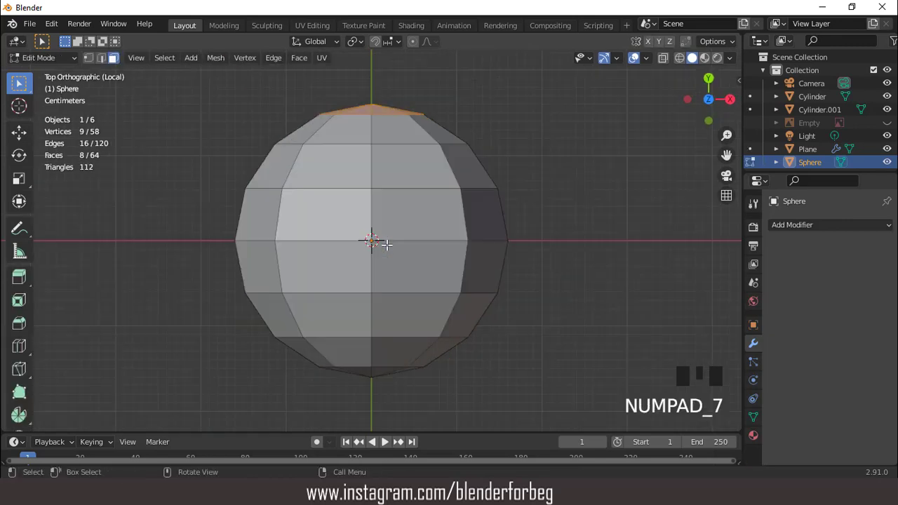
scroll(387, 244, down, 11)
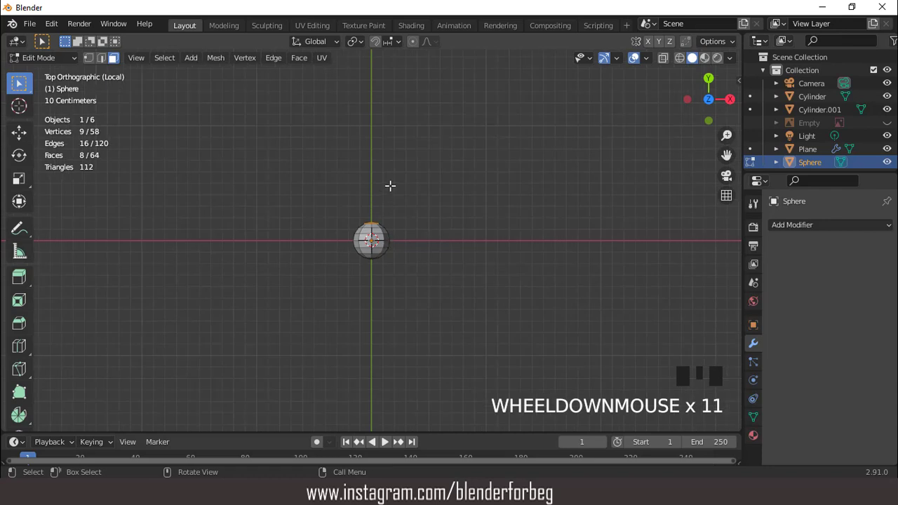
key(ctrl)
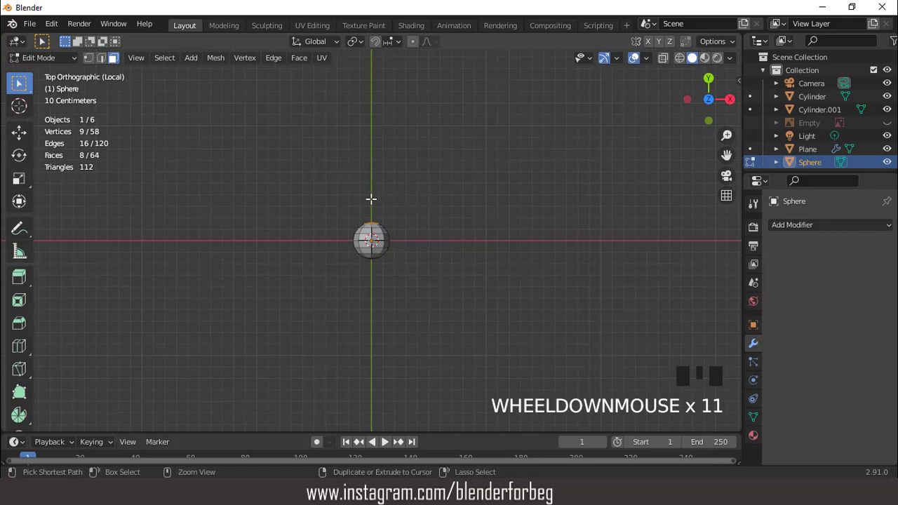
ctrl+right_click(371, 199)
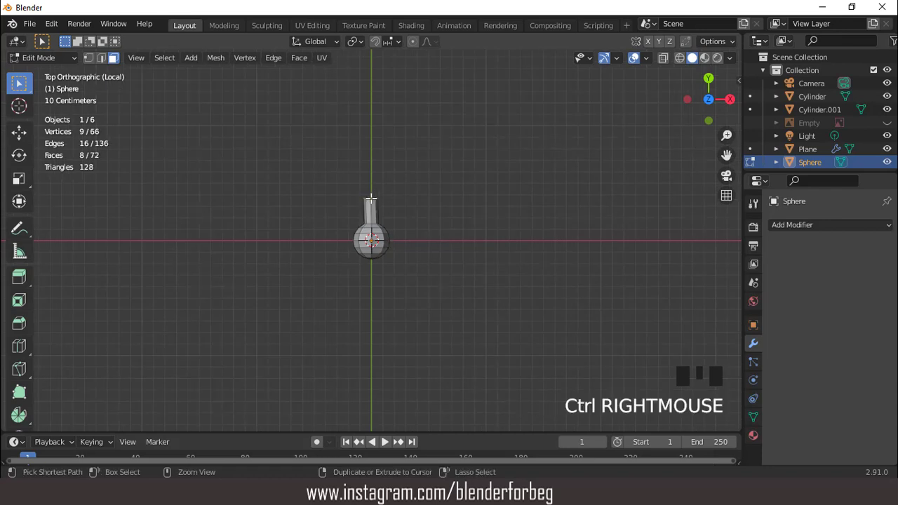
ctrl+right_click(362, 175)
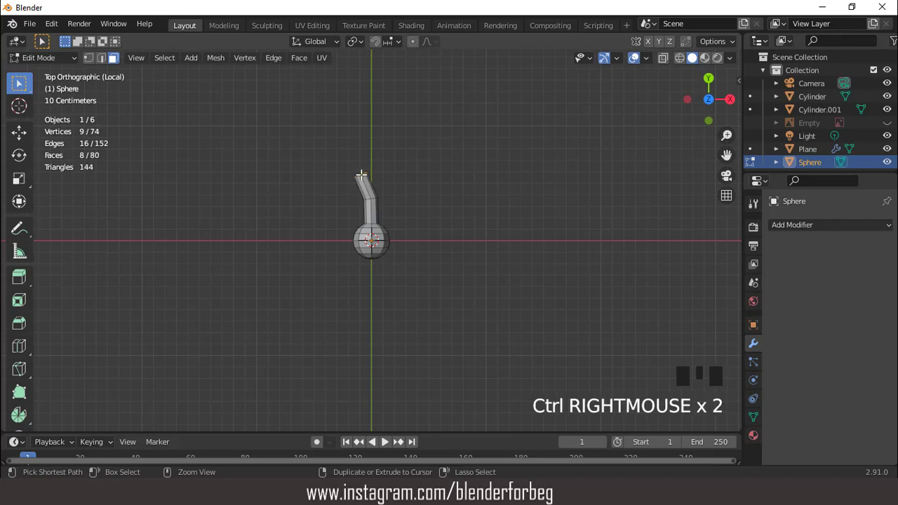
ctrl+right_click(340, 159)
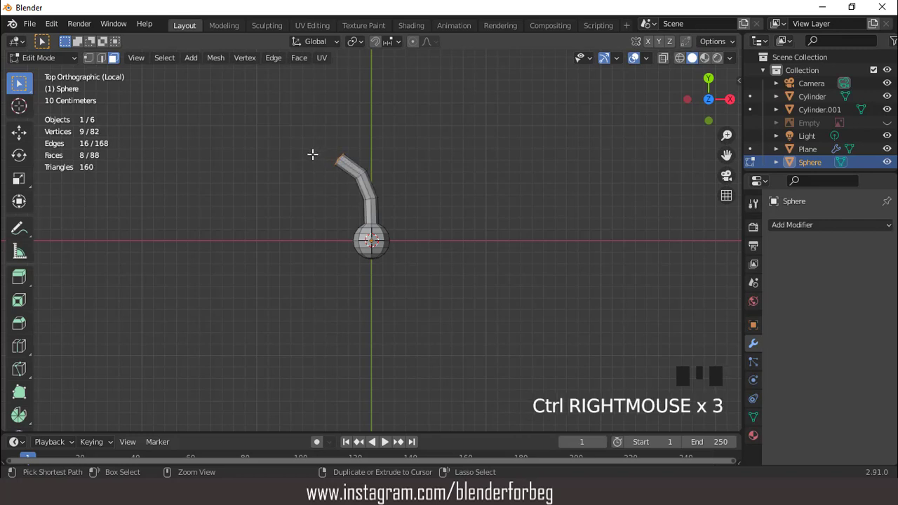
ctrl+right_click(312, 155)
ctrl+right_click(280, 154)
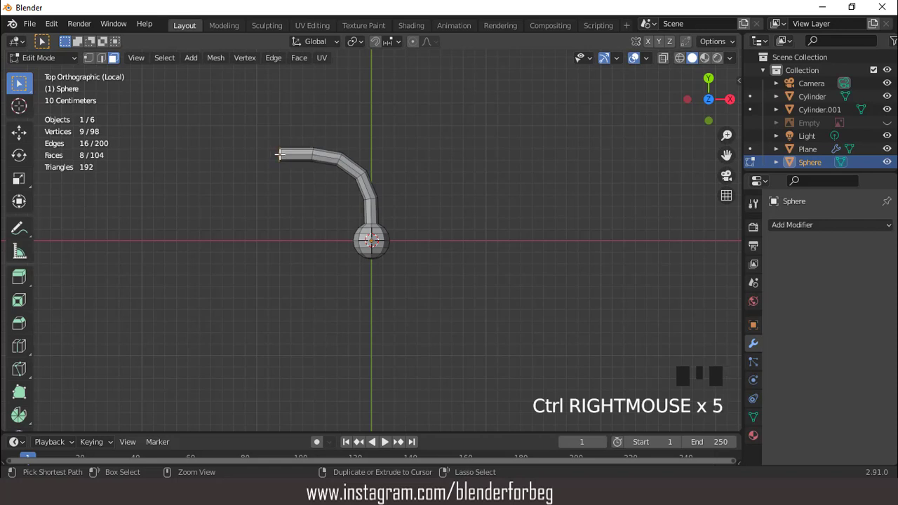
- Delete the cap faces at the free end of the arm and return to Object Mode
scroll(333, 122, up, 2)
key(x)
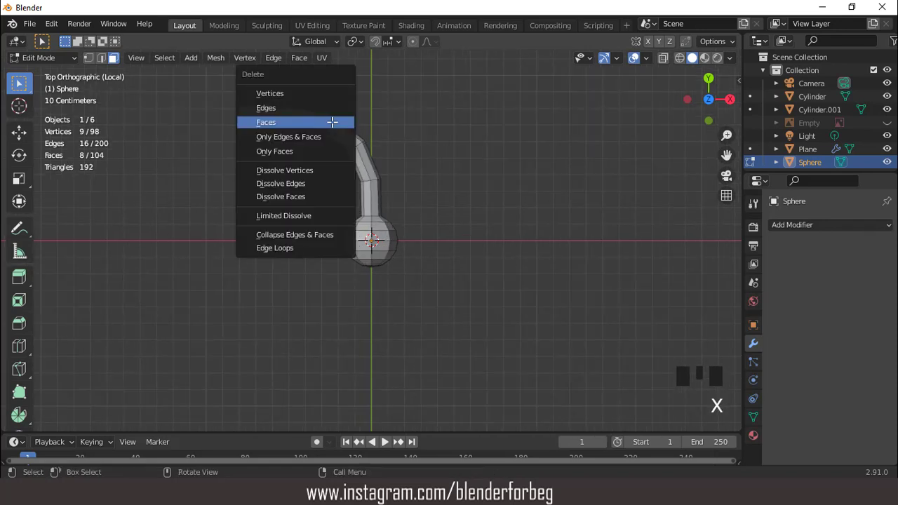
click(332, 122)
middle_drag(401, 154, 387, 112)
scroll(419, 184, up, 3)
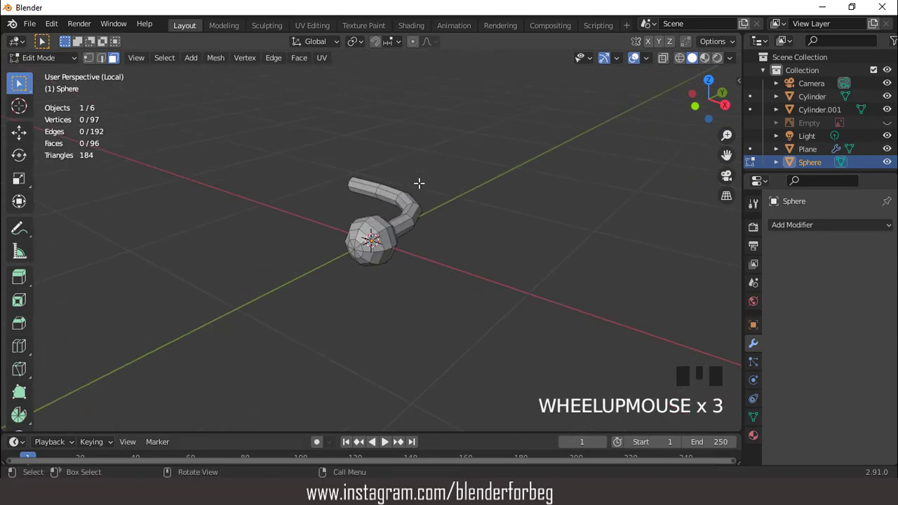
key(Tab)
middle_drag(421, 191, 311, 184)
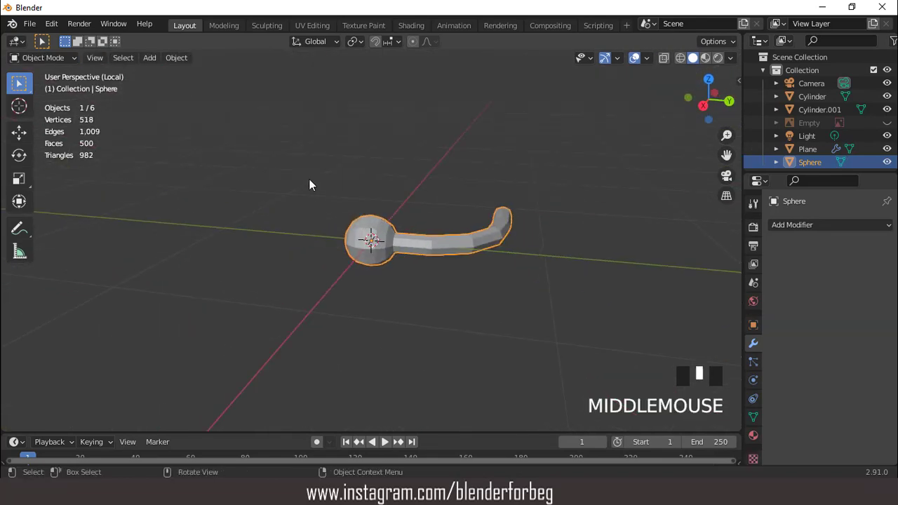
- Exit Local View and rotate the handle -90° about the Z axis in Top view
key(KP_Divide)
key(KP_7)
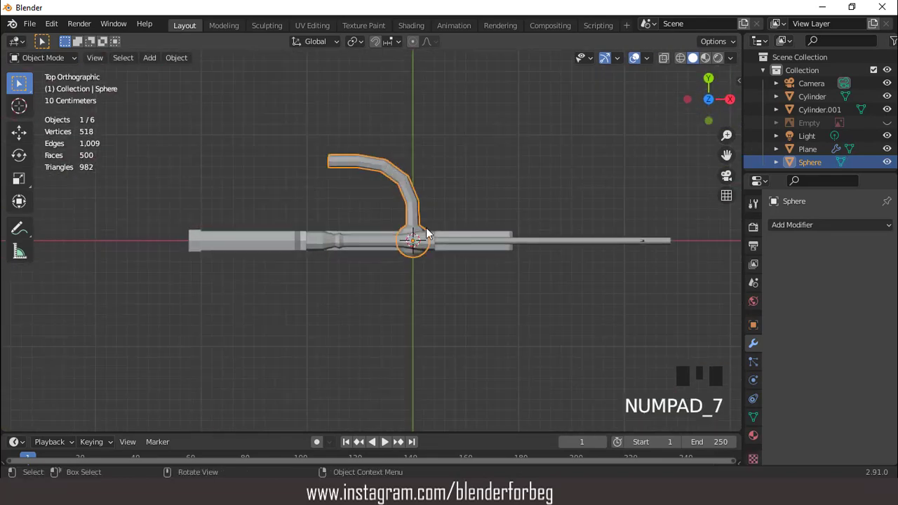
key(r)
key(9)
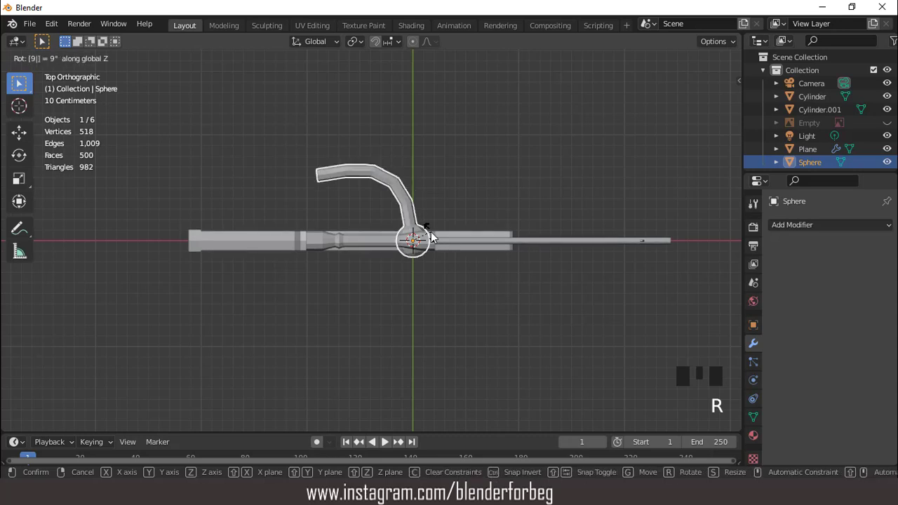
key(0)
key(minus)
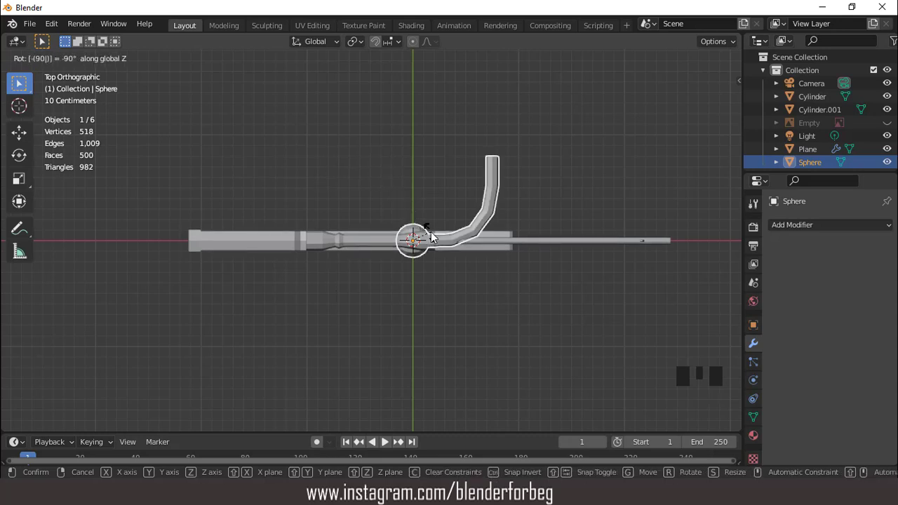
key(Return)
- Move the handle about -1.42 m in X and -0.48 m in Y, shrink it, and shift it about 0.22 m in X and 0.09 m in Y
key(g)
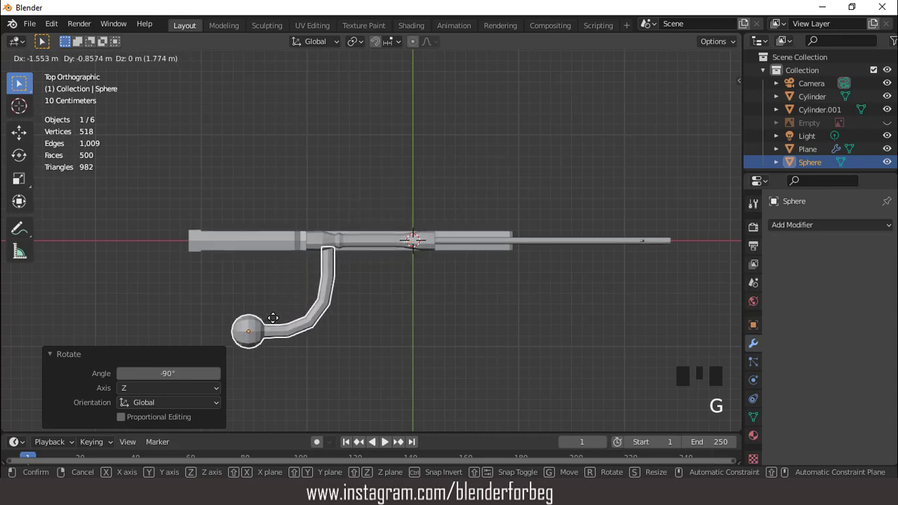
click(280, 281)
key(s)
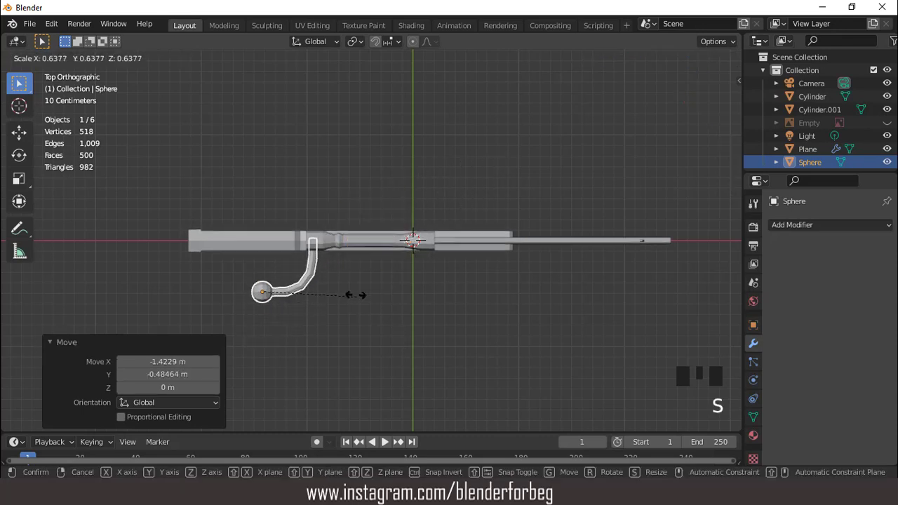
click(340, 289)
click(363, 275)
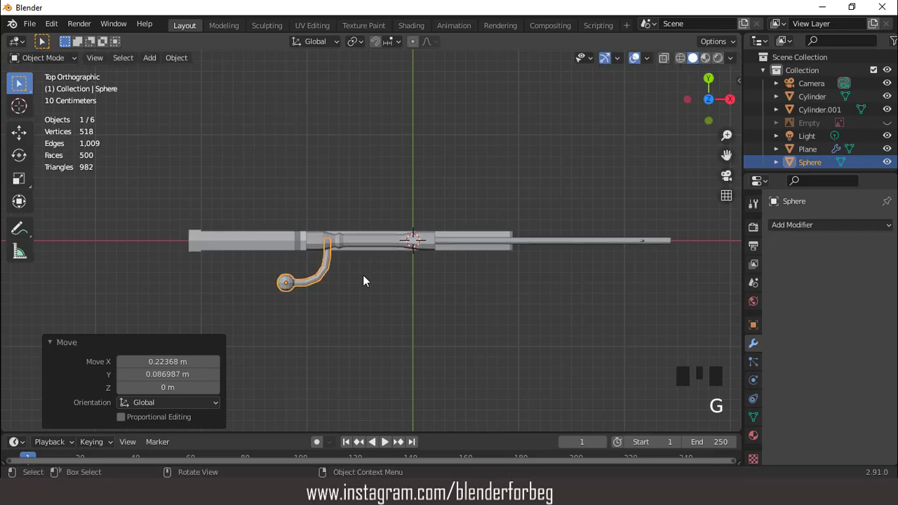
- Scale the handle by about 0.546 in Front view and move it about 0.298 m along X toward the receiver
key(KP_1)
scroll(365, 273, up, 3)
key(s)
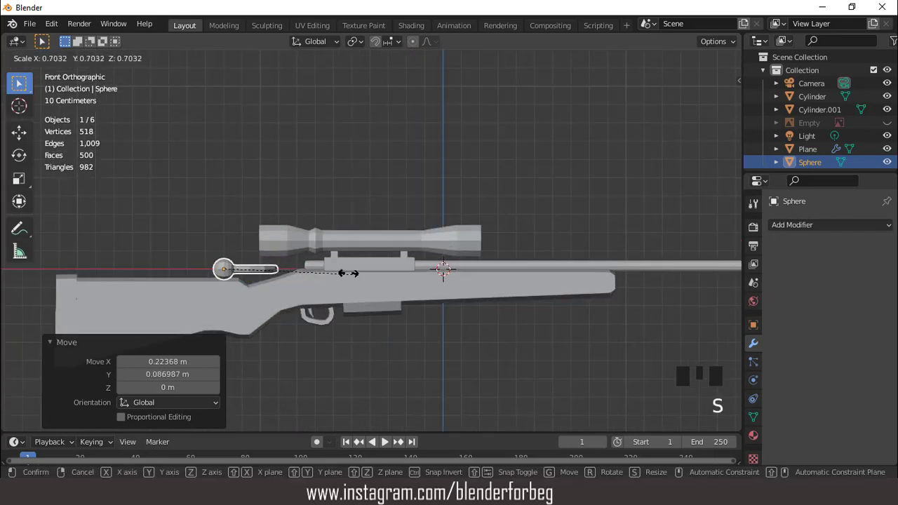
click(323, 262)
key(g)
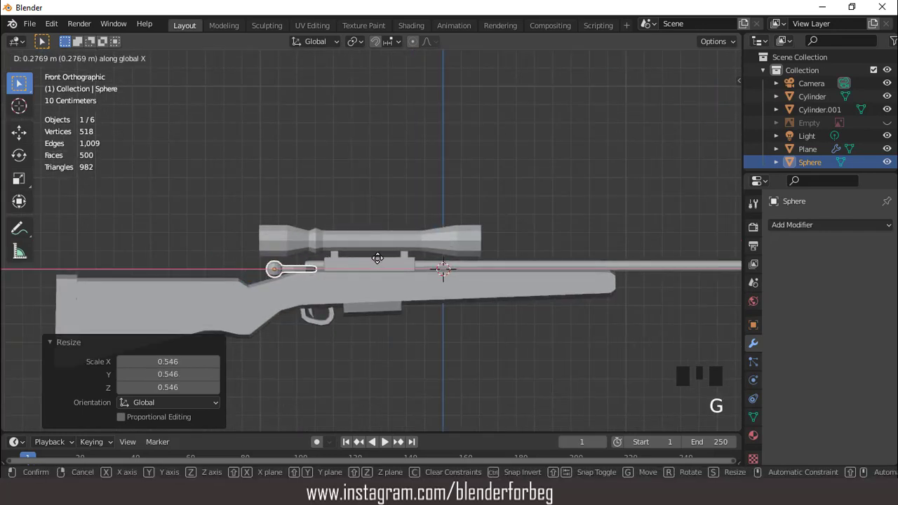
click(378, 256)
- Scale the handle by about 0.832 and move it about 0.214 m along Y and 0.034 m along X against the rifle
middle_drag(378, 257, 414, 288)
scroll(418, 288, up, 4)
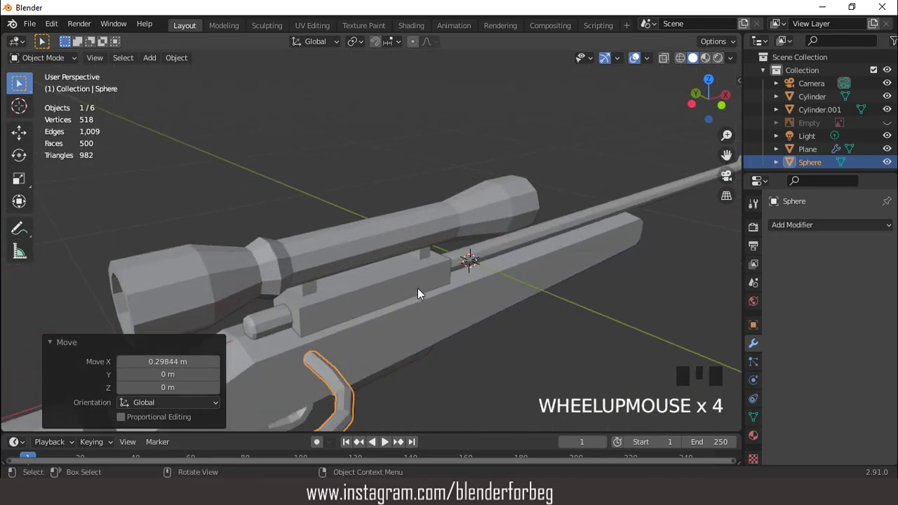
scroll(417, 288, down, 3)
key(s)
click(399, 294)
key(g)
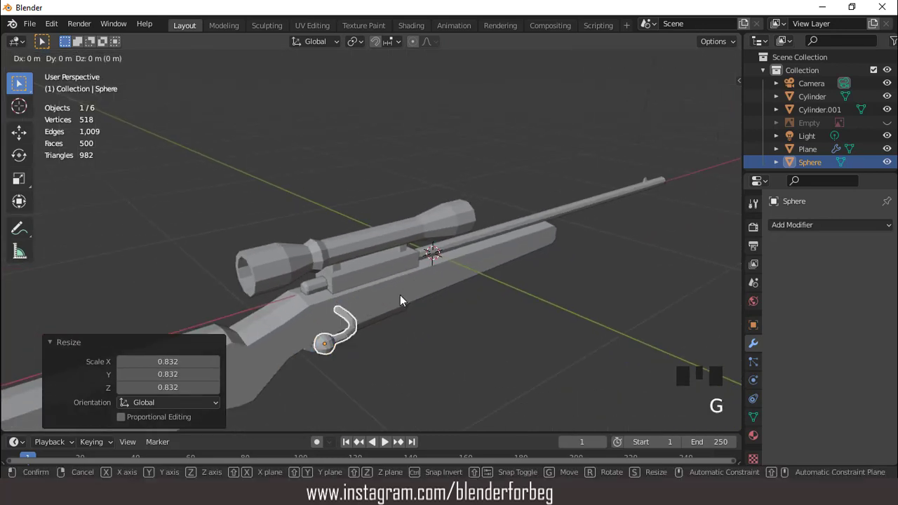
key(y)
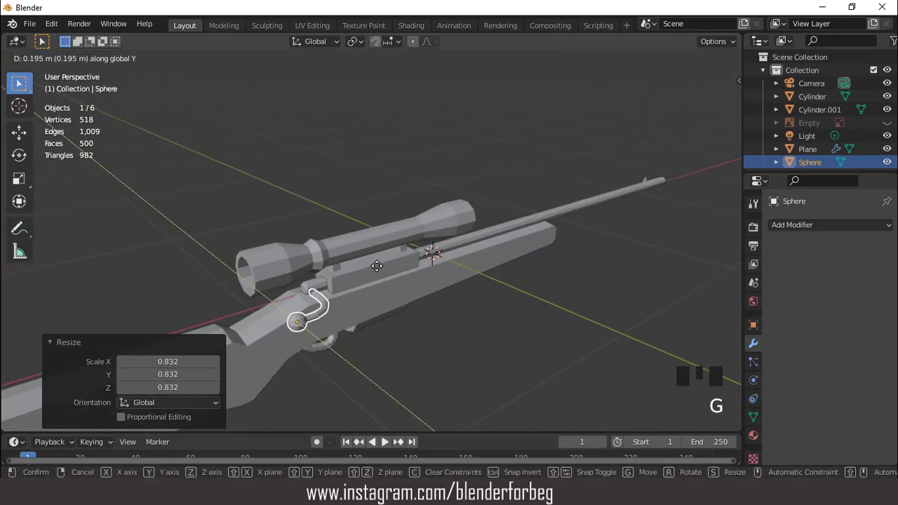
click(376, 263)
key(g)
key(x)
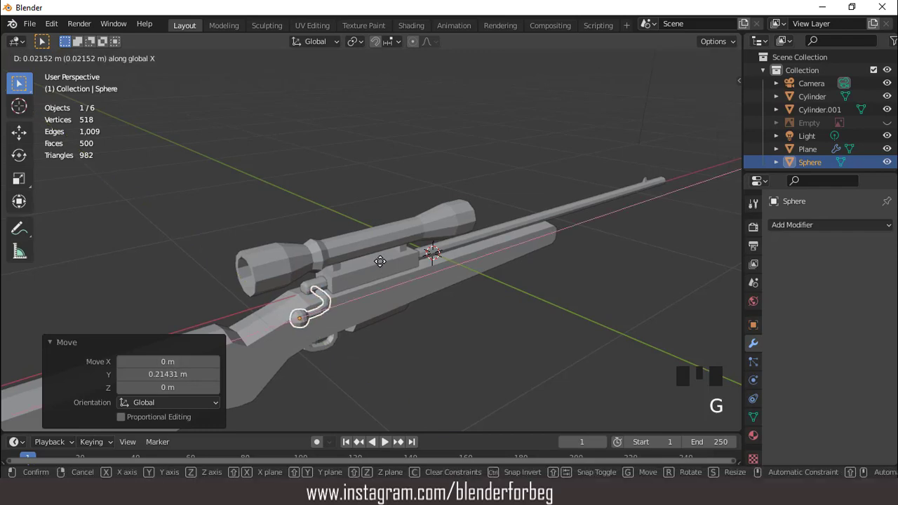
click(382, 259)
- Isolate the bolt handle in Local View and snap the 3D cursor to the open edge loop at its rod end
key(KP_1)
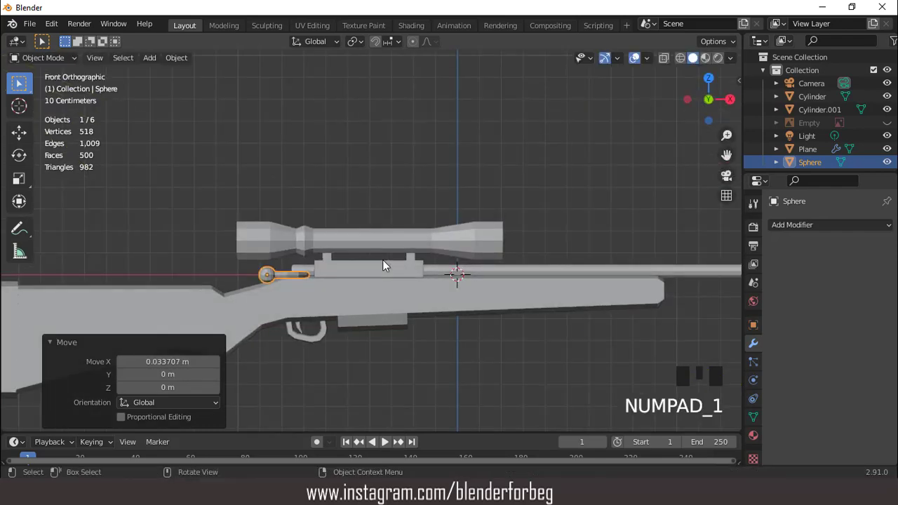
scroll(383, 260, up, 3)
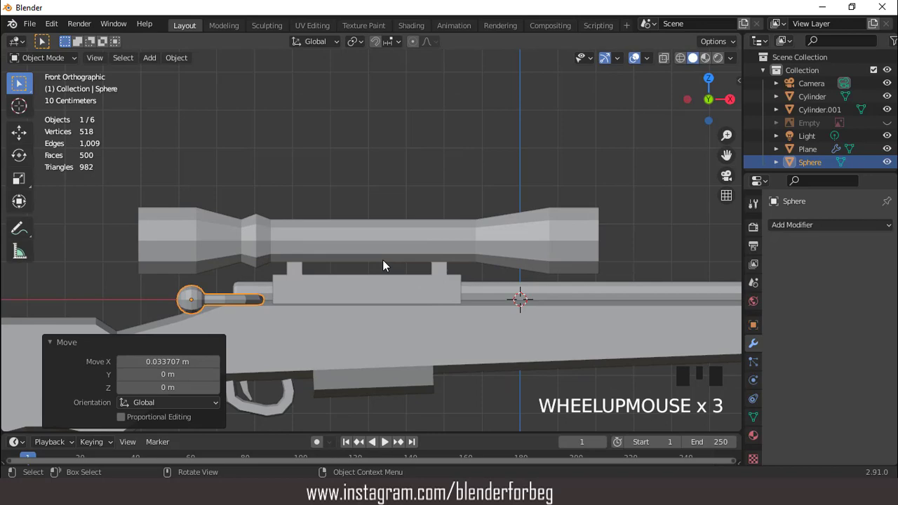
middle_drag(383, 260, 434, 284)
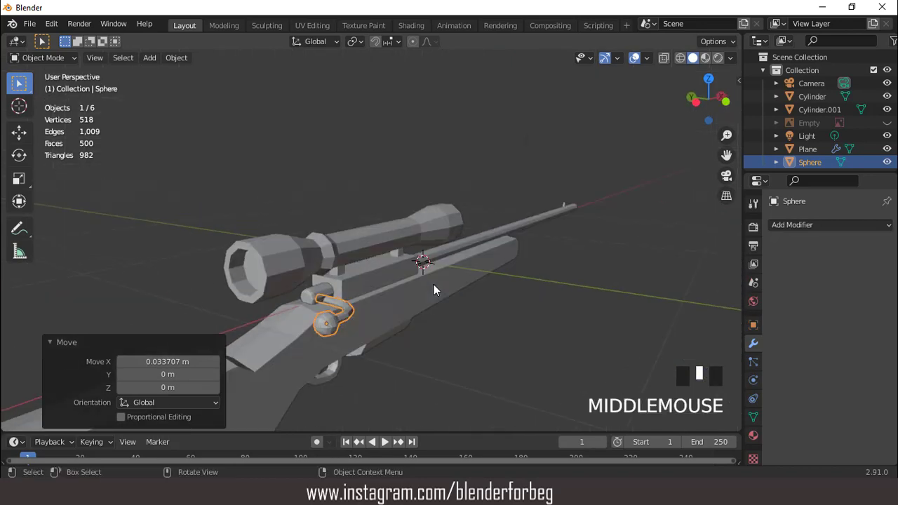
key(KP_Divide)
middle_drag(391, 256, 504, 258)
key(Tab)
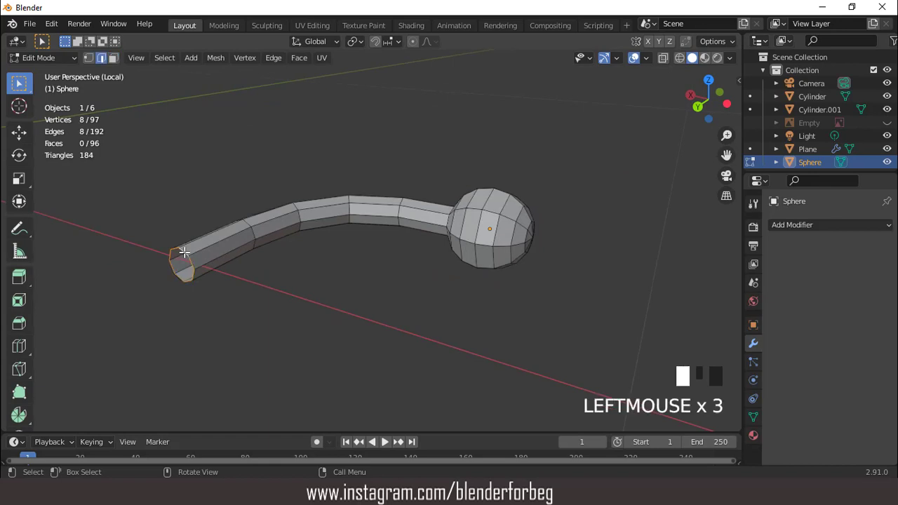
key(shift+s)
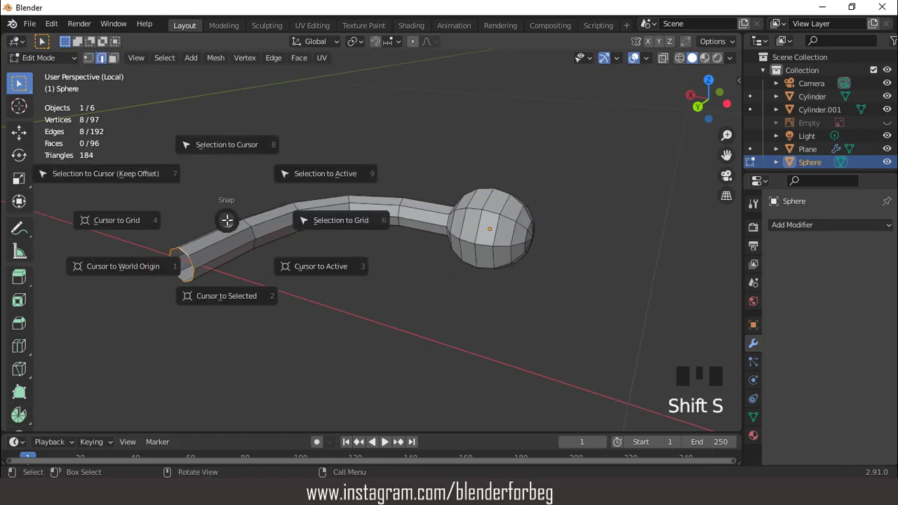
click(229, 293)
- Return to Object Mode and set the handle's origin to the 3D cursor
key(Tab)
right_click(218, 211)
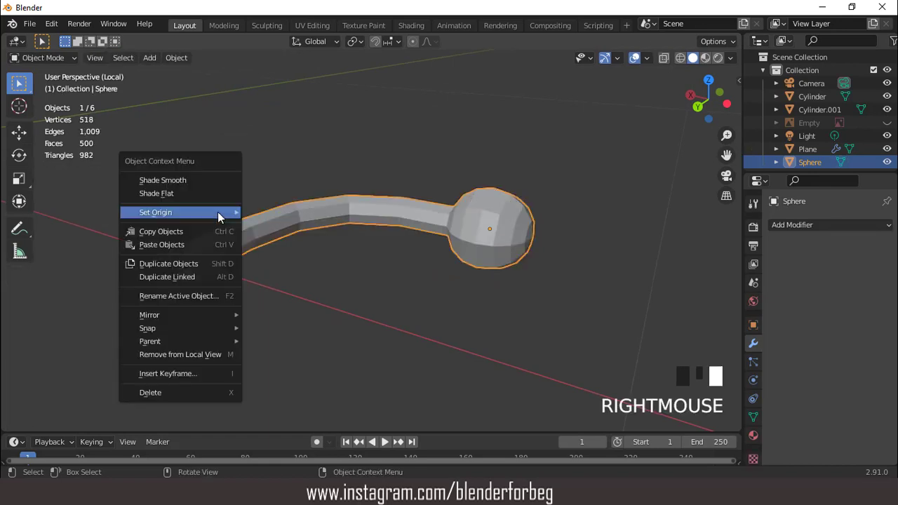
mouse_move(218, 212)
click(283, 240)
scroll(327, 251, down, 4)
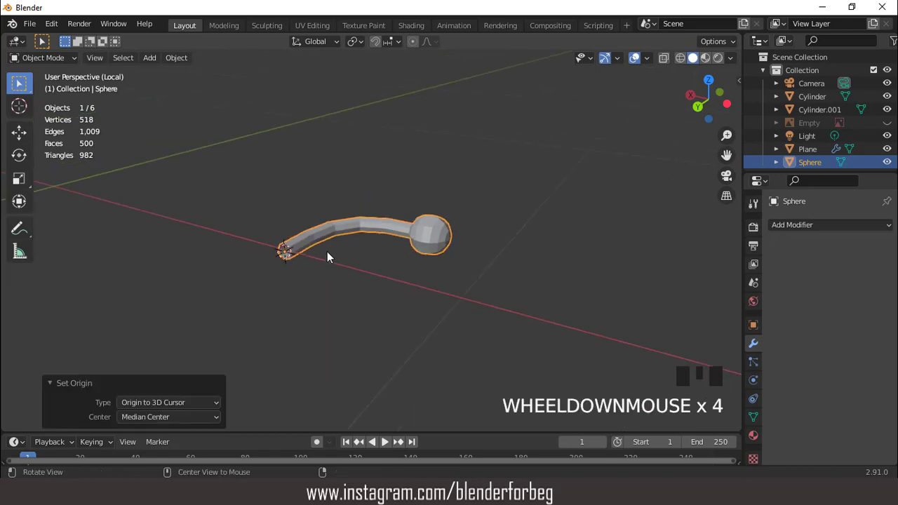
middle_drag(327, 251, 281, 257)
- Exit Local View and rotate the handle about -38.3° around the Y axis in Front view
key(KP_Divide)
key(KP_1)
scroll(300, 260, up, 3)
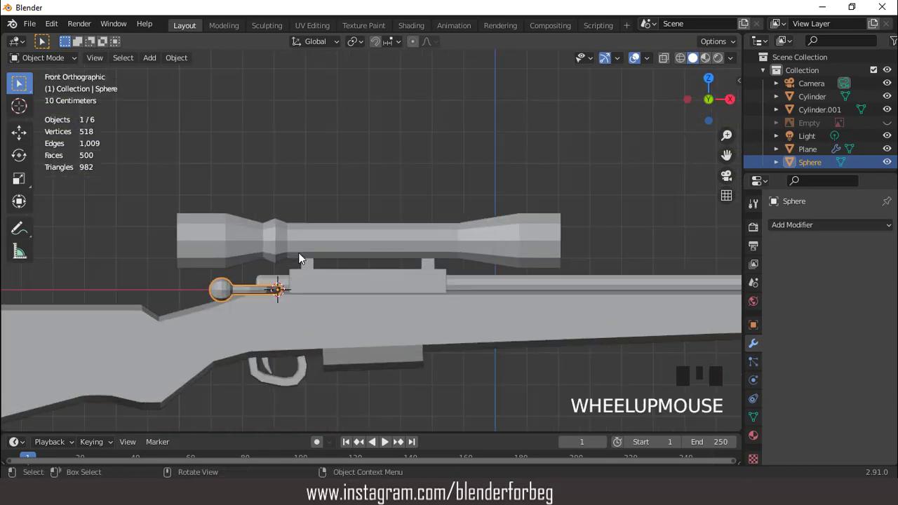
key(r)
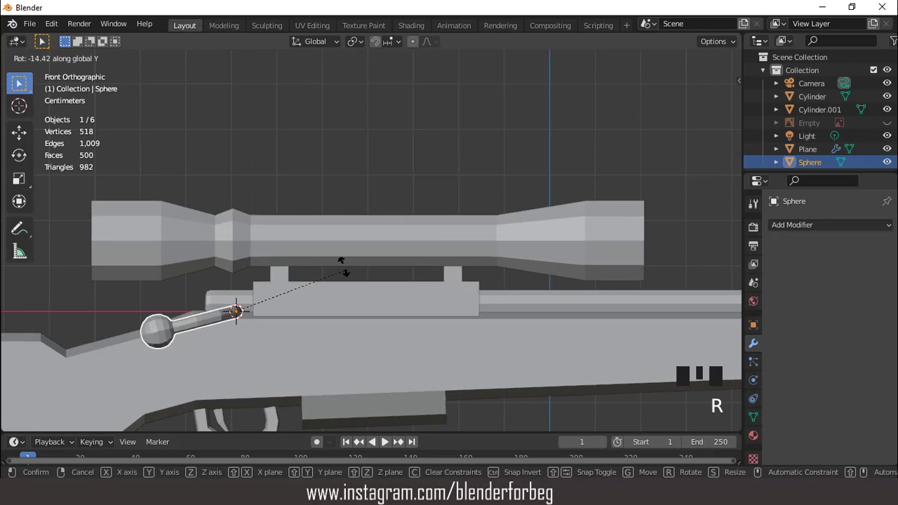
click(301, 247)
scroll(301, 256, down, 3)
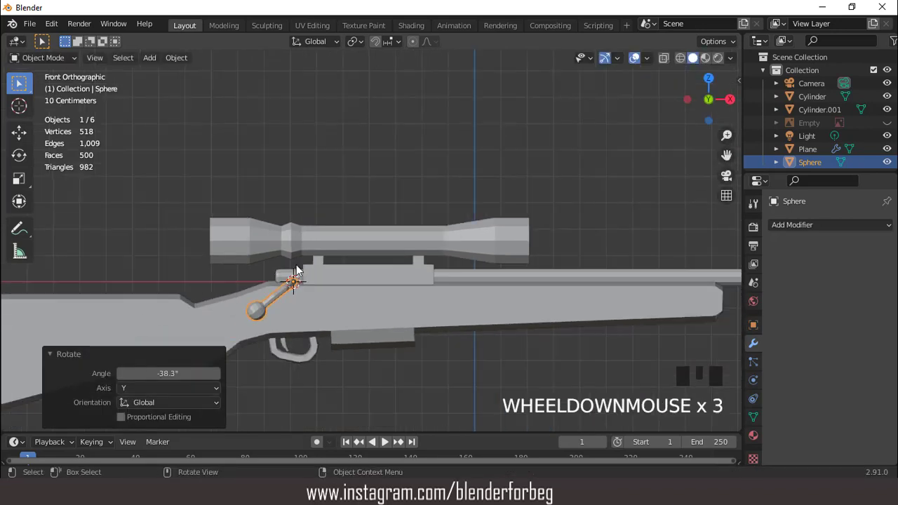
- Shrink the bolt handle slightly and move it about 0.014 m along Z against the receiver
middle_drag(298, 265, 397, 275)
key(s)
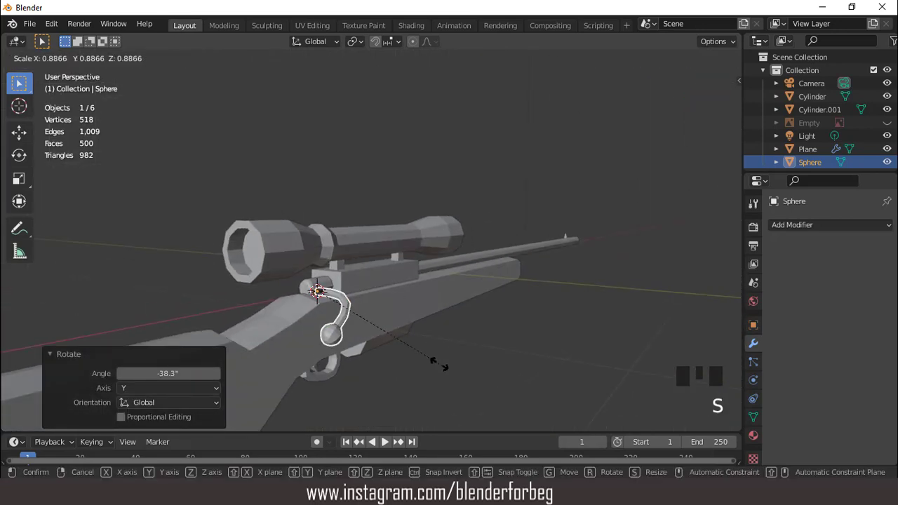
click(430, 354)
middle_drag(429, 354, 306, 278)
scroll(420, 295, up, 2)
key(g)
key(z)
click(414, 283)
- Switch the viewport to Rendered shading and disable Scene World lighting
key(KP_1)
scroll(310, 282, down, 6)
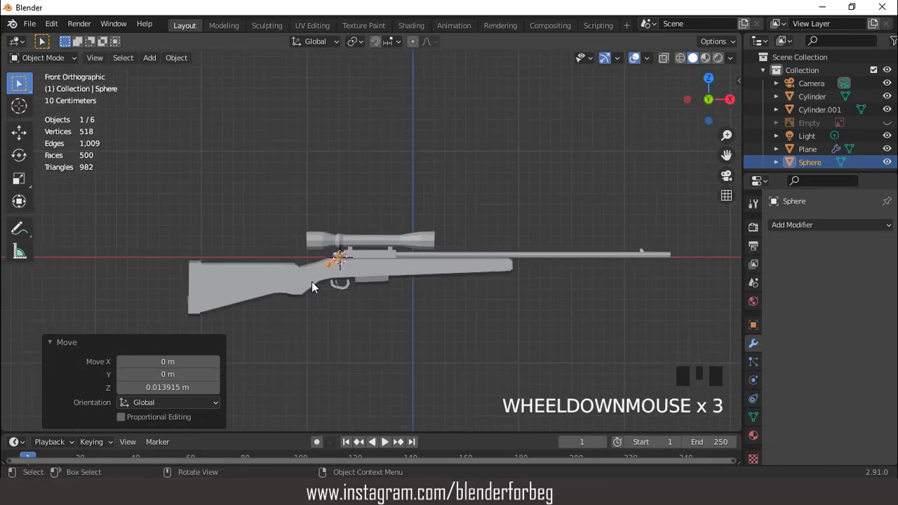
scroll(442, 275, up, 3)
middle_drag(440, 269, 484, 245)
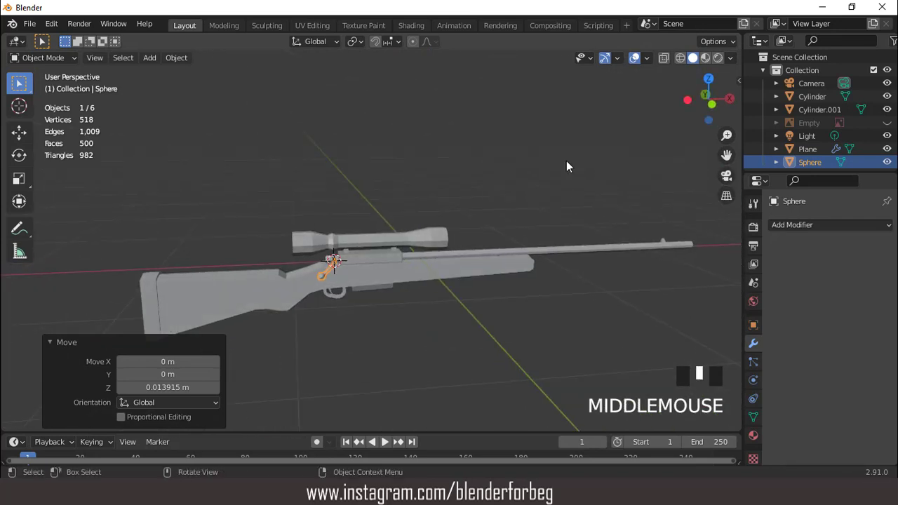
click(719, 56)
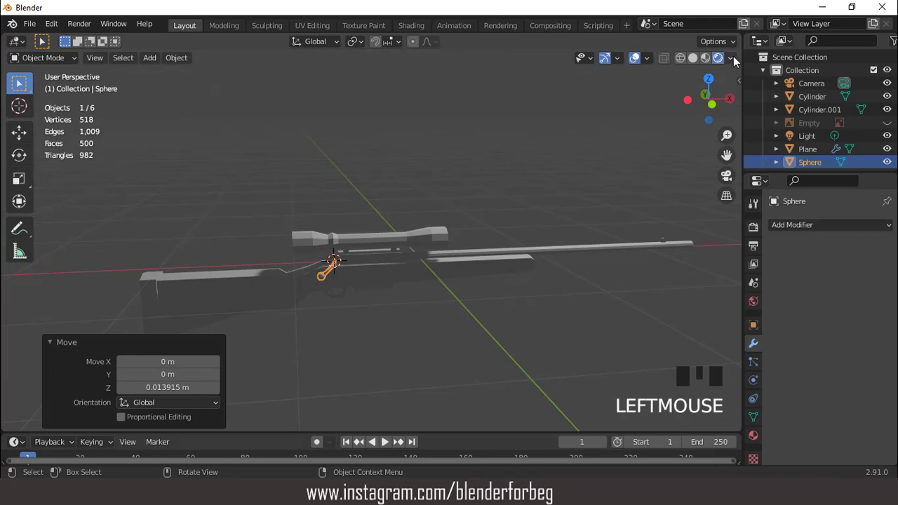
click(731, 58)
click(656, 137)
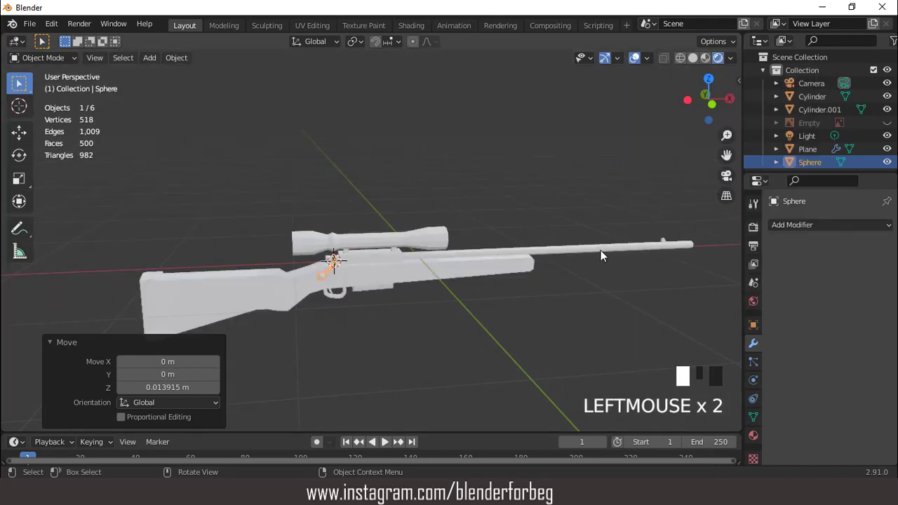
- Enable Ambient Occlusion and Screen Space Reflections with Refraction in the Eevee settings, with Max Roughness at 0.260
click(752, 227)
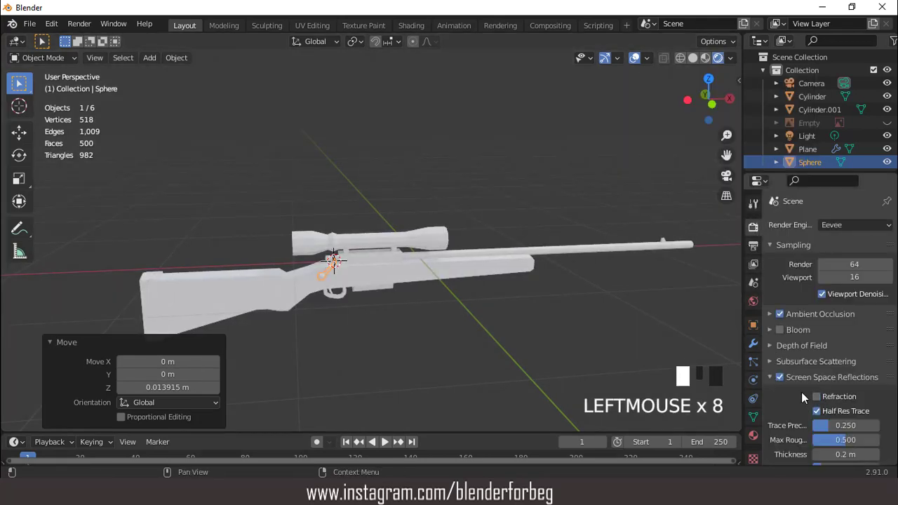
scroll(390, 265, up, 2)
- Give the stock a new material with a slightly darkened orange base color, about hue 0.079 and saturation 0.835
click(389, 265)
scroll(389, 274, up, 2)
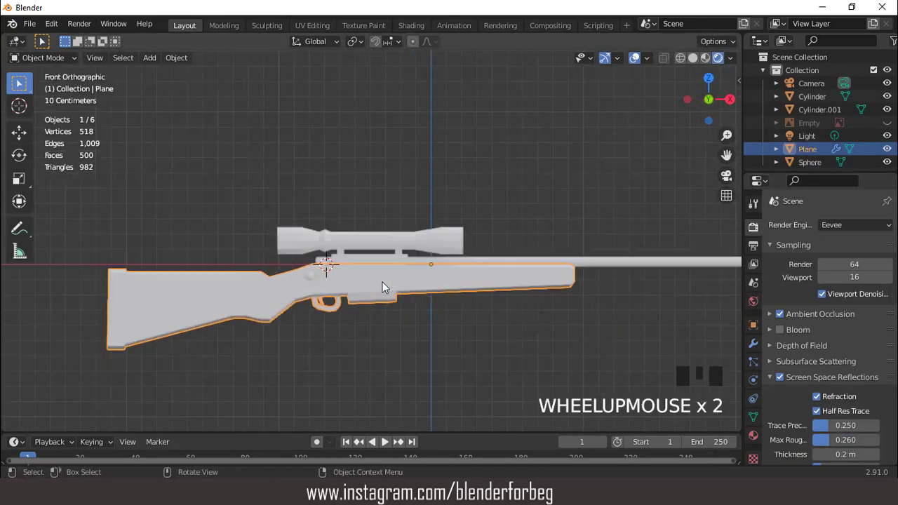
click(753, 436)
click(846, 281)
click(851, 416)
click(794, 314)
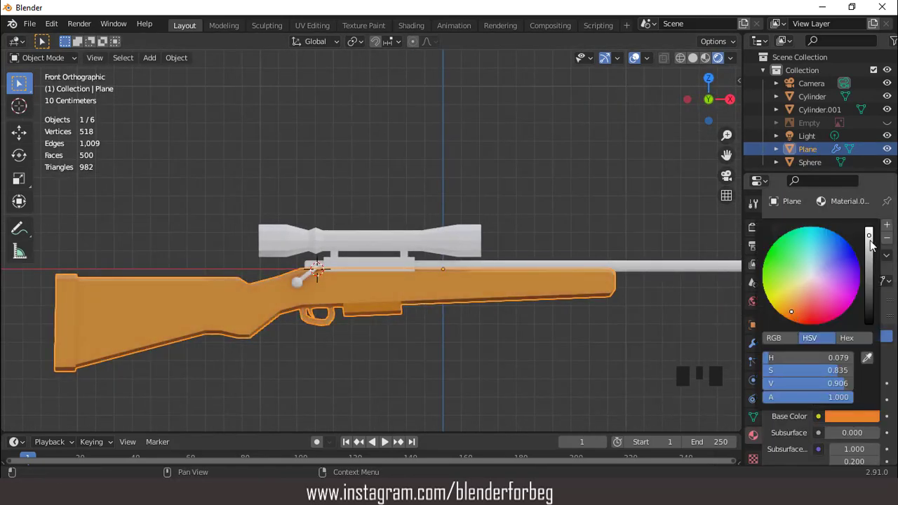
click(870, 245)
- Add a second material slot to the stock with a new material and a near-black base color
click(886, 225)
click(836, 307)
click(850, 443)
click(869, 344)
- Select the butt pad faces at the rear of the stock in Edit Mode and assign Material.002 to them
scroll(358, 264, down, 1)
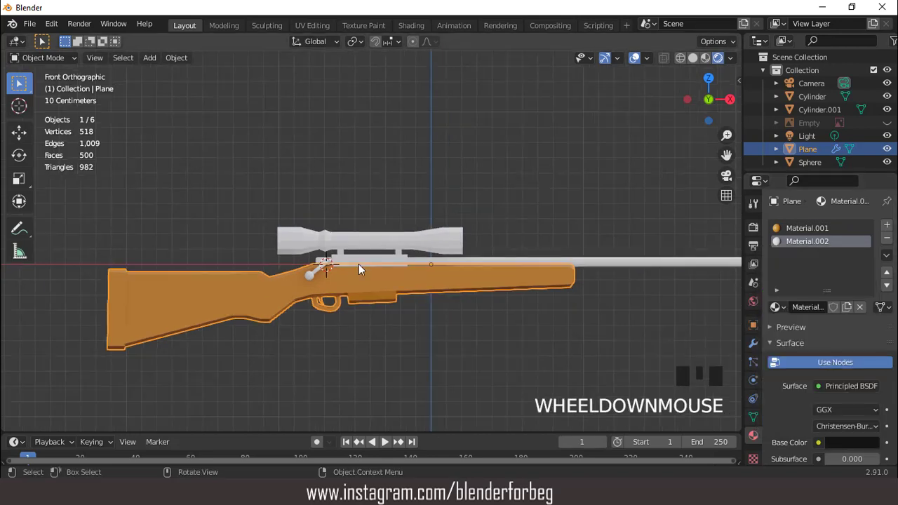
key(Tab)
middle_drag(359, 263, 73, 301)
key(3)
key(ctrl+KP_Add)
click(797, 243)
click(788, 324)
- Select the magazine faces under the stock, assign Material.002 to them, and return to Object Mode
middle_drag(491, 302, 393, 221)
click(366, 308)
middle_drag(354, 295, 371, 285)
key(ctrl+KP_Add)
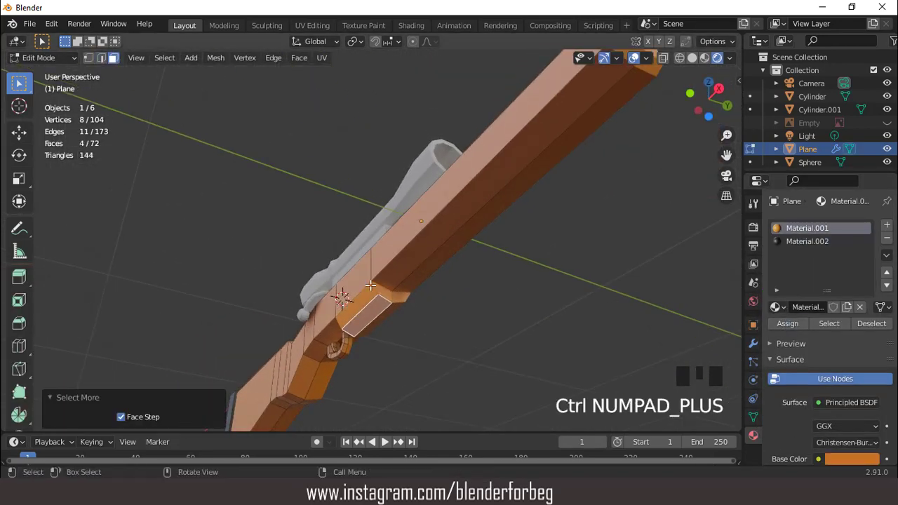
scroll(370, 285, down, 4)
click(807, 241)
click(787, 323)
click(355, 199)
middle_drag(355, 199, 445, 211)
key(KP_1)
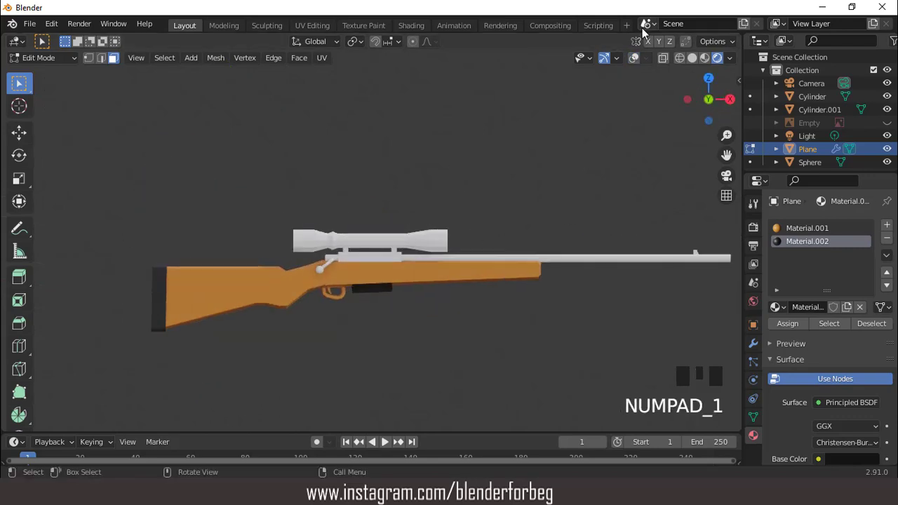
key(Tab)
click(634, 57)
scroll(479, 230, down, 3)
- Give the barrel a new material with Metallic 1.000 and a light grey base color
click(551, 266)
scroll(632, 270, down, 3)
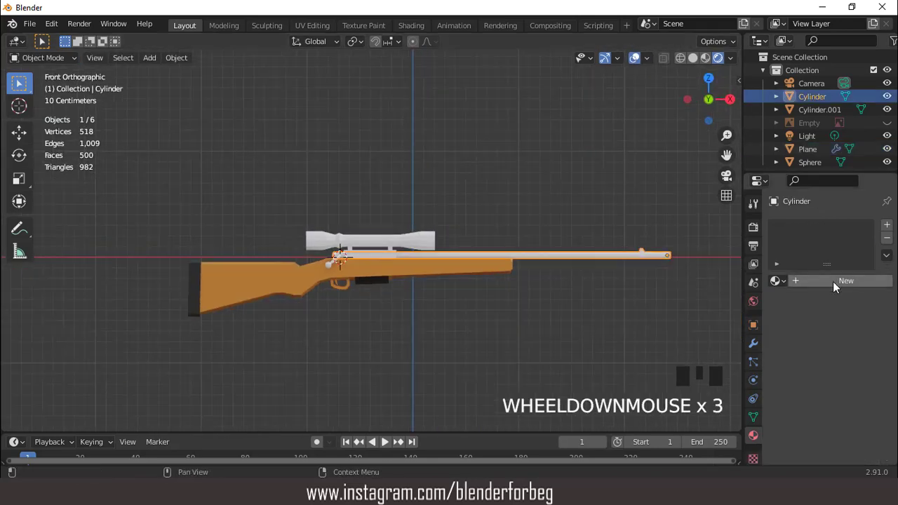
scroll(835, 315, down, 2)
middle_drag(449, 281, 497, 266)
scroll(497, 266, up, 4)
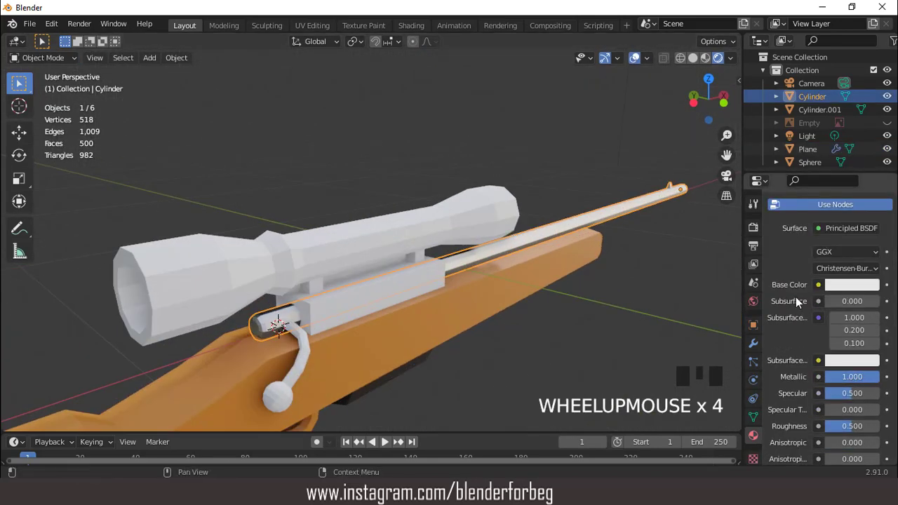
click(851, 284)
drag(842, 251, 816, 252)
middle_drag(632, 197, 387, 153)
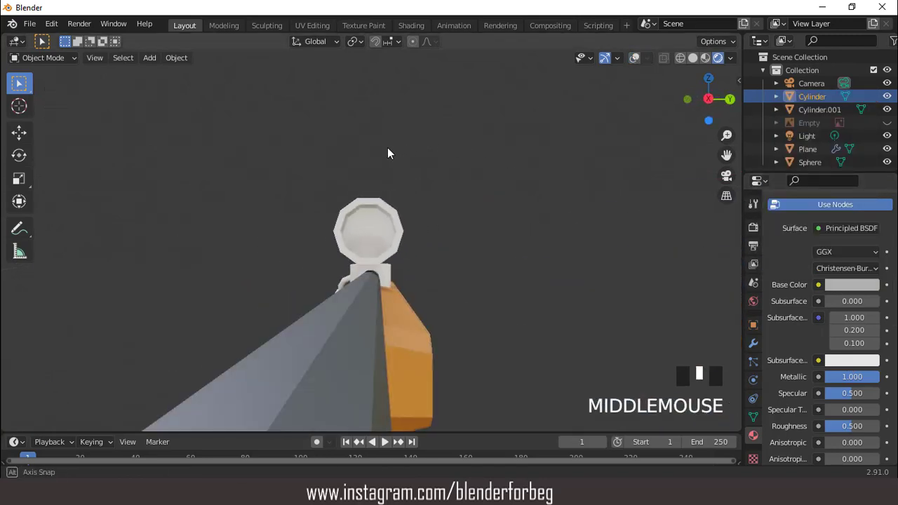
- Link the barrel's material to the bolt handle
key(KP_1)
click(264, 302)
middle_drag(264, 302, 528, 225)
shift+click(529, 225)
key(ctrl+l)
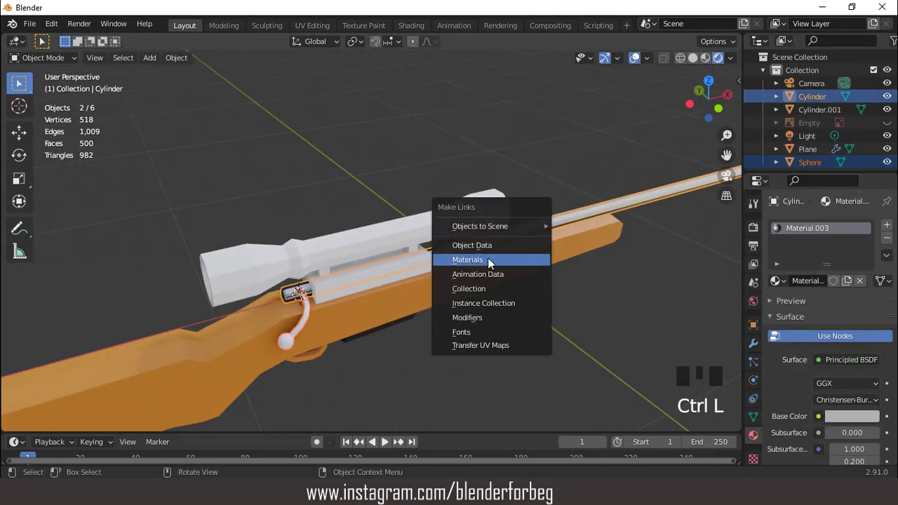
click(487, 259)
- Give the scope and its mount a new material with a dark grey base color
middle_drag(487, 259, 537, 218)
click(471, 228)
middle_drag(471, 228, 495, 168)
click(805, 280)
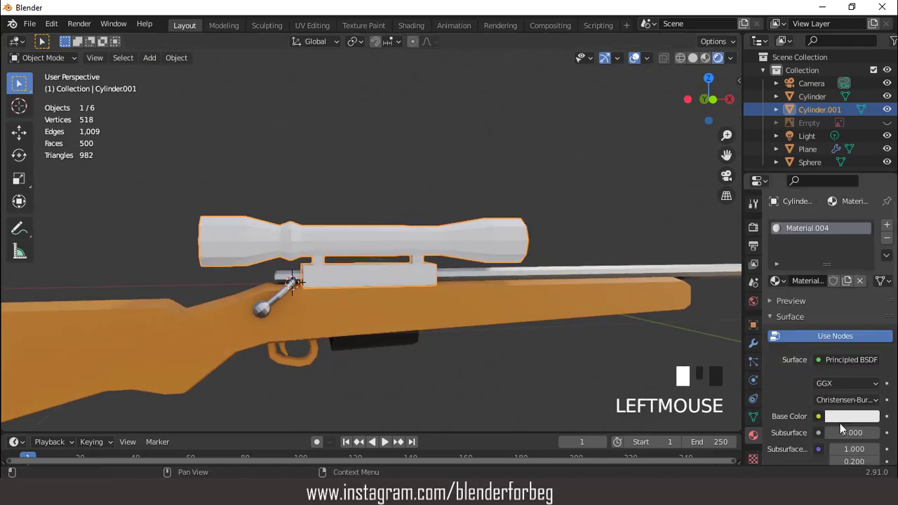
click(845, 418)
drag(868, 247, 868, 299)
scroll(411, 327, up, 3)
- Add a third material slot to the stock and use the existing Material.003 in it
click(411, 327)
scroll(411, 326, down, 3)
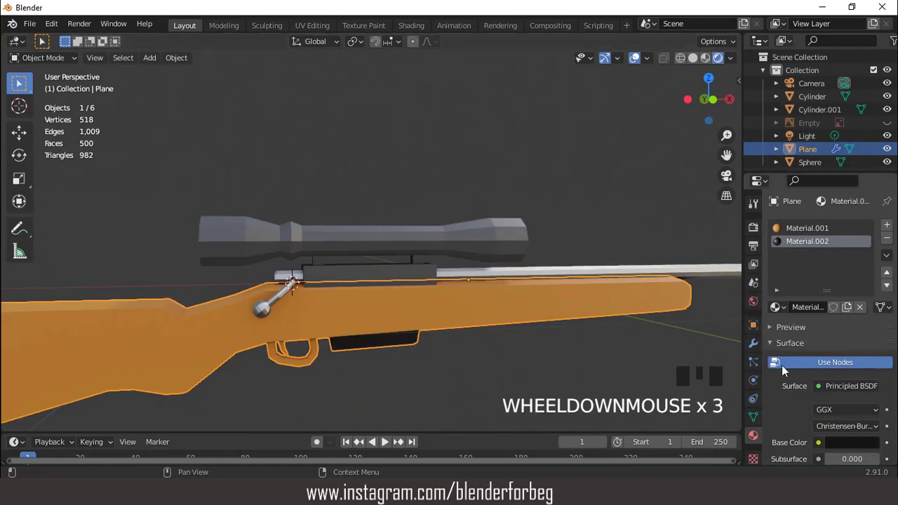
scroll(782, 365, down, 3)
scroll(574, 294, down, 2)
scroll(460, 283, up, 2)
scroll(828, 316, up, 5)
click(887, 225)
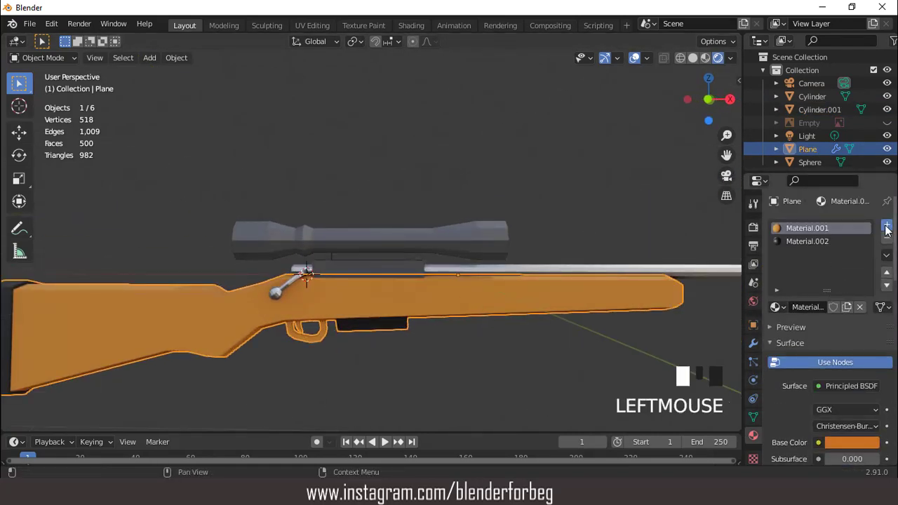
click(776, 307)
click(667, 365)
- Select the trigger guard and trigger faces in Edit Mode and assign Material.002 to them
key(Tab)
middle_drag(392, 361, 413, 345)
alt+click(310, 340)
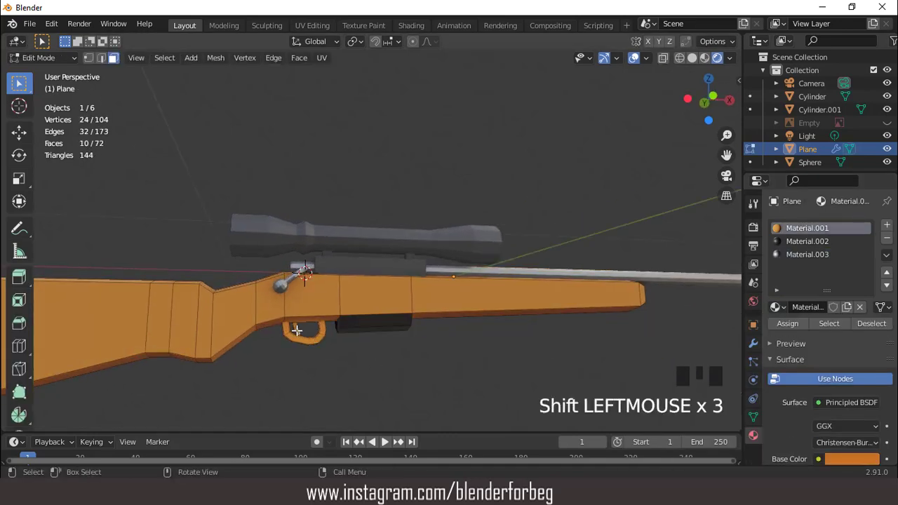
click(807, 241)
click(787, 324)
- Hide the overlays, assign Material.003 to the selected trigger guard faces, and return to Object Mode
click(633, 58)
middle_drag(522, 235, 479, 231)
scroll(479, 230, up, 5)
click(807, 255)
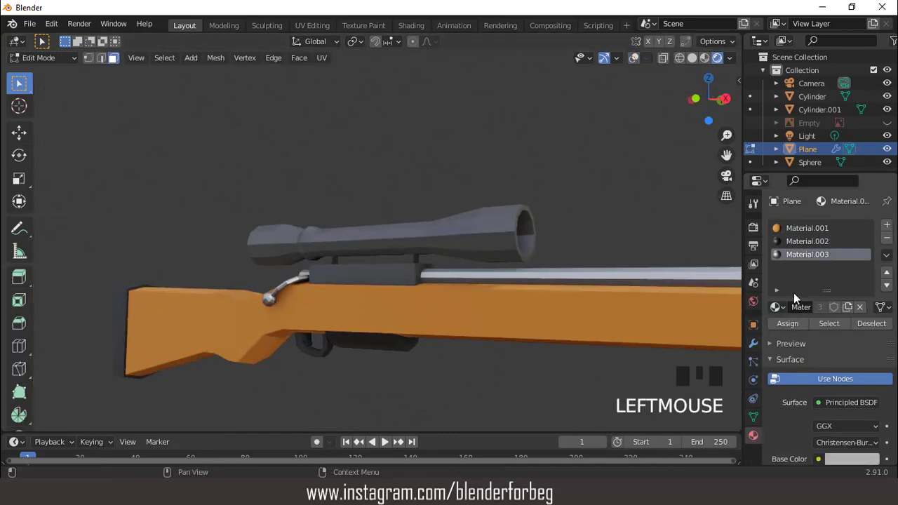
click(787, 324)
middle_drag(413, 265, 365, 268)
key(KP_1)
key(Tab)
- Make the render film background transparent in the Eevee settings
click(753, 227)
scroll(775, 381, down, 8)
click(779, 339)
click(816, 373)
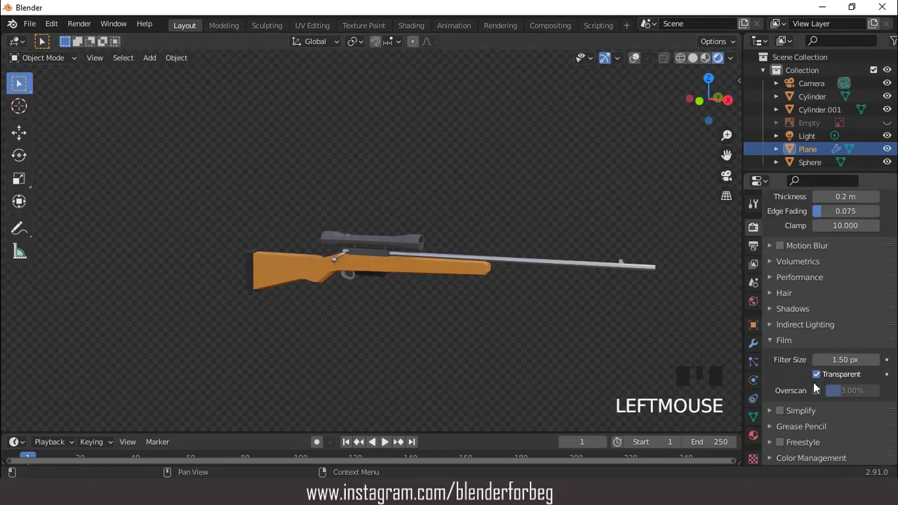
- Set the Color Management look to Medium Contrast
scroll(834, 413, down, 6)
click(836, 389)
click(828, 316)
scroll(617, 204, up, 4)
- Try a different HDRI for the rendered viewport lighting
middle_drag(617, 189, 691, 112)
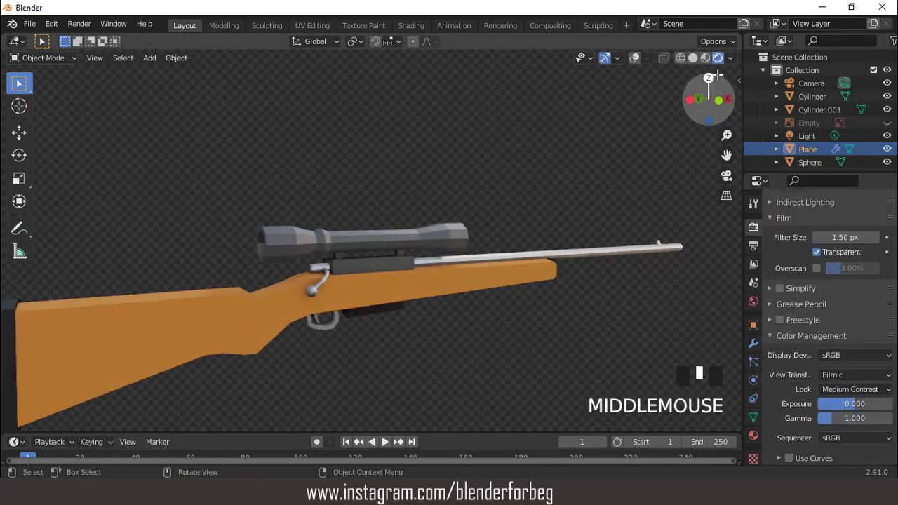
click(731, 58)
click(705, 169)
click(523, 213)
- Choose another HDRI with bright buildings for the viewport lighting and keep its strength at 1.000
scroll(469, 214, down, 2)
middle_drag(466, 213, 443, 212)
click(730, 58)
click(704, 170)
click(488, 214)
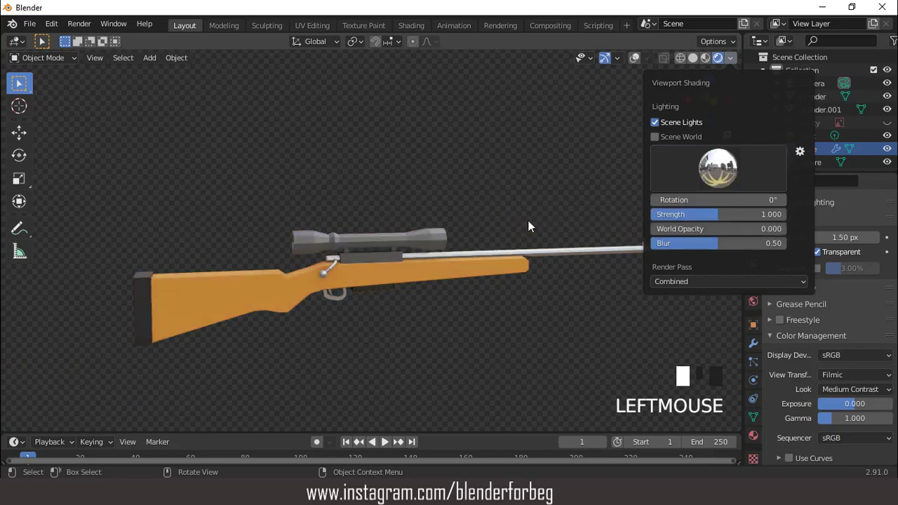
- Darken the scope material's base color to near black and review the rifle from several angles
middle_drag(518, 220, 435, 228)
click(434, 232)
click(752, 435)
scroll(828, 336, up, 14)
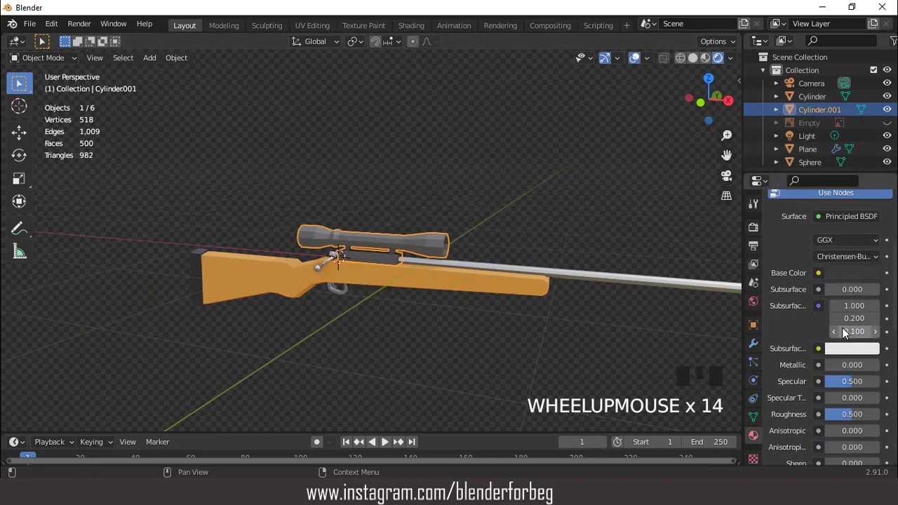
click(851, 273)
drag(860, 184, 860, 190)
scroll(502, 221, down, 2)
middle_drag(502, 221, 591, 212)
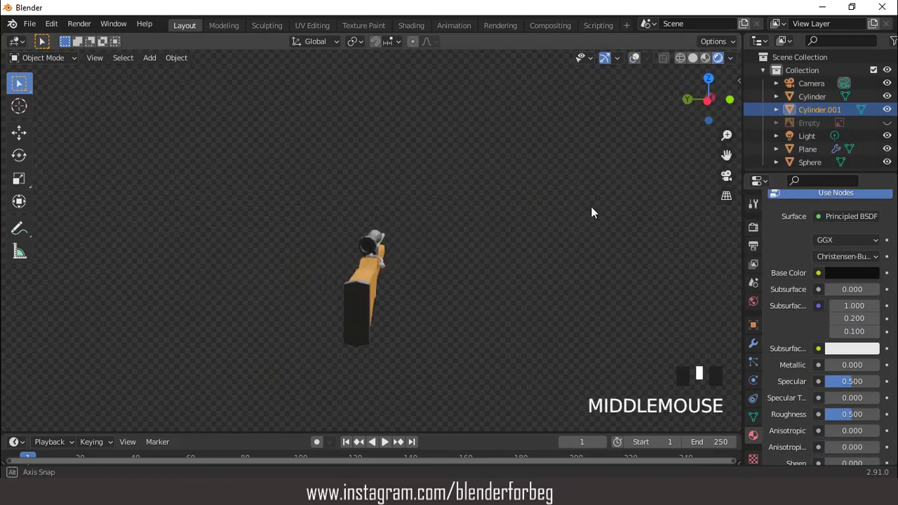
middle_drag(317, 224, 440, 234)
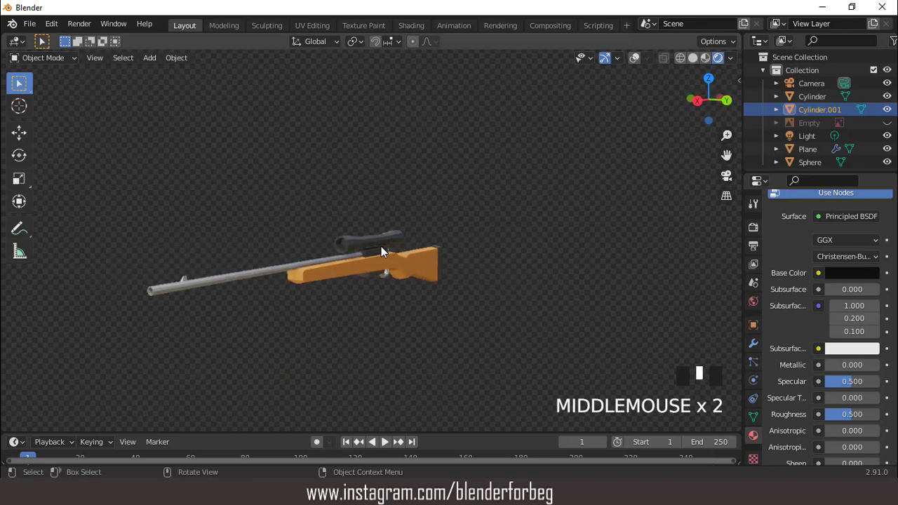